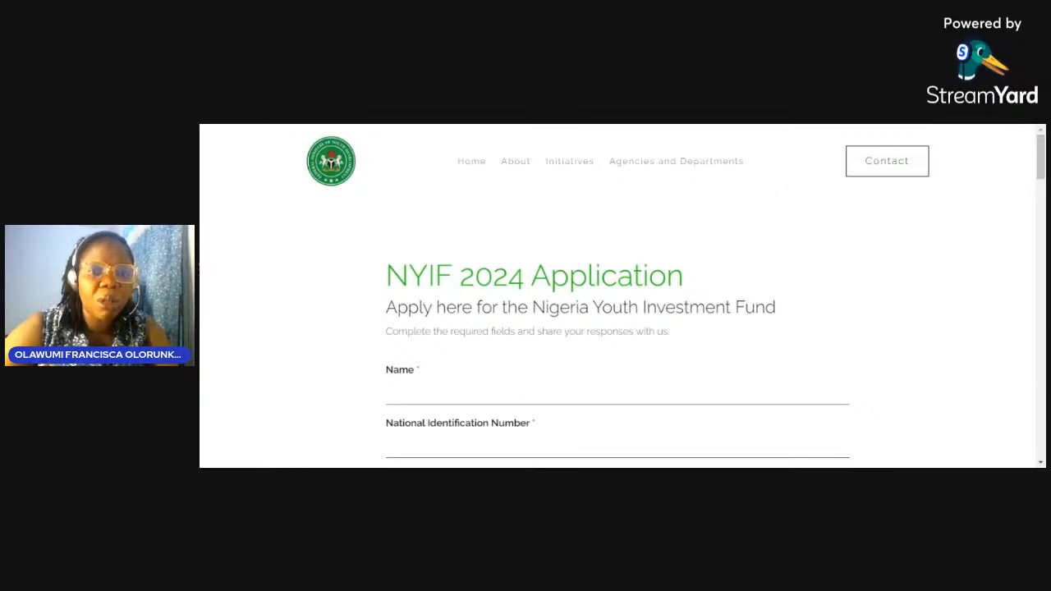
{"action": "scroll", "coordinate": [472, 387], "scroll_direction": "down", "scroll_amount": 5}
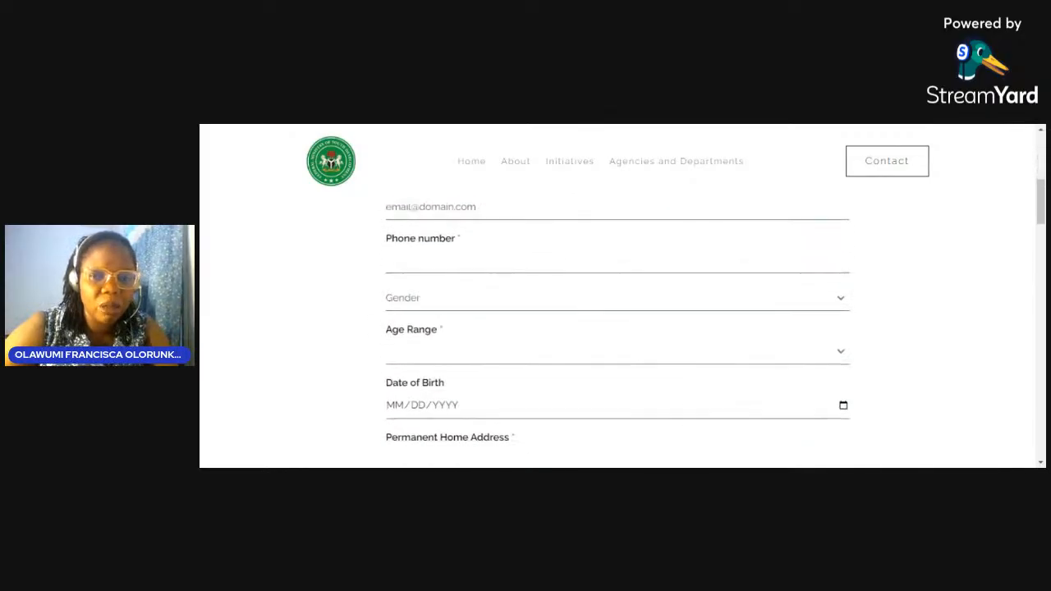
{"action": "scroll", "coordinate": [472, 386], "scroll_direction": "down", "scroll_amount": 8}
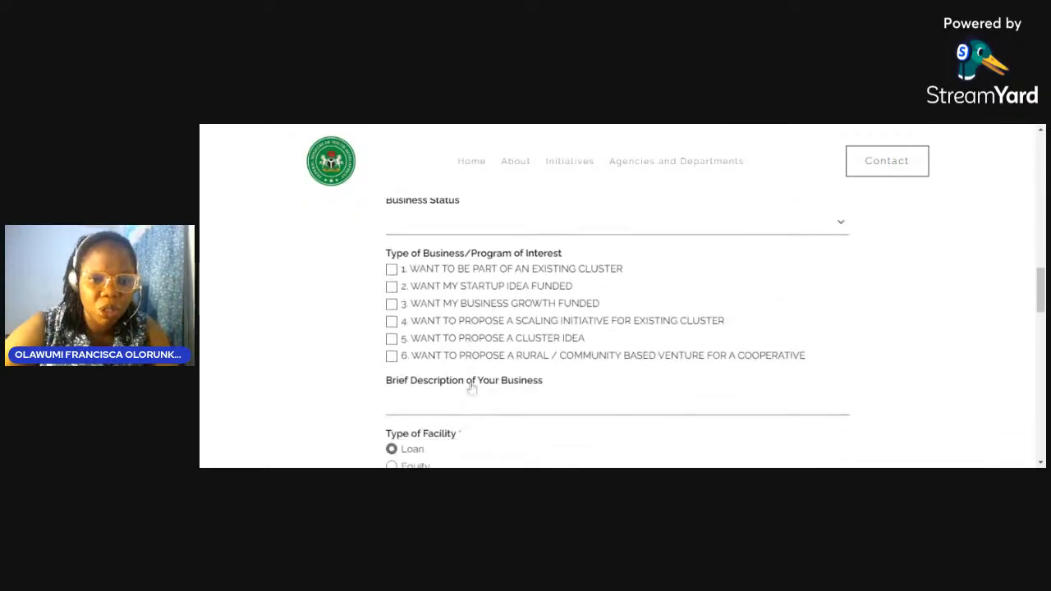
{"action": "scroll", "coordinate": [472, 386], "scroll_direction": "up", "scroll_amount": 3}
{"action": "scroll", "coordinate": [472, 387], "scroll_direction": "up", "scroll_amount": 10}
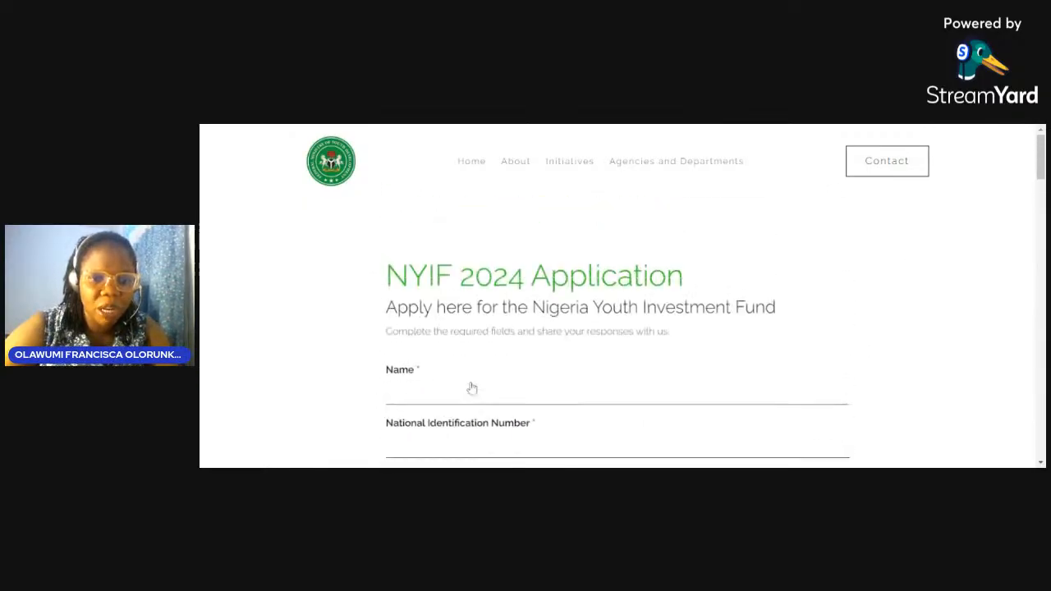
{"action": "scroll", "coordinate": [472, 386], "scroll_direction": "down", "scroll_amount": 2}
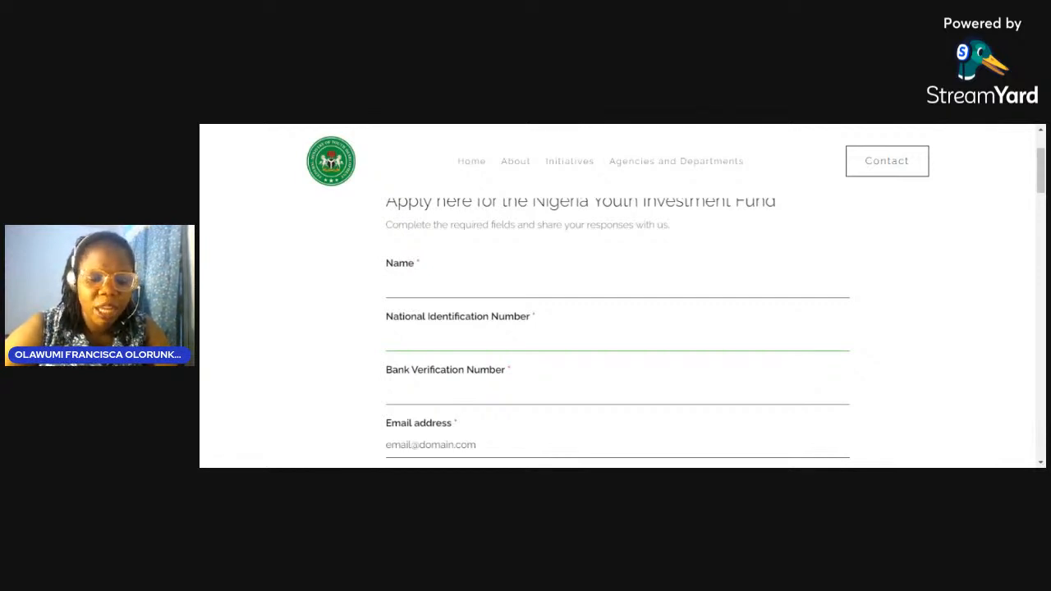
{"action": "left_click", "coordinate": [465, 335]}
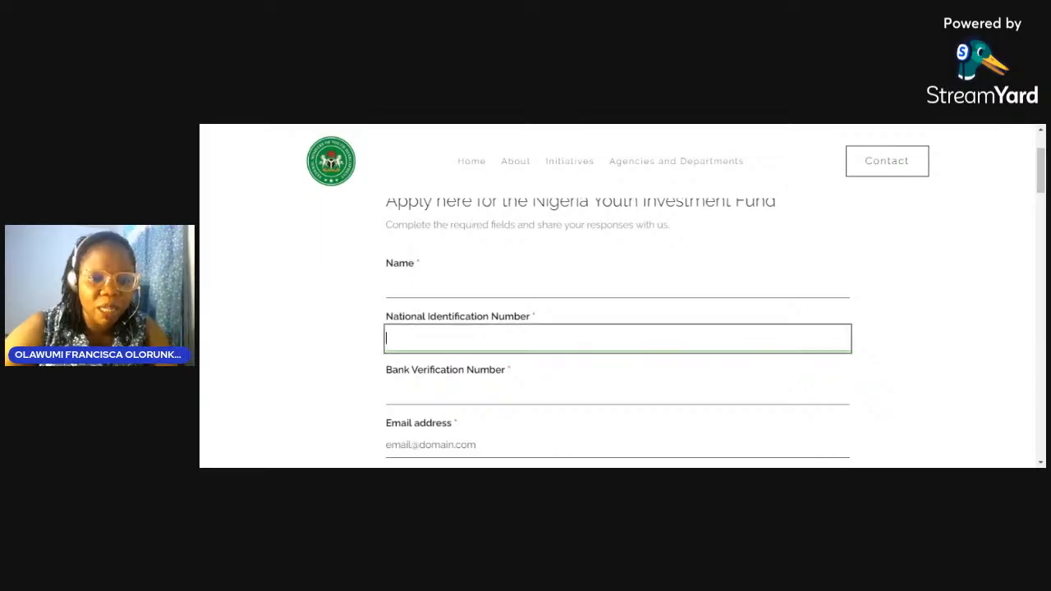
{"action": "scroll", "coordinate": [464, 329], "scroll_direction": "down", "scroll_amount": 2}
{"action": "left_click", "coordinate": [465, 266]}
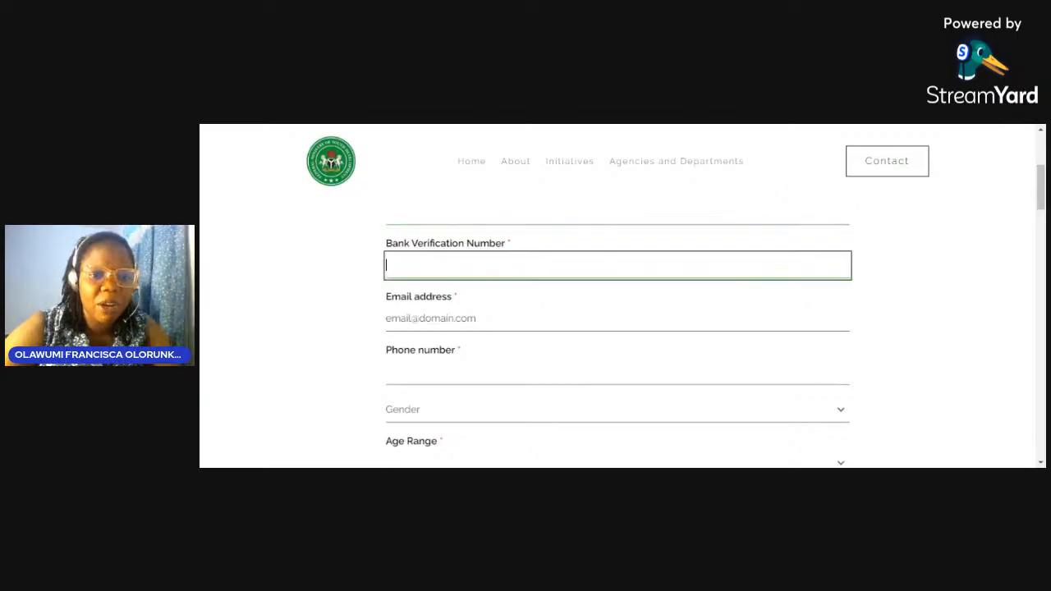
{"action": "left_click", "coordinate": [381, 268]}
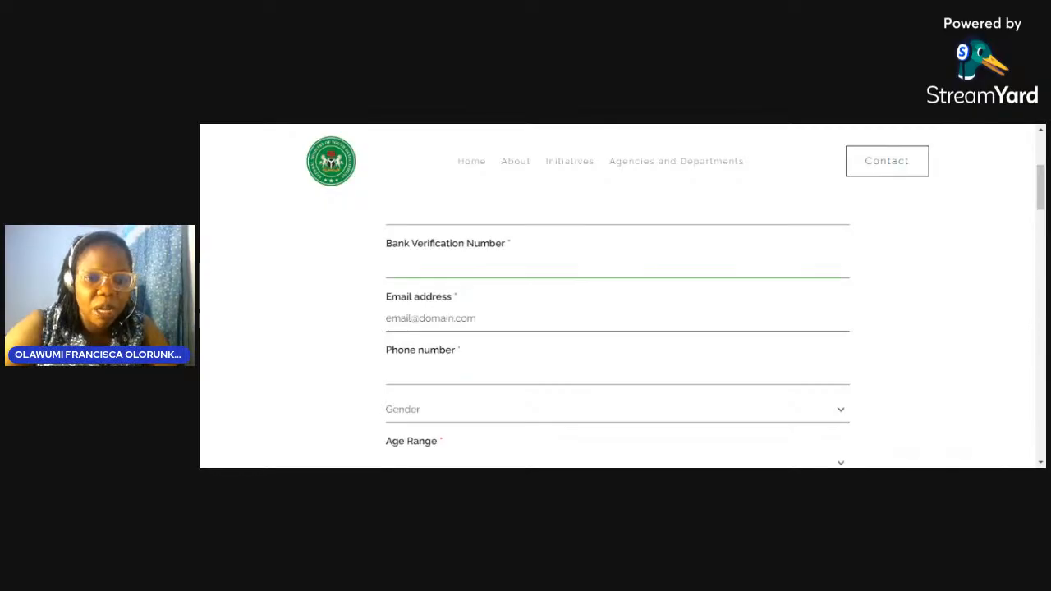
{"action": "scroll", "coordinate": [924, 331], "scroll_direction": "down", "scroll_amount": 1}
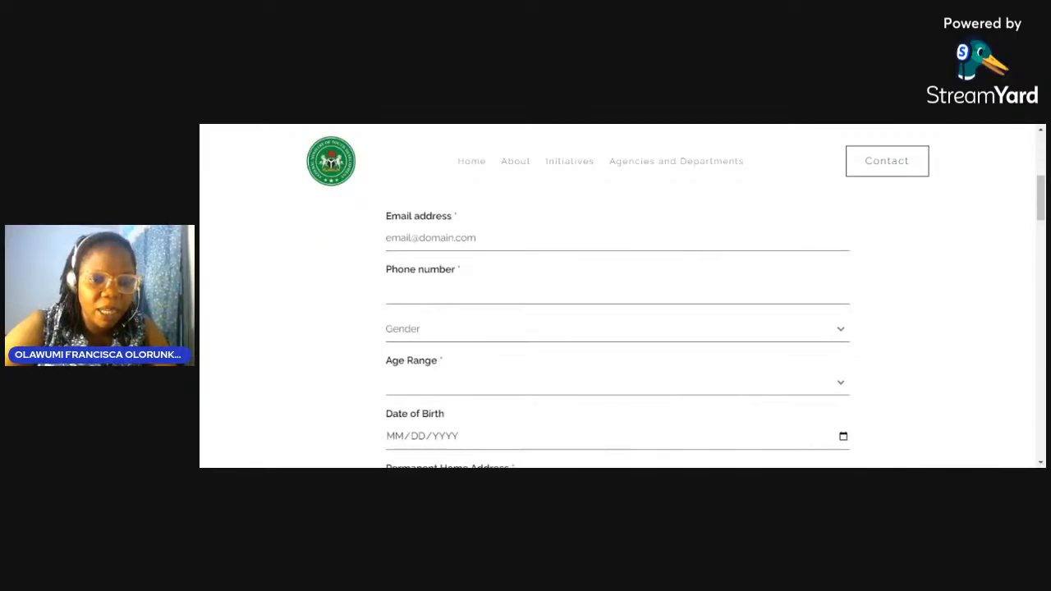
{"action": "scroll", "coordinate": [924, 329], "scroll_direction": "down", "scroll_amount": 1}
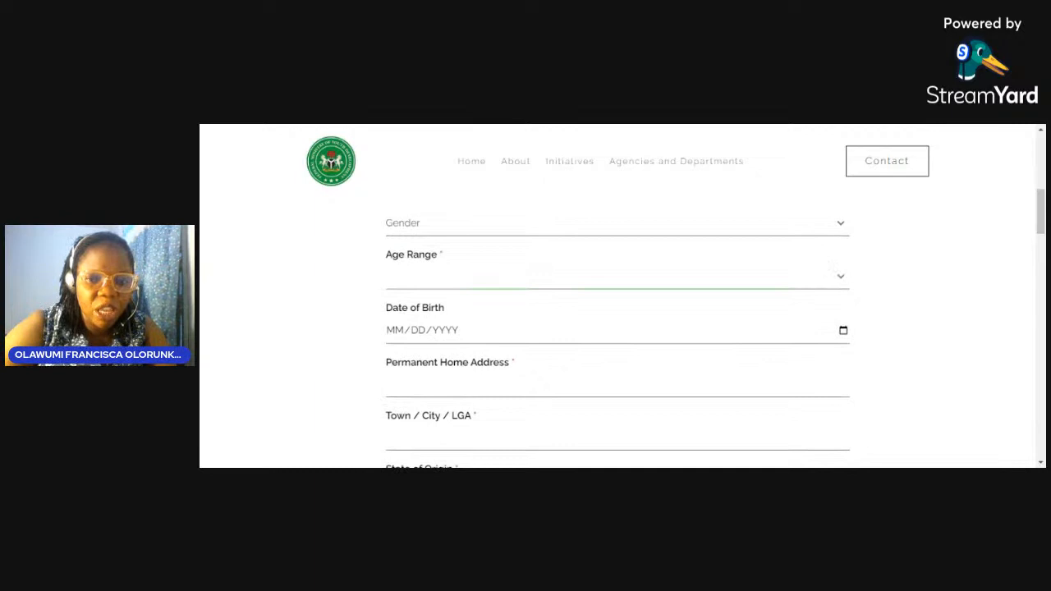
{"action": "left_click", "coordinate": [839, 277]}
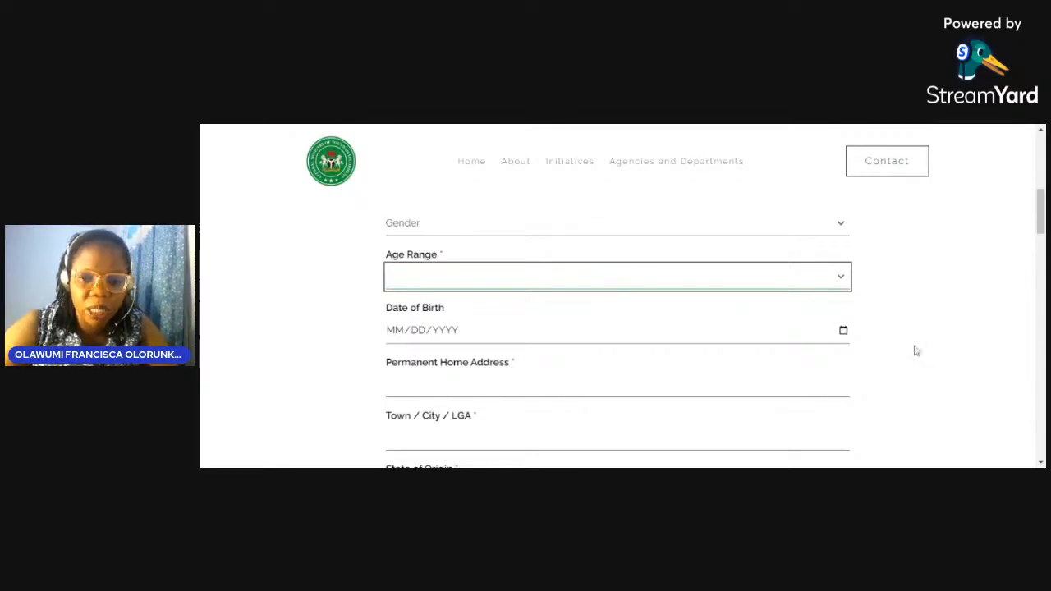
{"action": "key", "text": "Tab"}
{"action": "scroll", "coordinate": [912, 350], "scroll_direction": "down", "scroll_amount": 2}
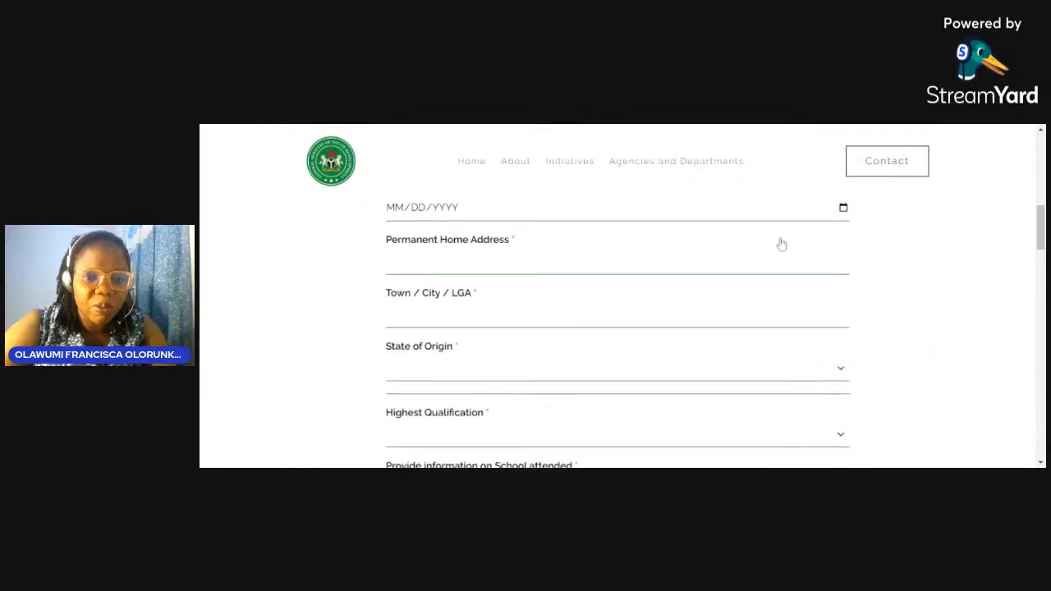
{"action": "left_click", "coordinate": [780, 256]}
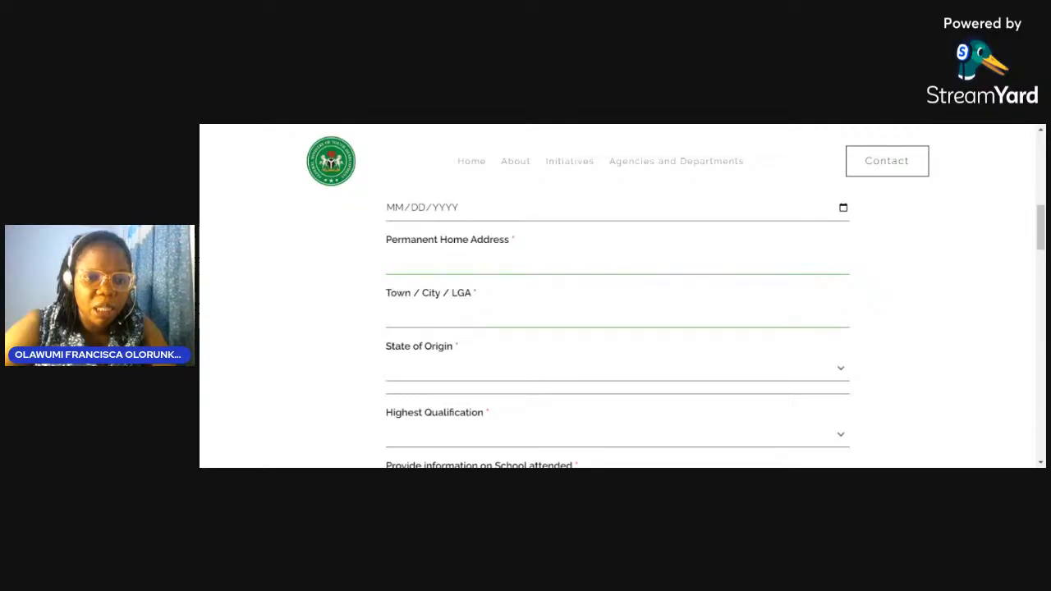
{"action": "scroll", "coordinate": [617, 329], "scroll_direction": "down", "scroll_amount": 2}
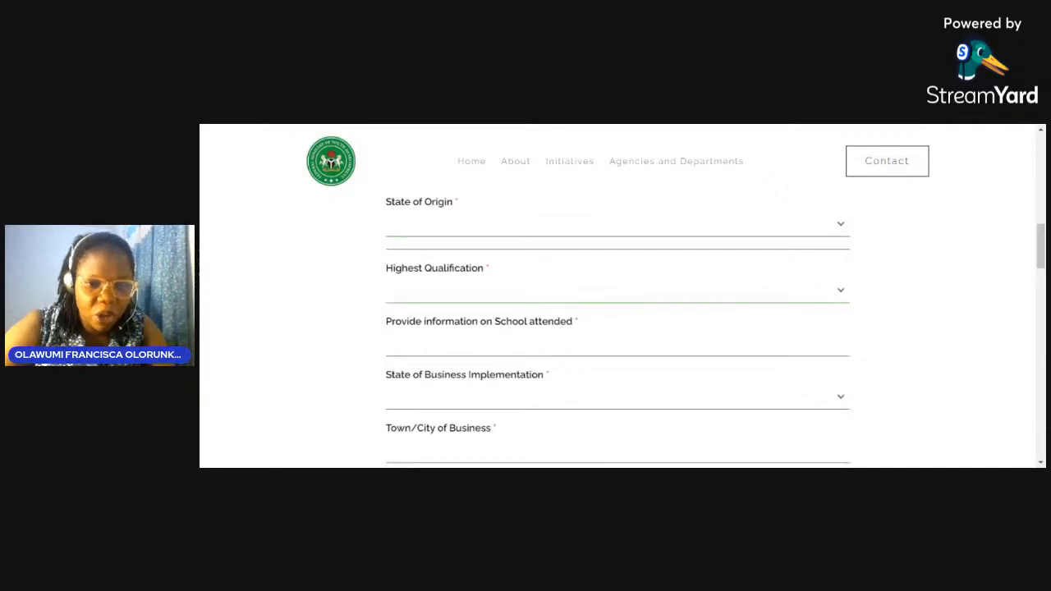
{"action": "left_click", "coordinate": [483, 332]}
{"action": "scroll", "coordinate": [483, 332], "scroll_direction": "down", "scroll_amount": 1}
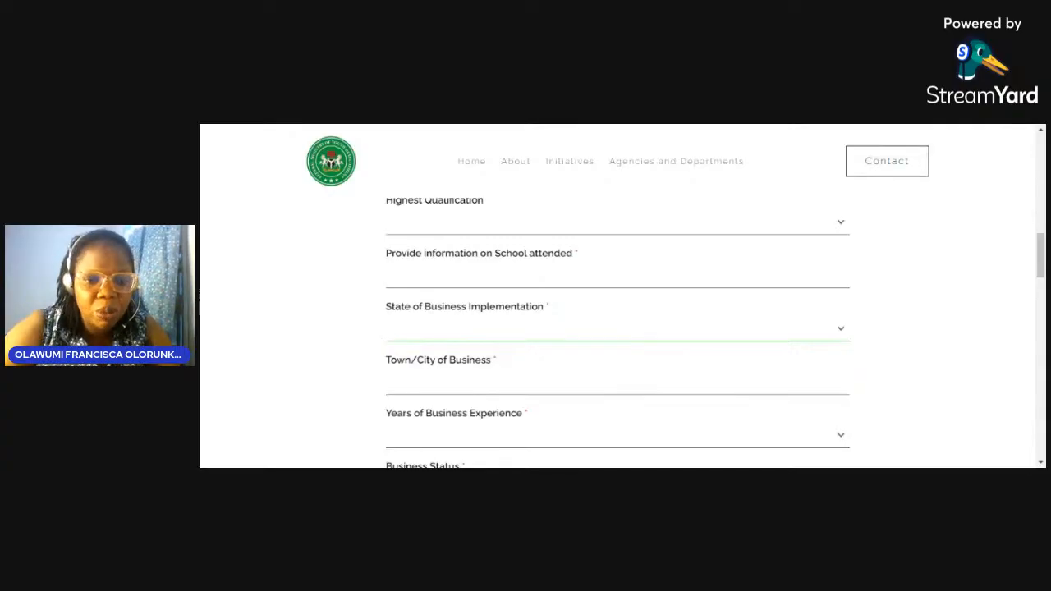
{"action": "scroll", "coordinate": [617, 329], "scroll_direction": "down", "scroll_amount": 1}
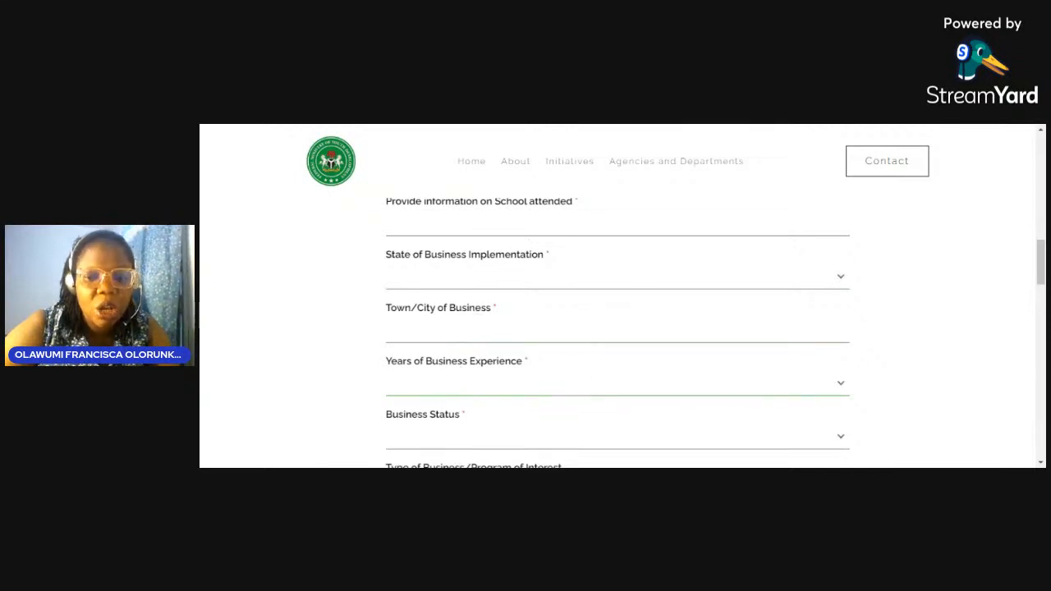
{"action": "left_click", "coordinate": [618, 383]}
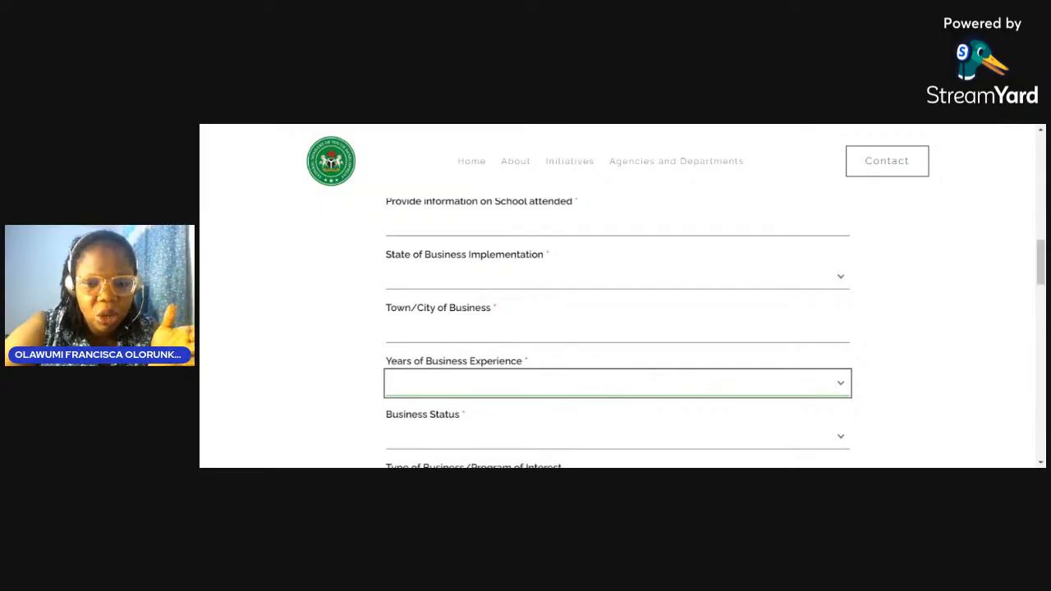
{"action": "left_click", "coordinate": [882, 365]}
{"action": "scroll", "coordinate": [882, 364], "scroll_direction": "down", "scroll_amount": 2}
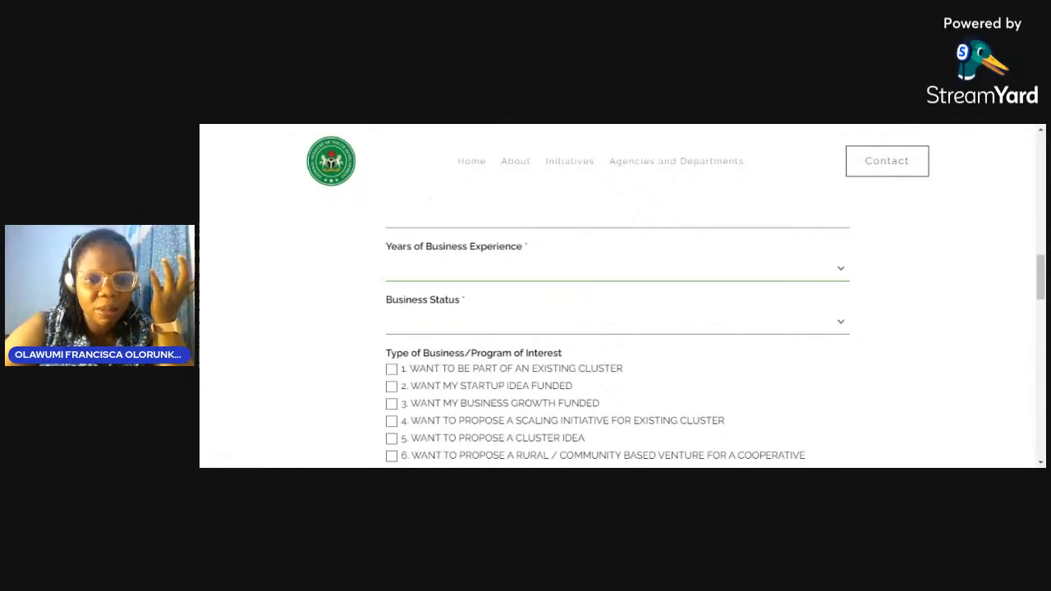
{"action": "scroll", "coordinate": [617, 333], "scroll_direction": "up", "scroll_amount": 1}
{"action": "scroll", "coordinate": [618, 332], "scroll_direction": "down", "scroll_amount": 1}
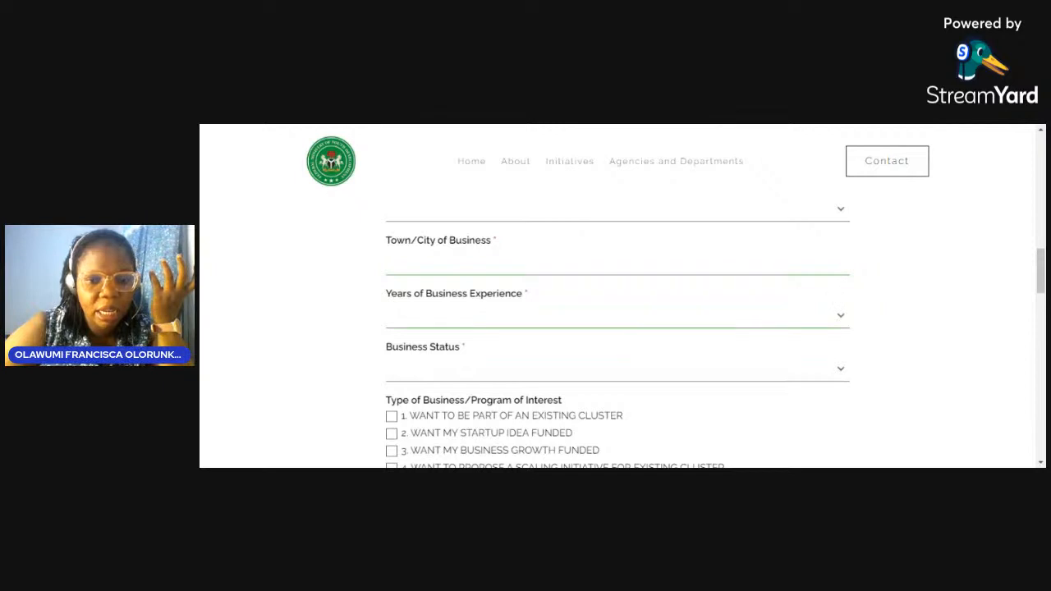
{"action": "left_click", "coordinate": [838, 316]}
{"action": "left_click", "coordinate": [906, 344]}
{"action": "scroll", "coordinate": [905, 345], "scroll_direction": "down", "scroll_amount": 3}
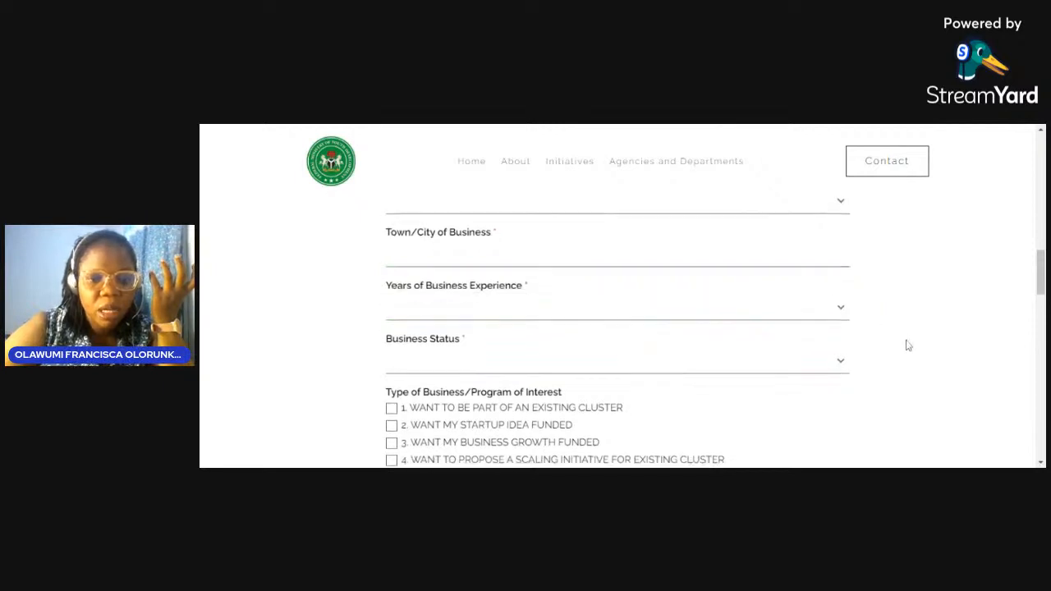
{"action": "left_click", "coordinate": [839, 238]}
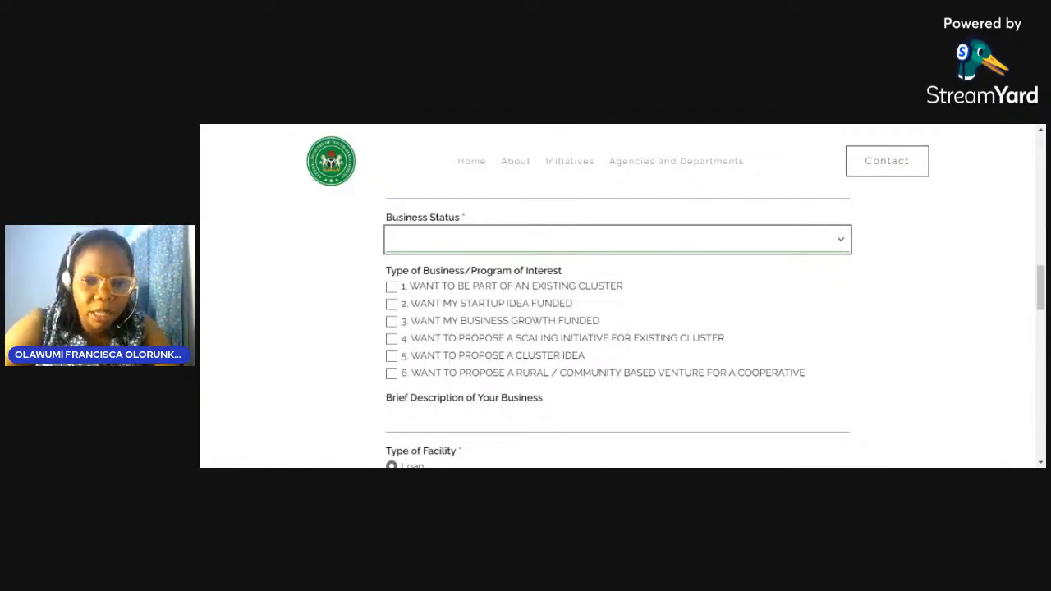
{"action": "left_click", "coordinate": [939, 291]}
{"action": "scroll", "coordinate": [936, 291], "scroll_direction": "down", "scroll_amount": 1}
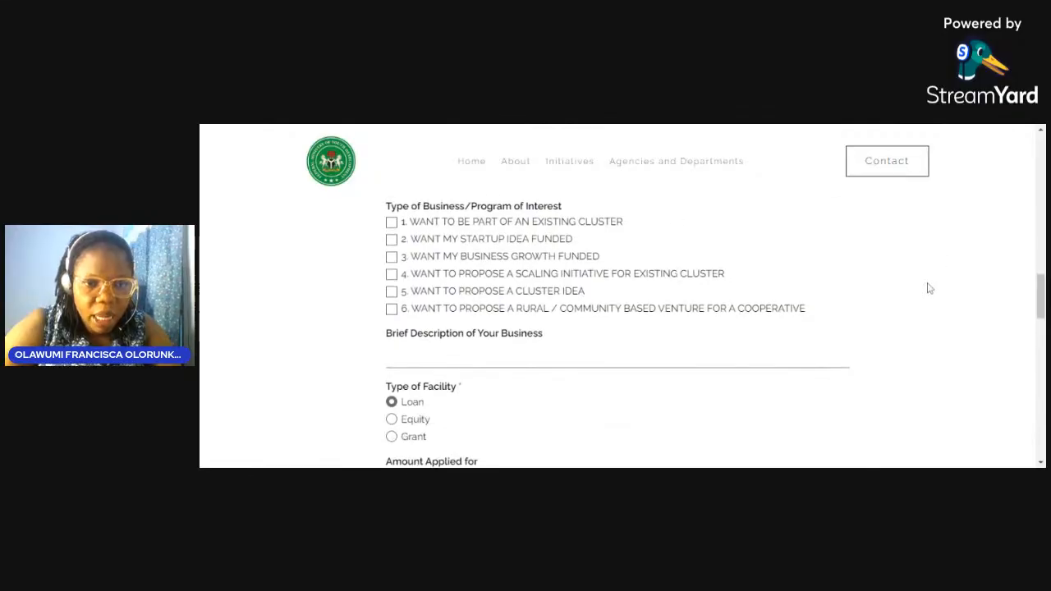
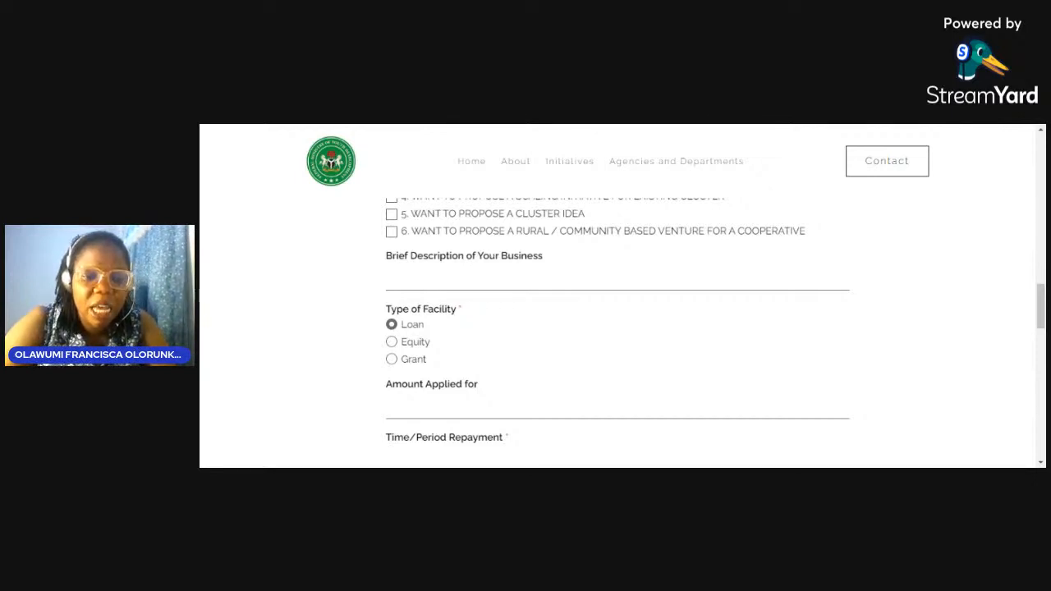
{"action": "scroll", "coordinate": [457, 389], "scroll_direction": "down", "scroll_amount": 3}
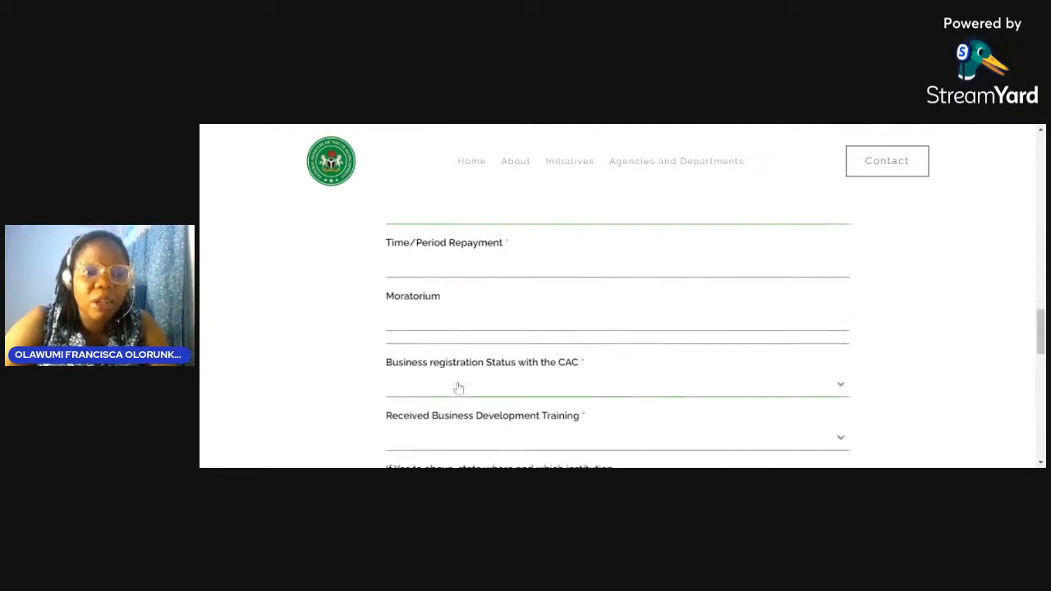
{"action": "scroll", "coordinate": [458, 388], "scroll_direction": "up", "scroll_amount": 1}
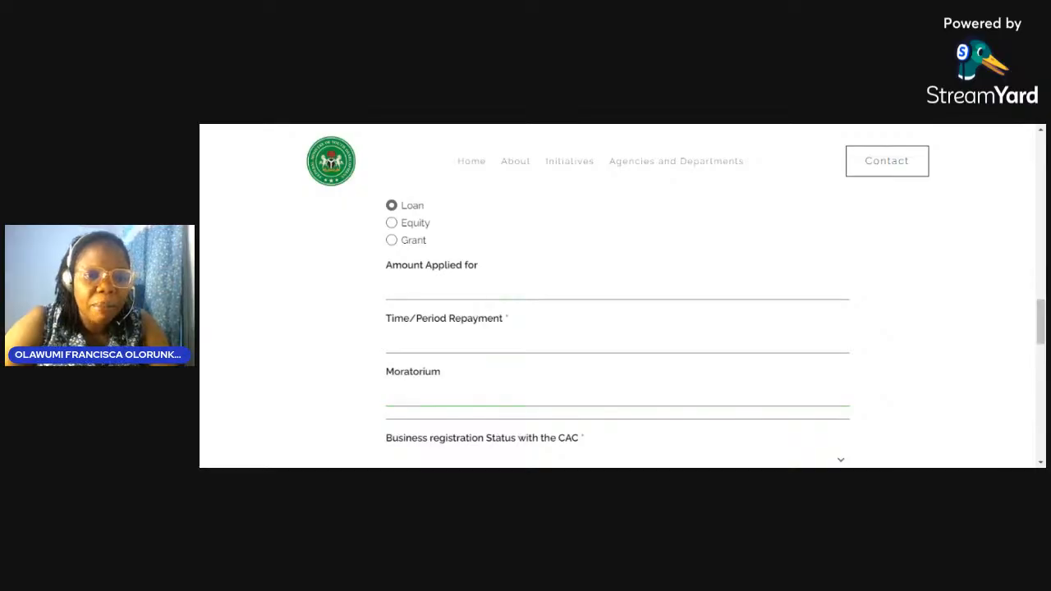
{"action": "left_click", "coordinate": [465, 287]}
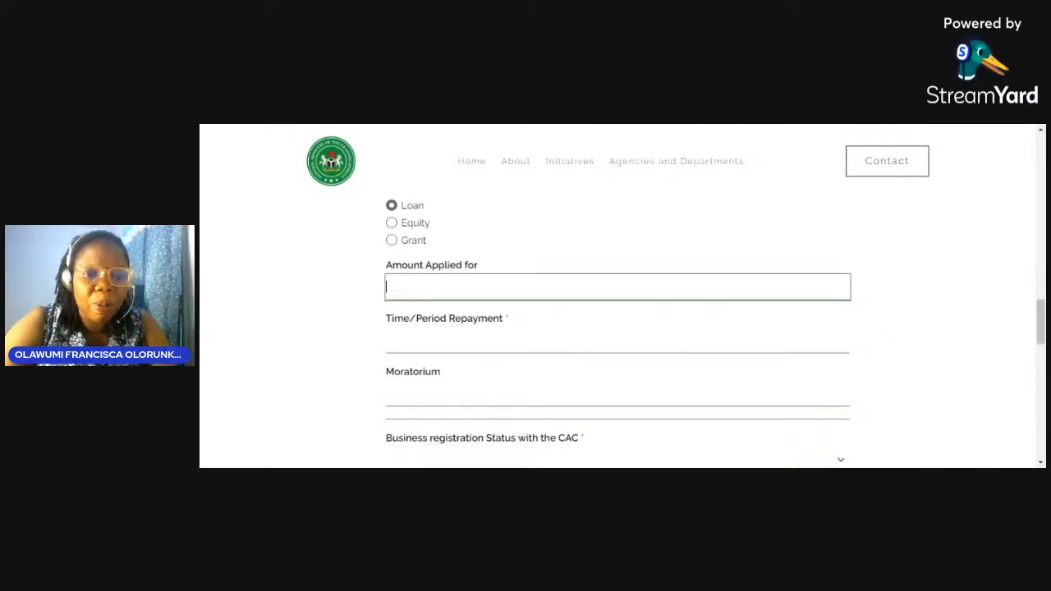
{"action": "left_click", "coordinate": [324, 305]}
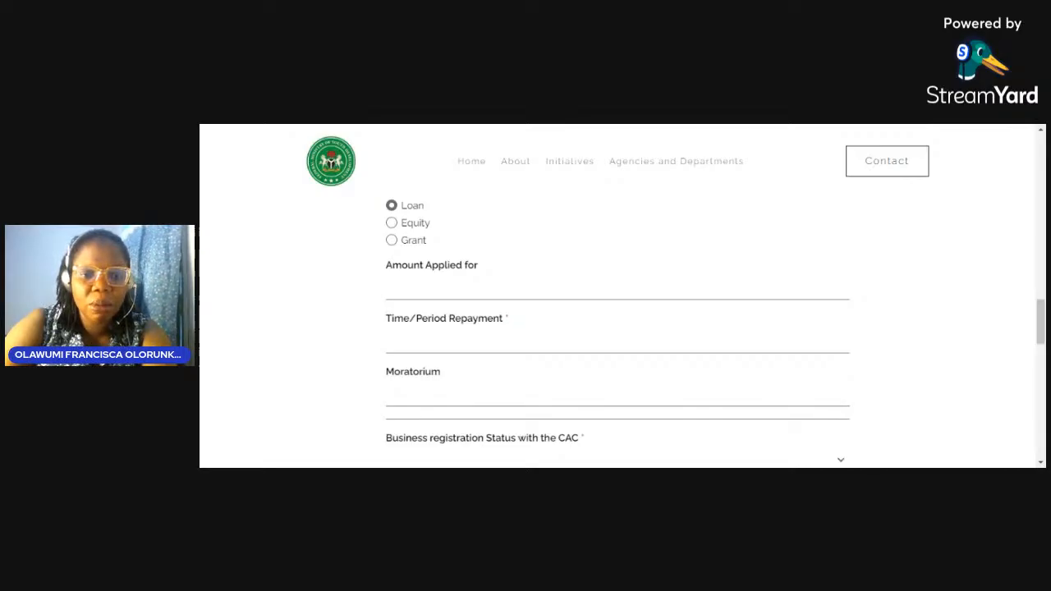
{"action": "left_click", "coordinate": [390, 285]}
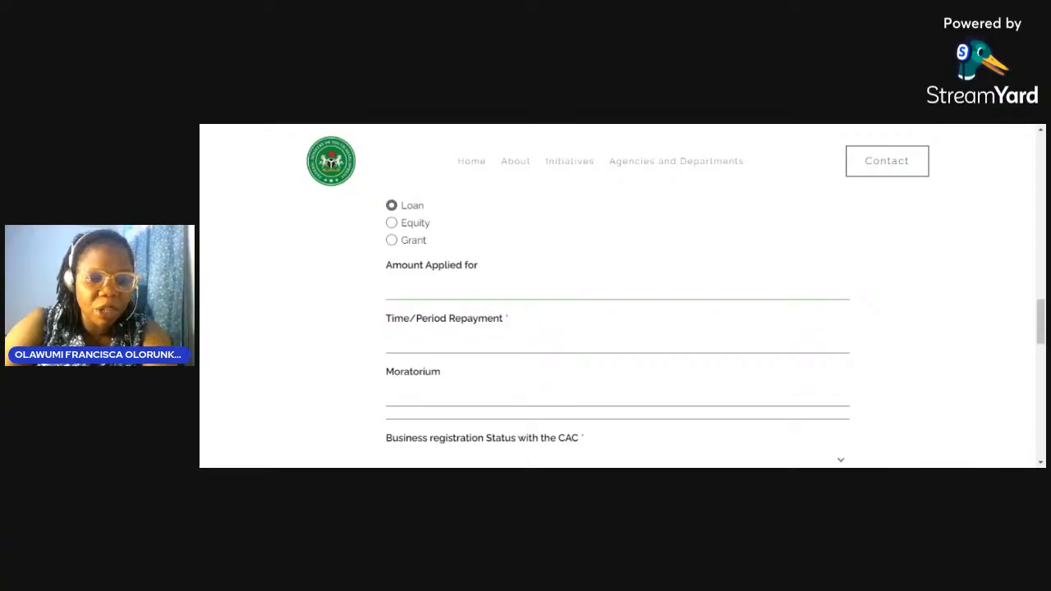
{"action": "left_click", "coordinate": [437, 318]}
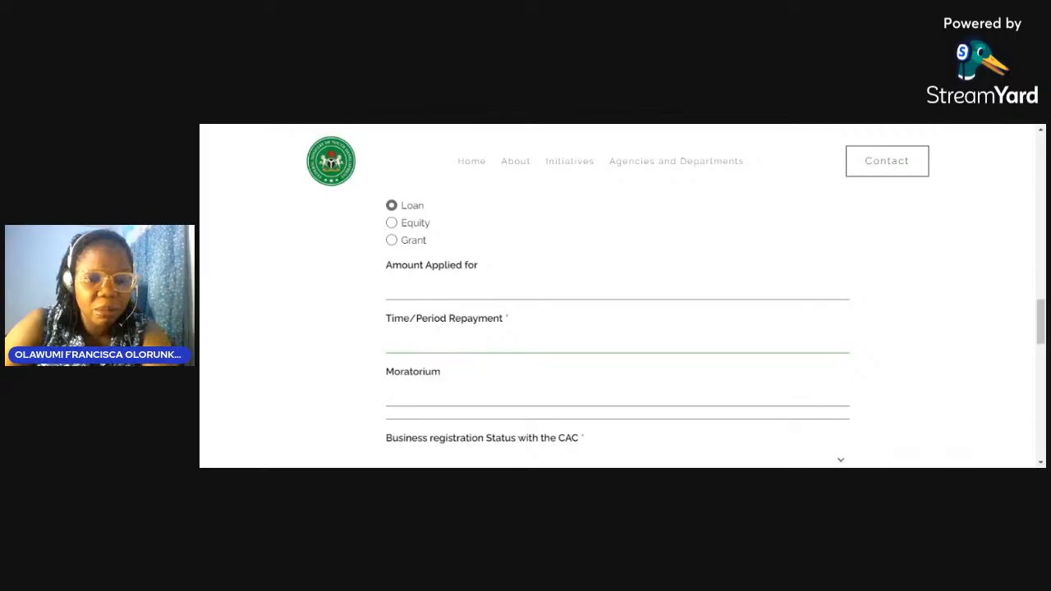
{"action": "left_click", "coordinate": [427, 287]}
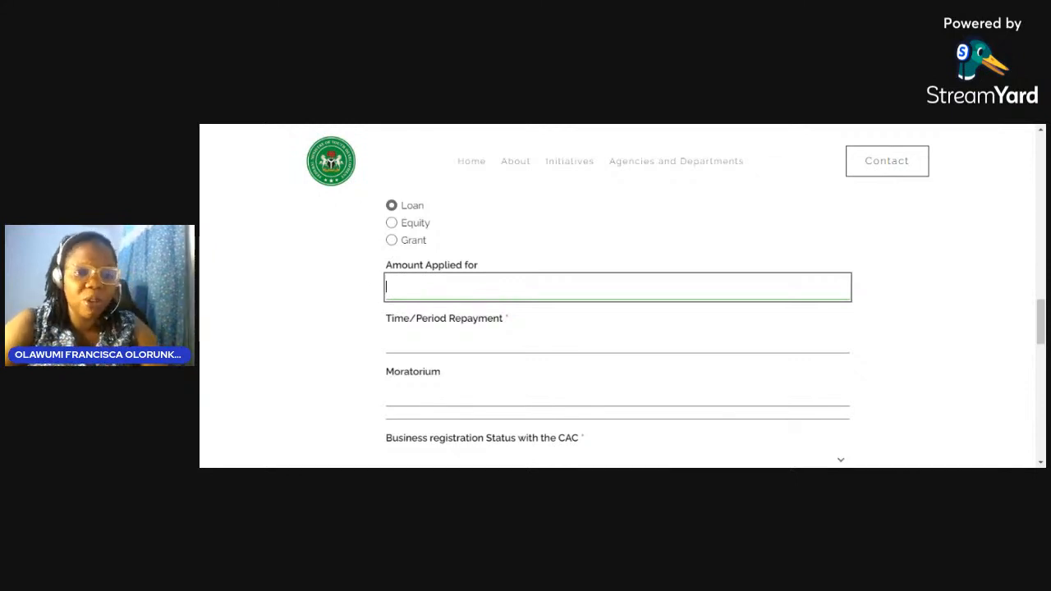
{"action": "left_click", "coordinate": [316, 317]}
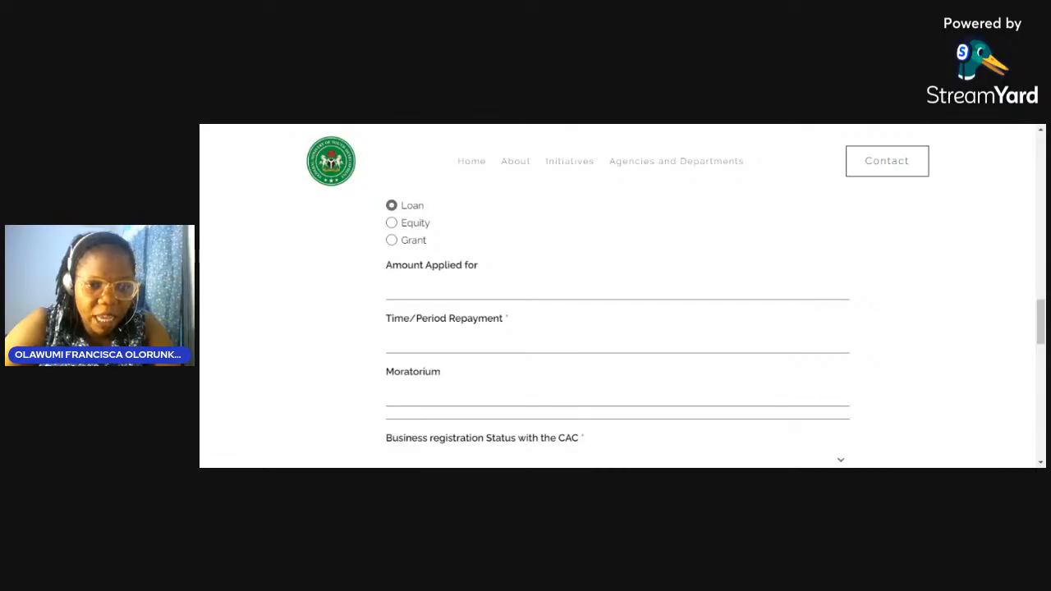
Step: Go past the Time/Period Repayment field and the CAC registration question, leaving both blank
{"action": "scroll", "coordinate": [321, 291], "scroll_direction": "down", "scroll_amount": 2}
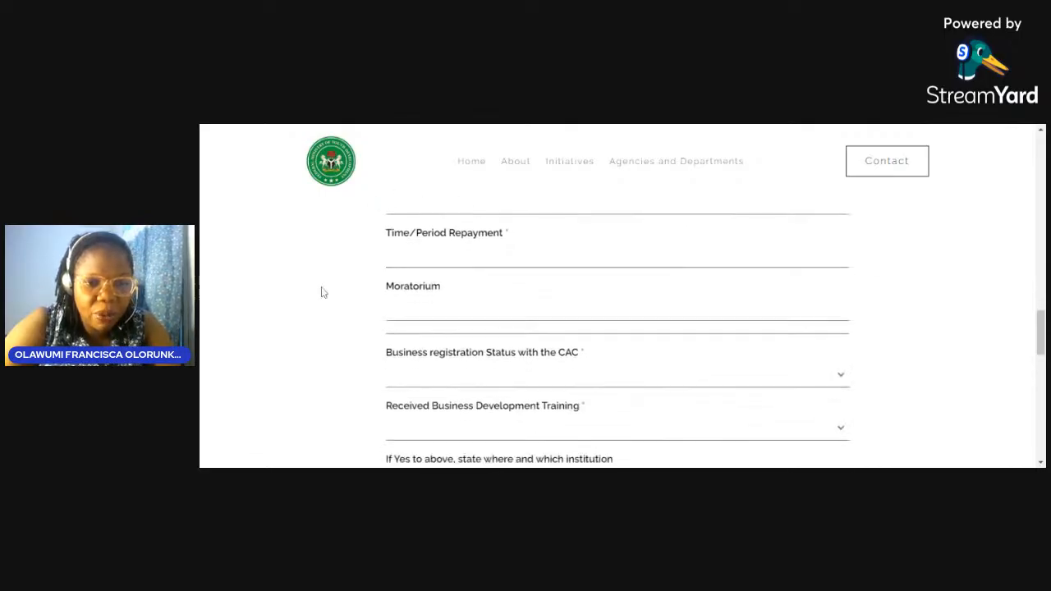
{"action": "left_click", "coordinate": [459, 225]}
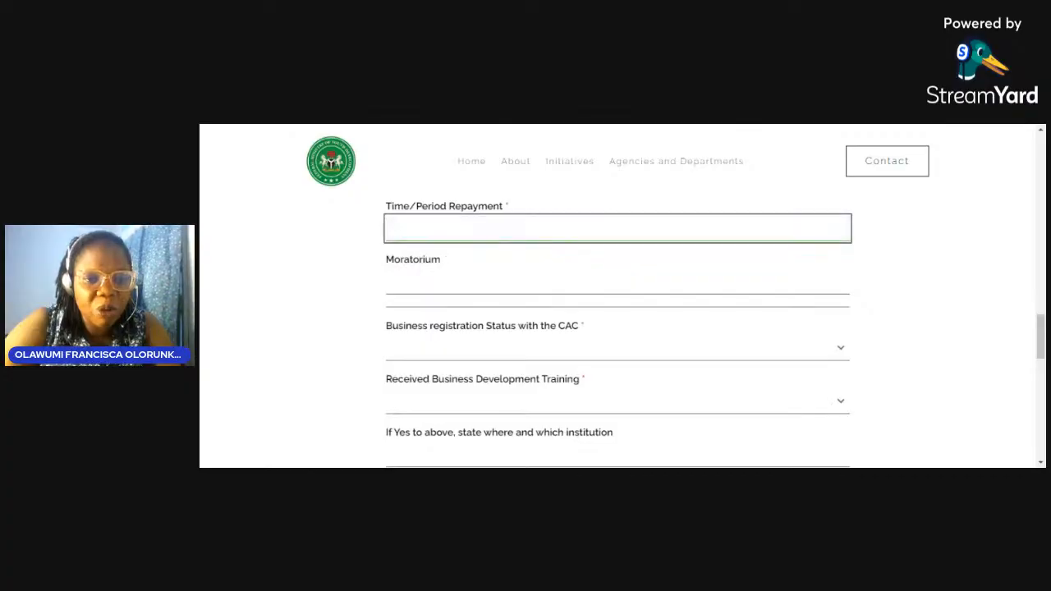
{"action": "left_click", "coordinate": [354, 306]}
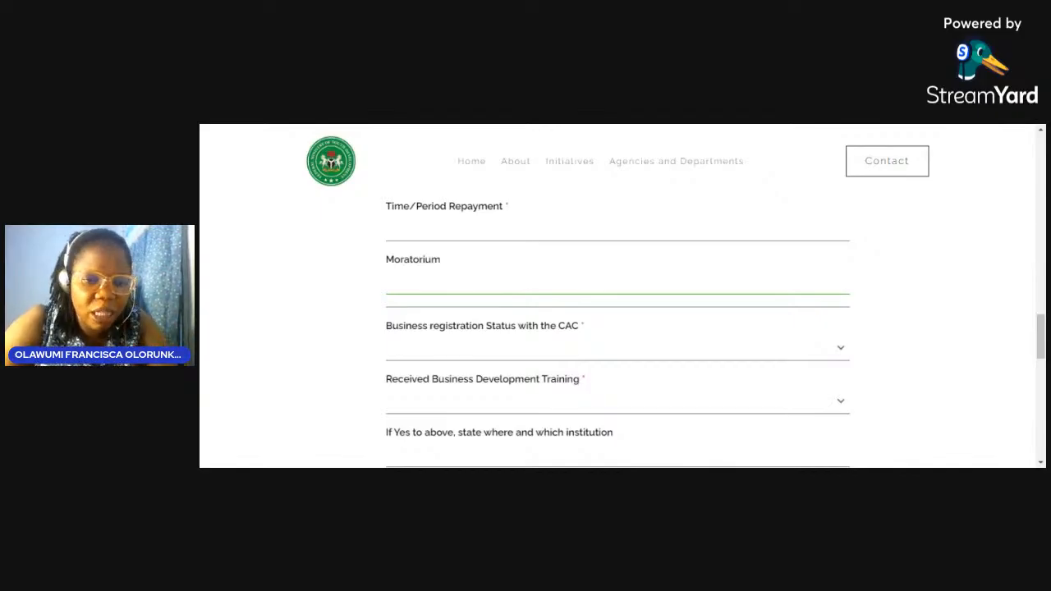
{"action": "left_click", "coordinate": [617, 347]}
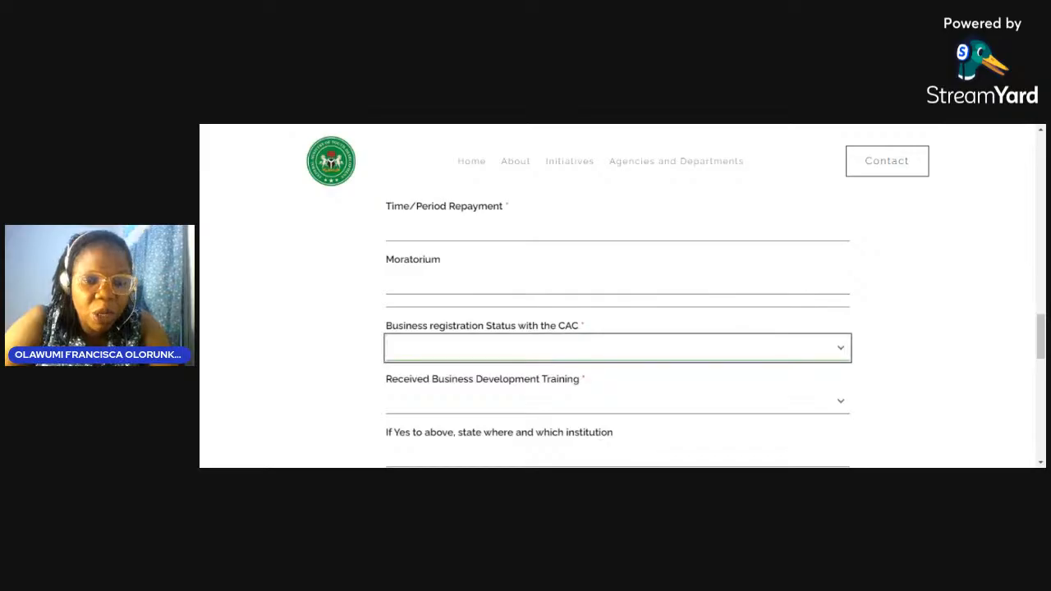
{"action": "left_click", "coordinate": [360, 352]}
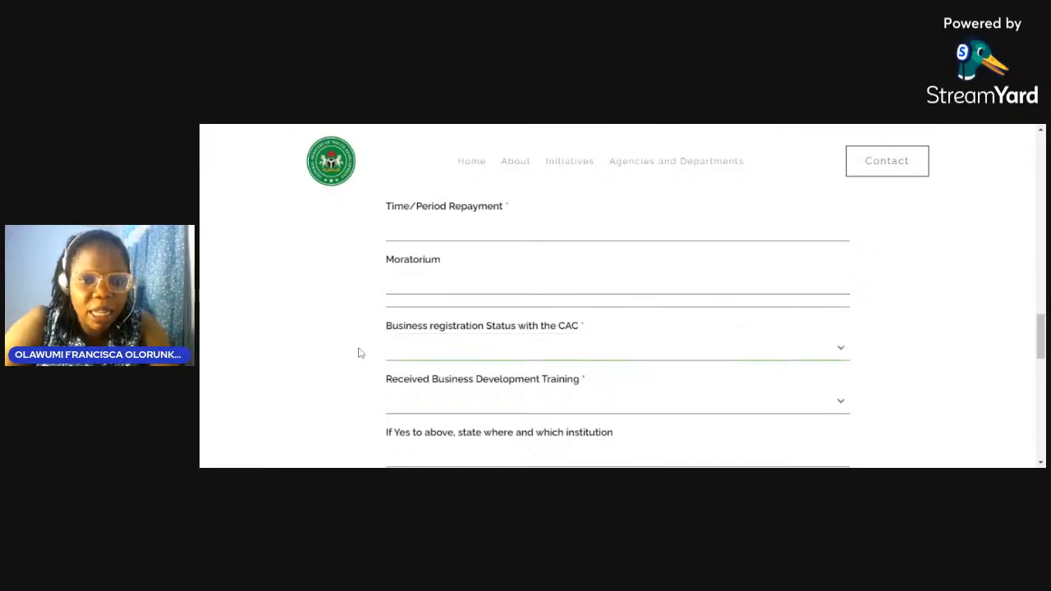
Step: Go past the Received Business Development Training question and the training institution field, leaving them empty
{"action": "scroll", "coordinate": [359, 352], "scroll_direction": "down", "scroll_amount": 2}
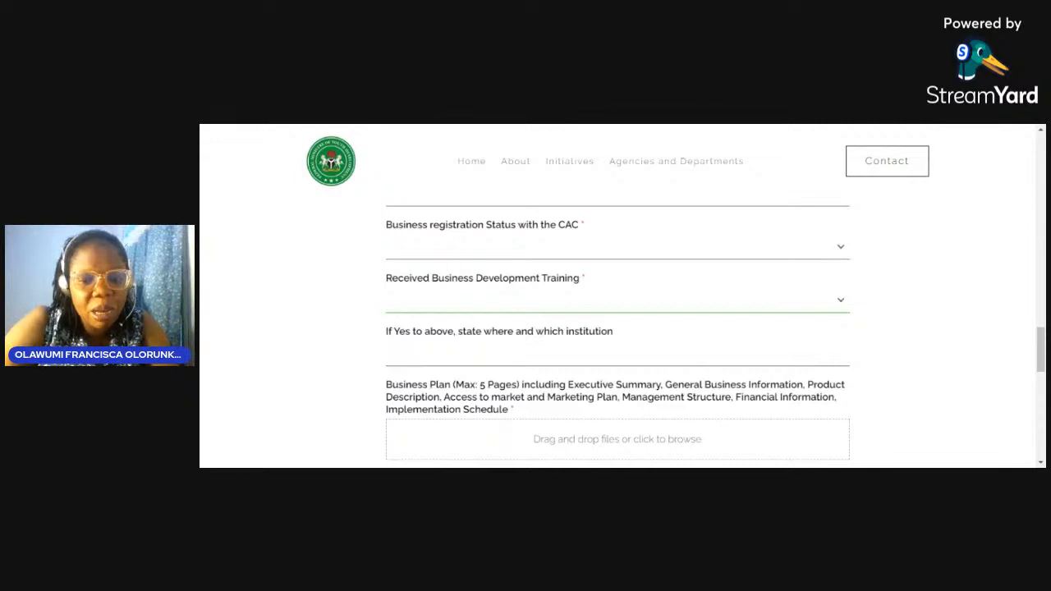
{"action": "left_click", "coordinate": [618, 300]}
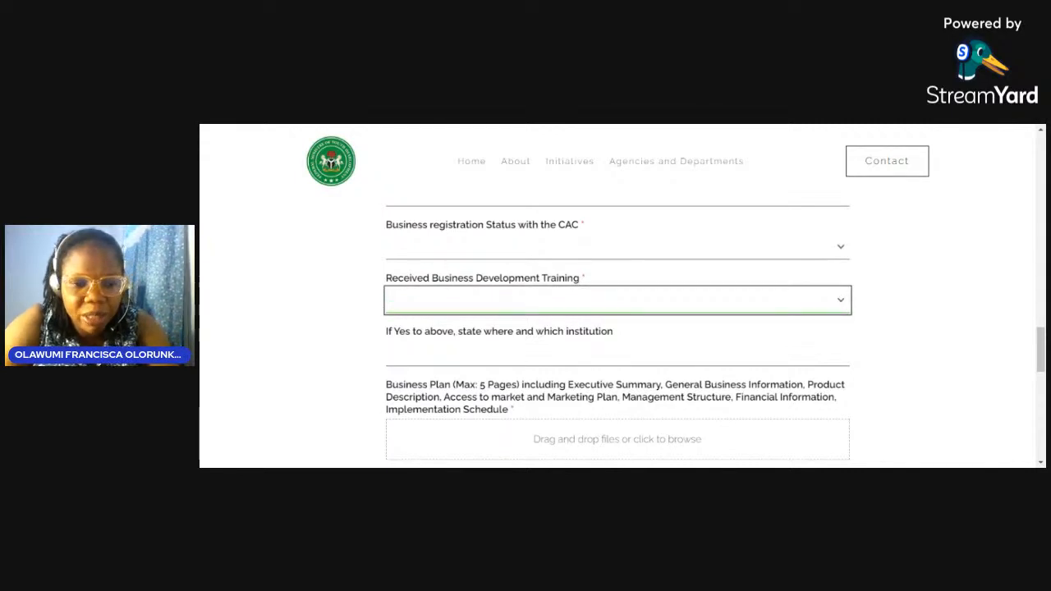
{"action": "left_click", "coordinate": [617, 353]}
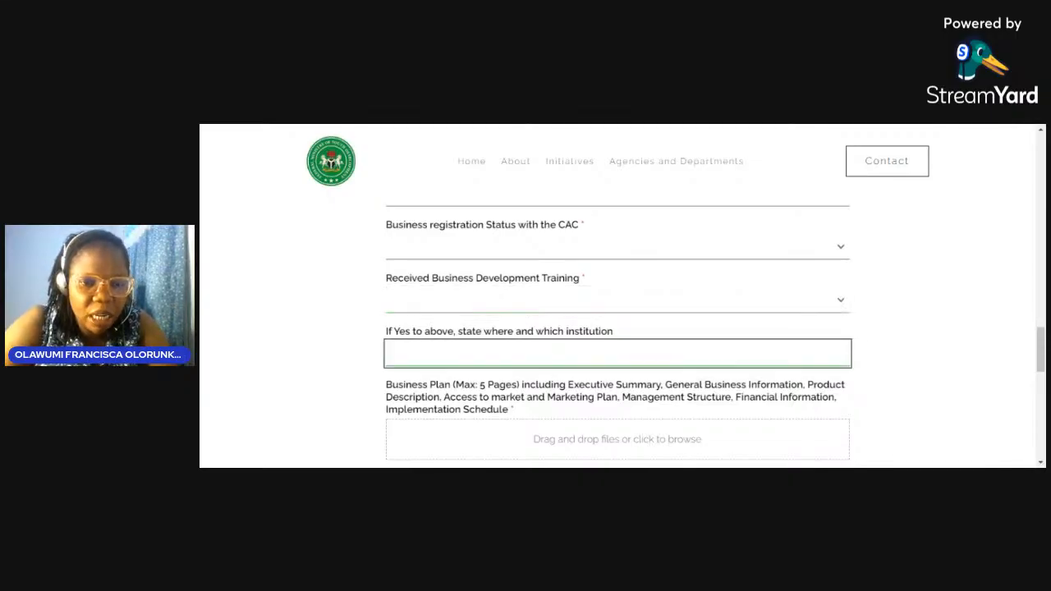
{"action": "left_click", "coordinate": [310, 355]}
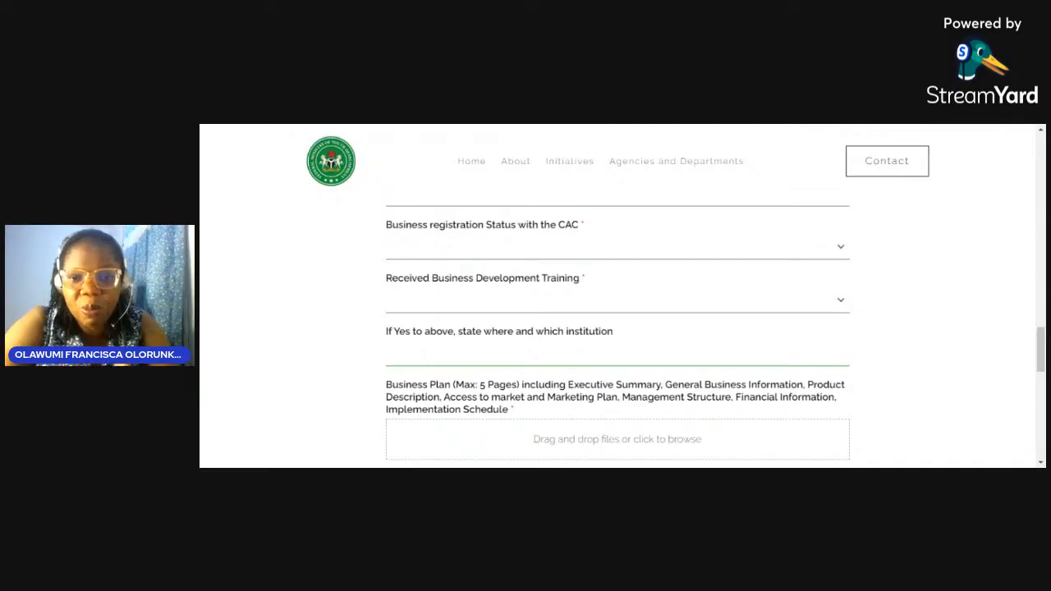
{"action": "scroll", "coordinate": [542, 356], "scroll_direction": "down", "scroll_amount": 1}
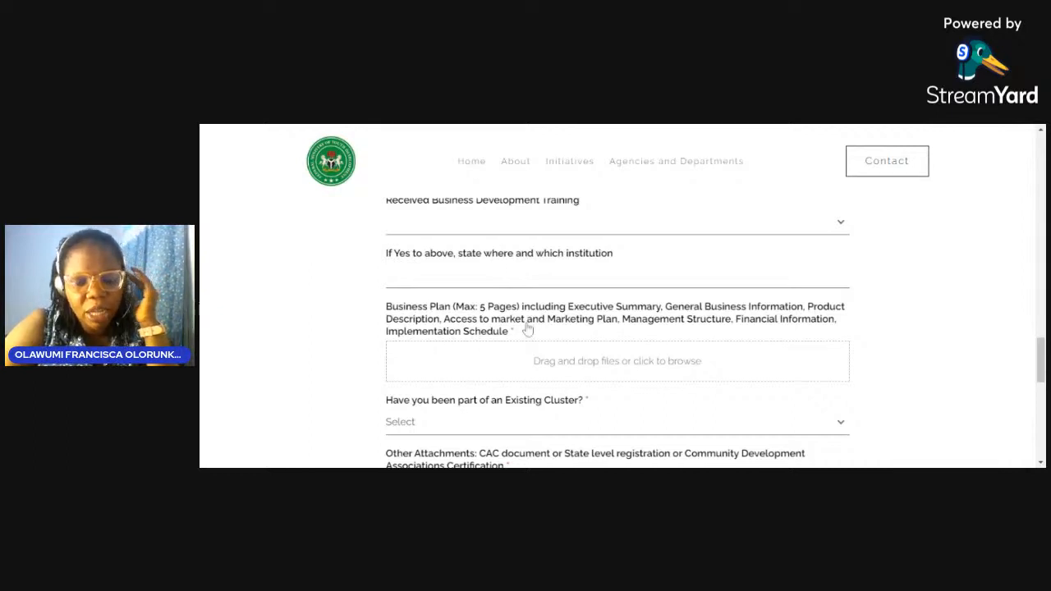
Step: Open the answer choices for 'Have you been part of an Existing Cluster?'
{"action": "scroll", "coordinate": [528, 328], "scroll_direction": "down", "scroll_amount": 1}
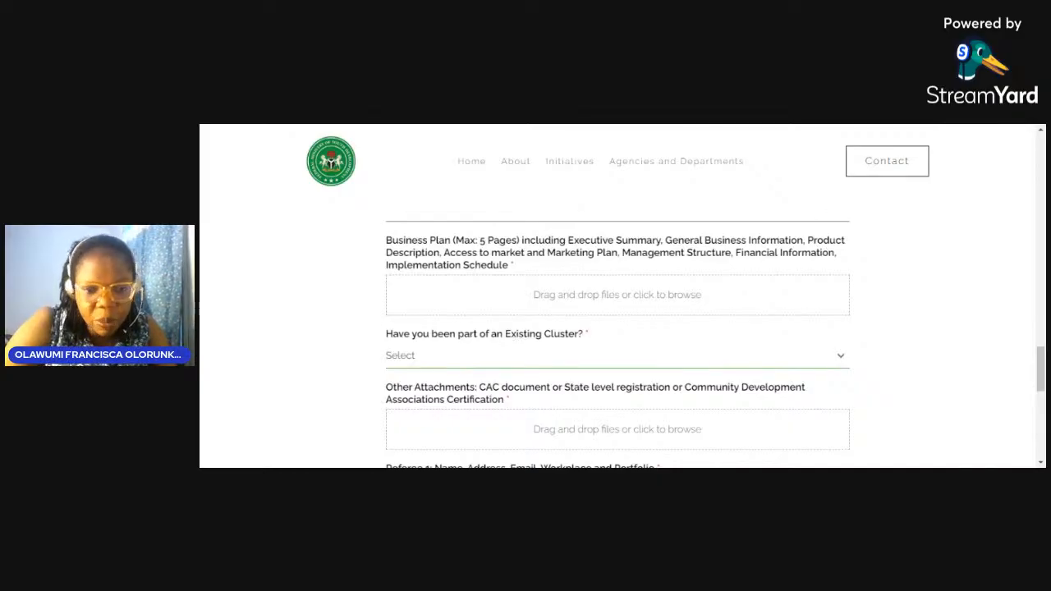
{"action": "left_click", "coordinate": [839, 355]}
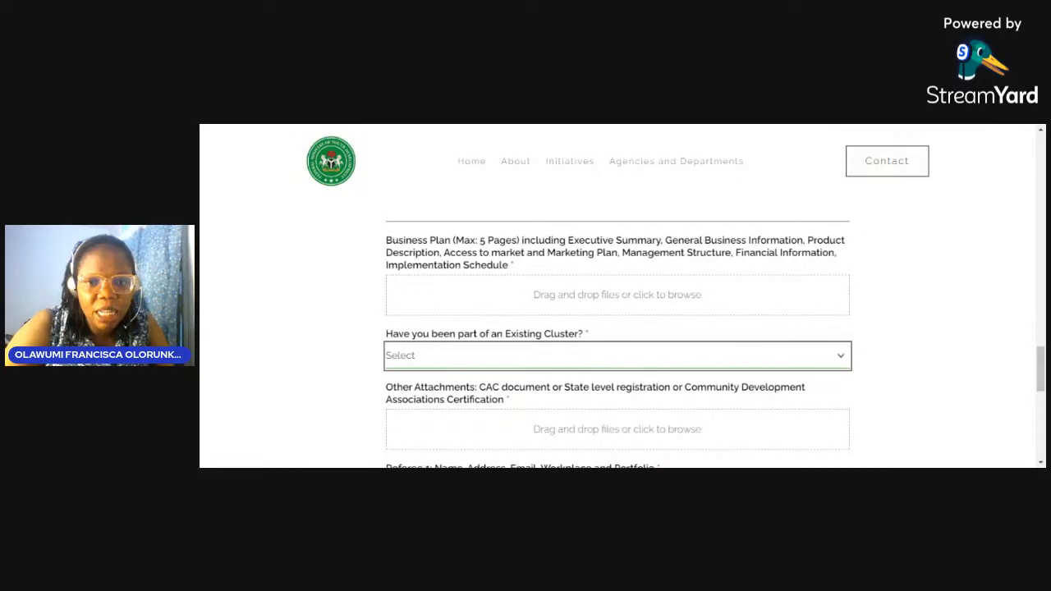
Step: Select 'I do NOT belong to a Cluster' and continue down to the Referee fields
{"action": "left_click", "coordinate": [690, 399]}
{"action": "scroll", "coordinate": [693, 339], "scroll_direction": "down", "scroll_amount": 3}
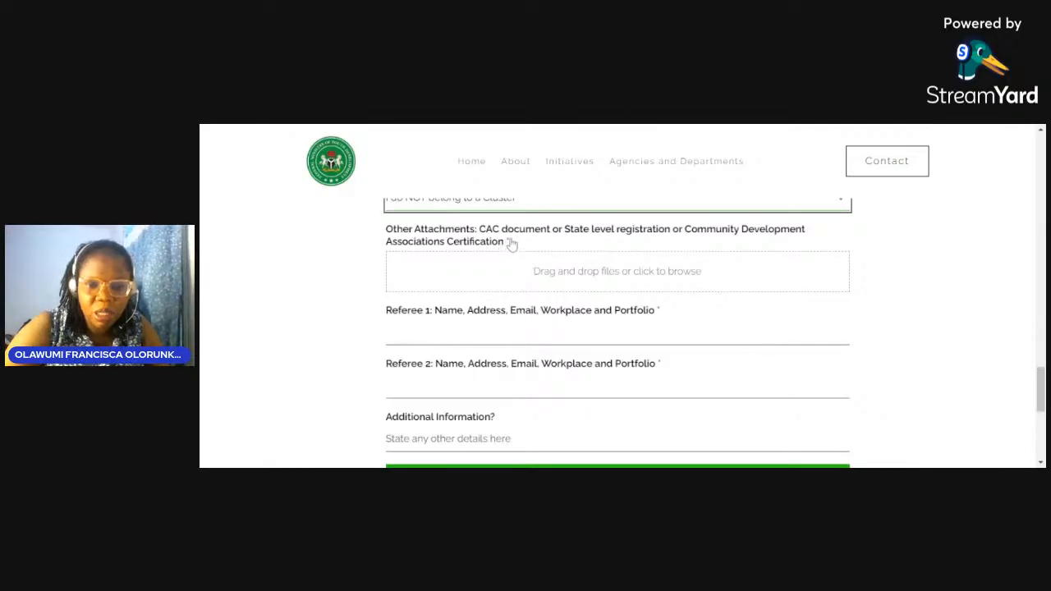
{"action": "left_click", "coordinate": [549, 129]}
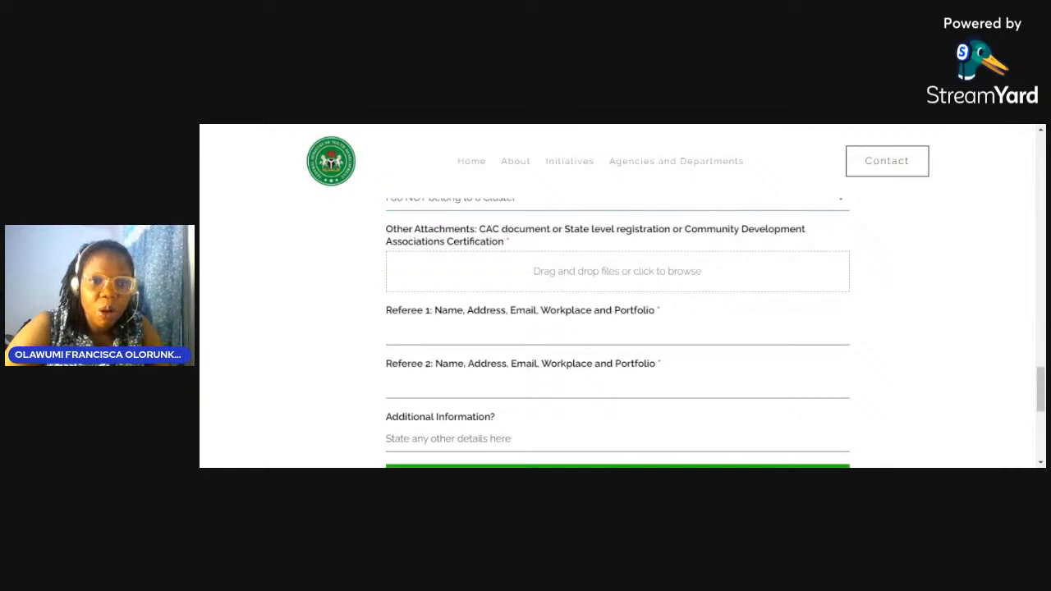
{"action": "key", "text": "alt+Tab"}
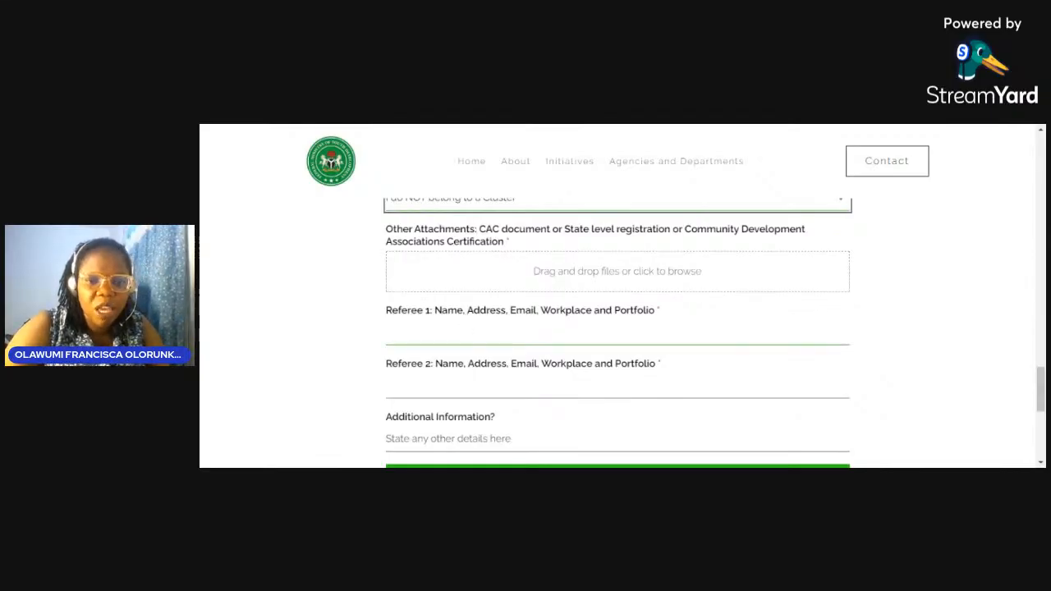
Step: Check the Additional Information box by the Submit button, then return to Business Status and Program of Interest
{"action": "scroll", "coordinate": [451, 254], "scroll_direction": "down", "scroll_amount": 1}
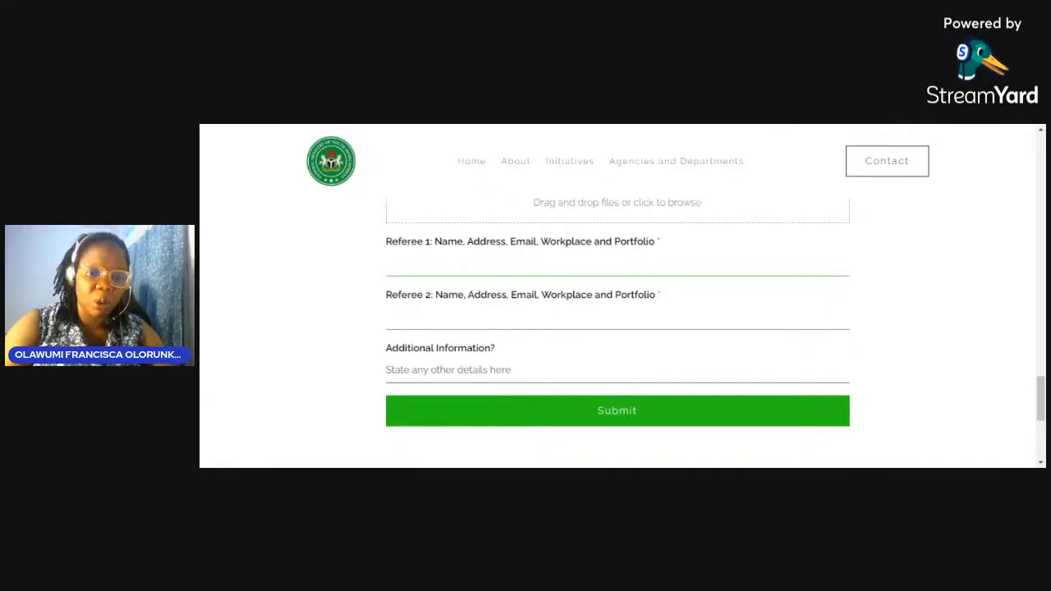
{"action": "left_click", "coordinate": [617, 370]}
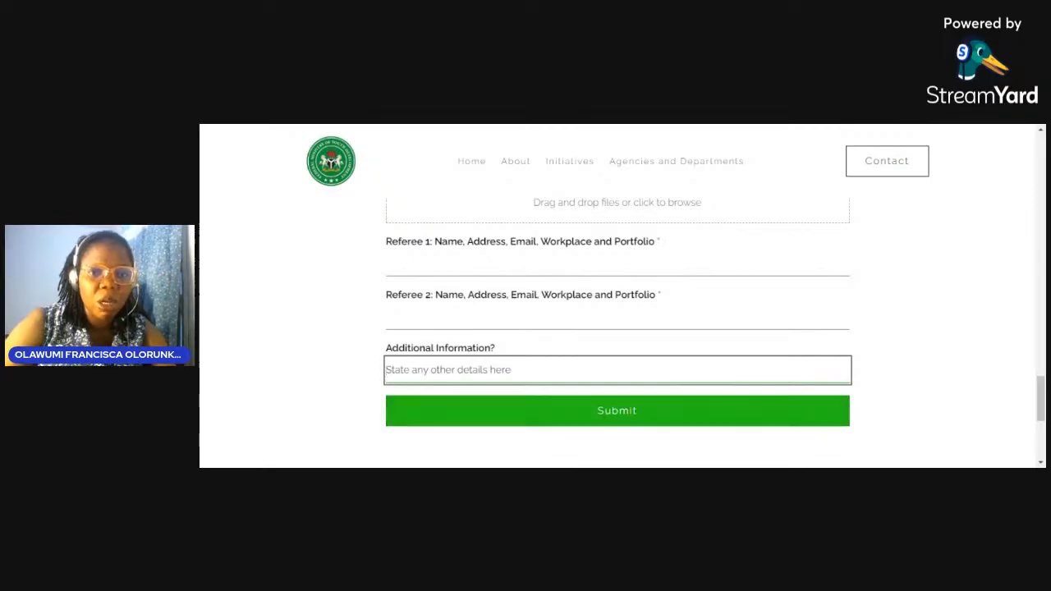
{"action": "scroll", "coordinate": [560, 417], "scroll_direction": "up", "scroll_amount": 10}
{"action": "scroll", "coordinate": [618, 329], "scroll_direction": "up", "scroll_amount": 3}
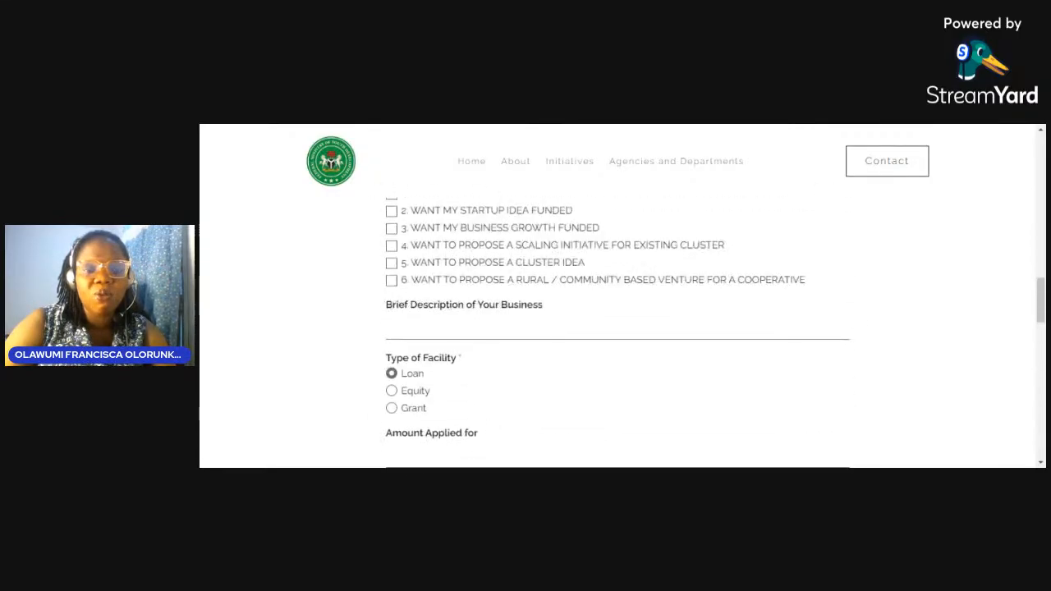
{"action": "scroll", "coordinate": [631, 265], "scroll_direction": "up", "scroll_amount": 2}
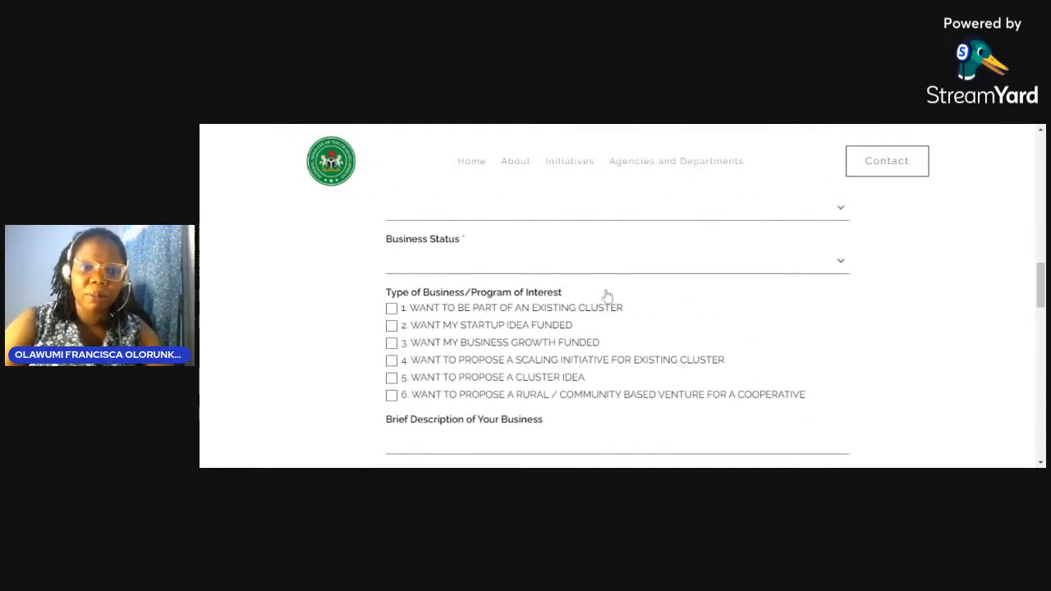
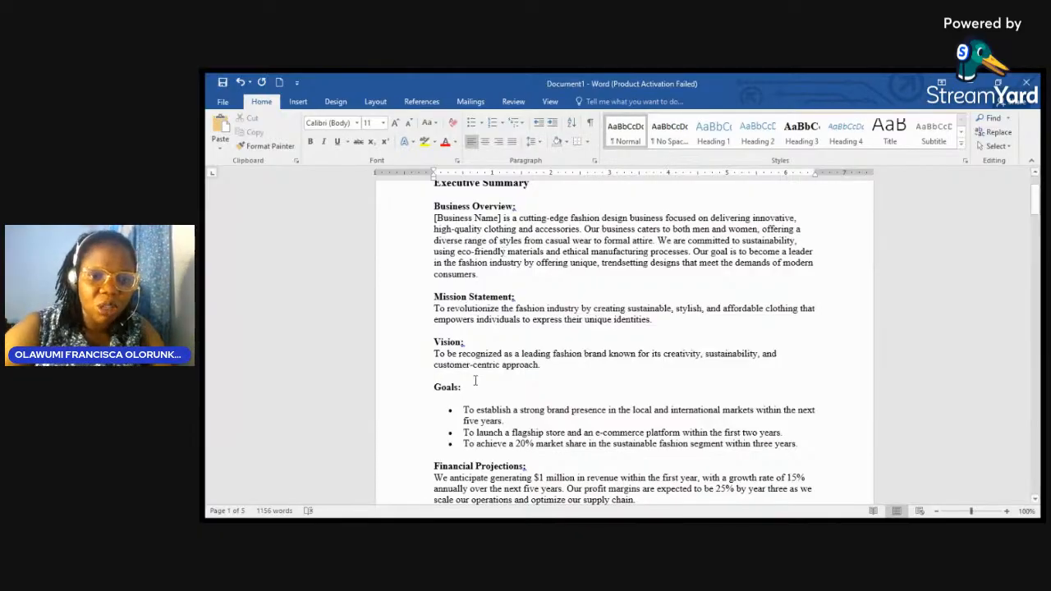
{"action": "scroll", "coordinate": [506, 362], "scroll_direction": "down", "scroll_amount": 3}
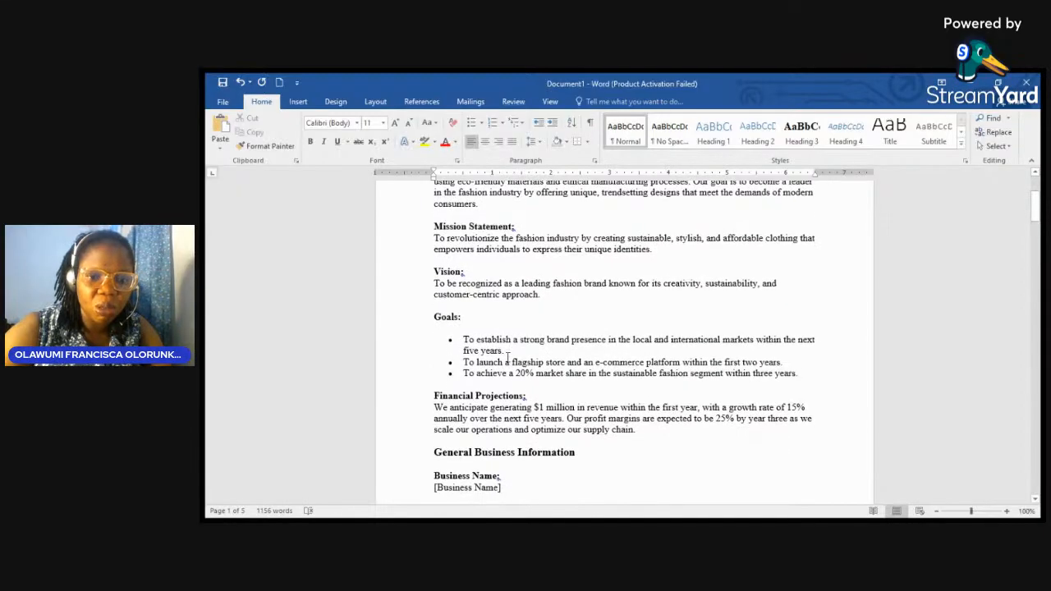
{"action": "scroll", "coordinate": [507, 356], "scroll_direction": "down", "scroll_amount": 2}
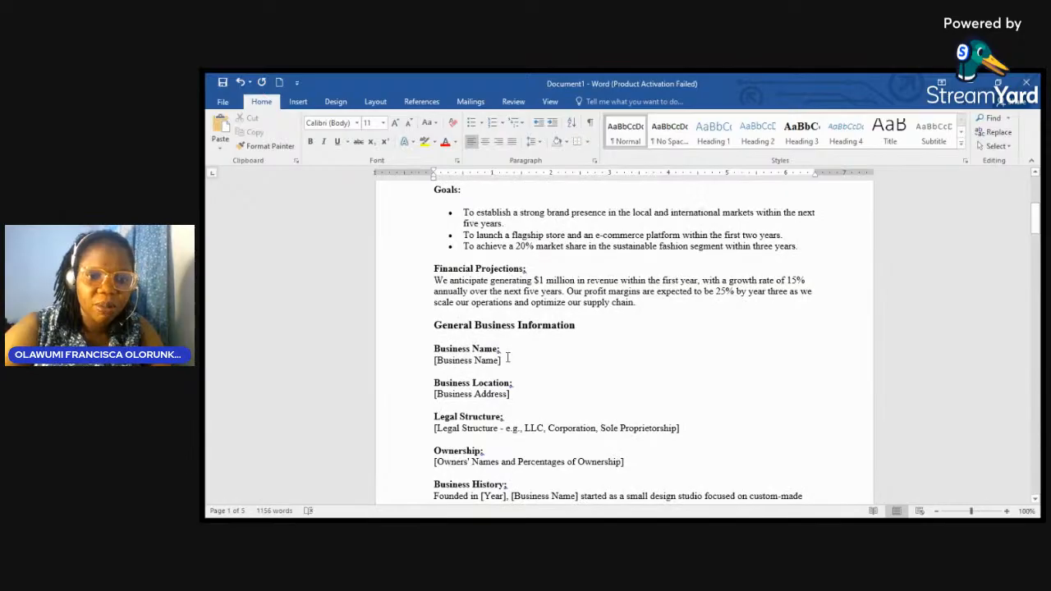
{"action": "scroll", "coordinate": [507, 357], "scroll_direction": "down", "scroll_amount": 3}
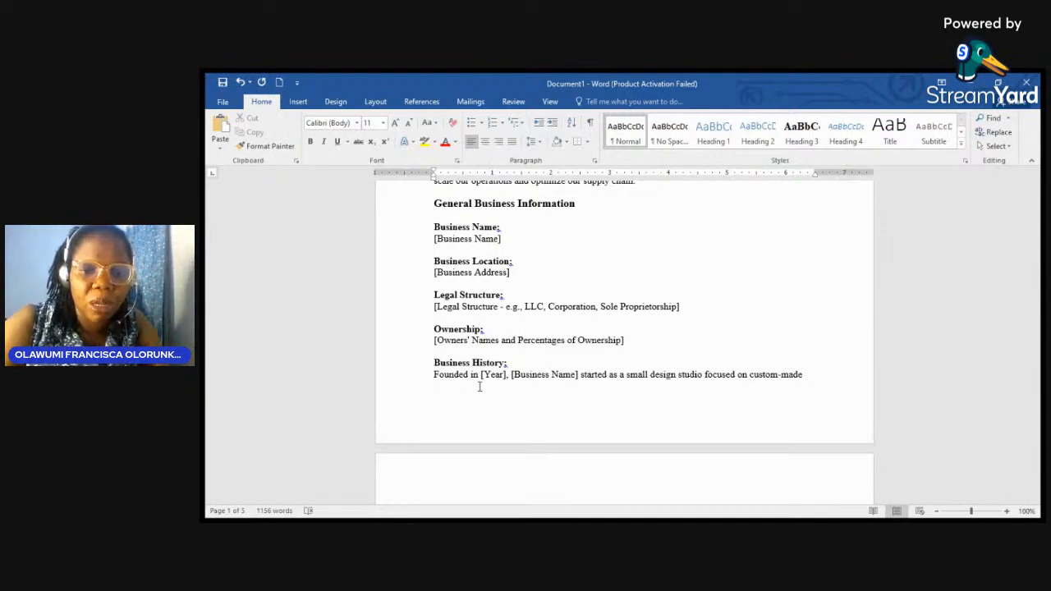
{"action": "scroll", "coordinate": [479, 387], "scroll_direction": "down", "scroll_amount": 5}
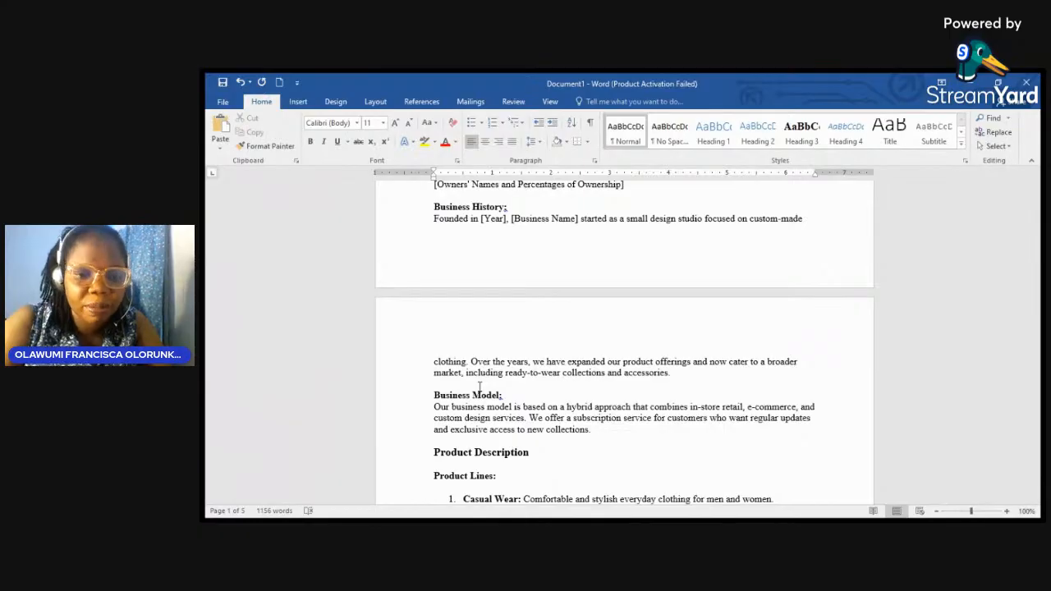
{"action": "scroll", "coordinate": [479, 387], "scroll_direction": "down", "scroll_amount": 5}
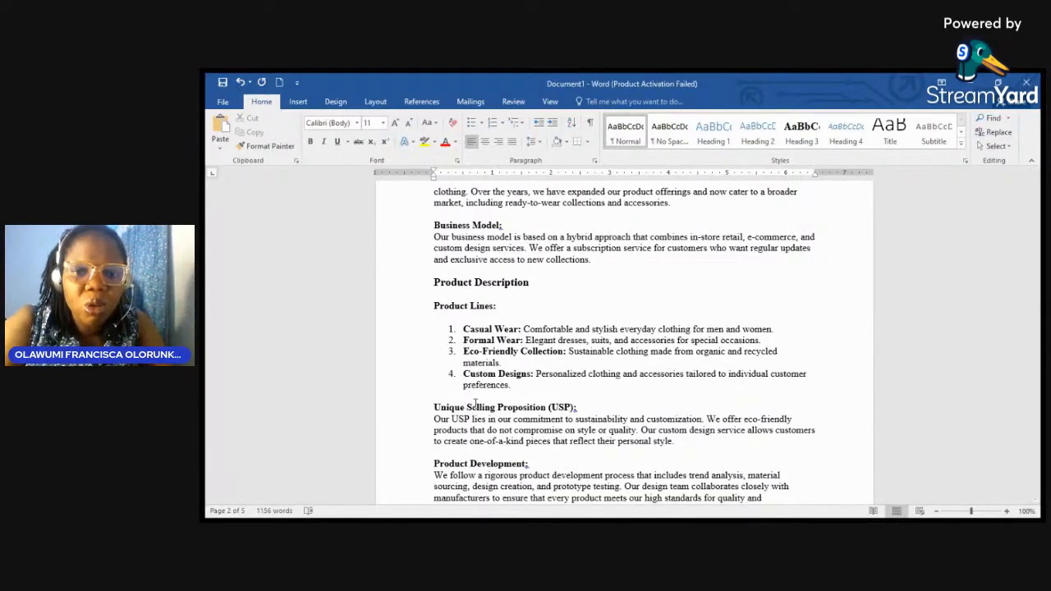
{"action": "scroll", "coordinate": [474, 386], "scroll_direction": "down", "scroll_amount": 3}
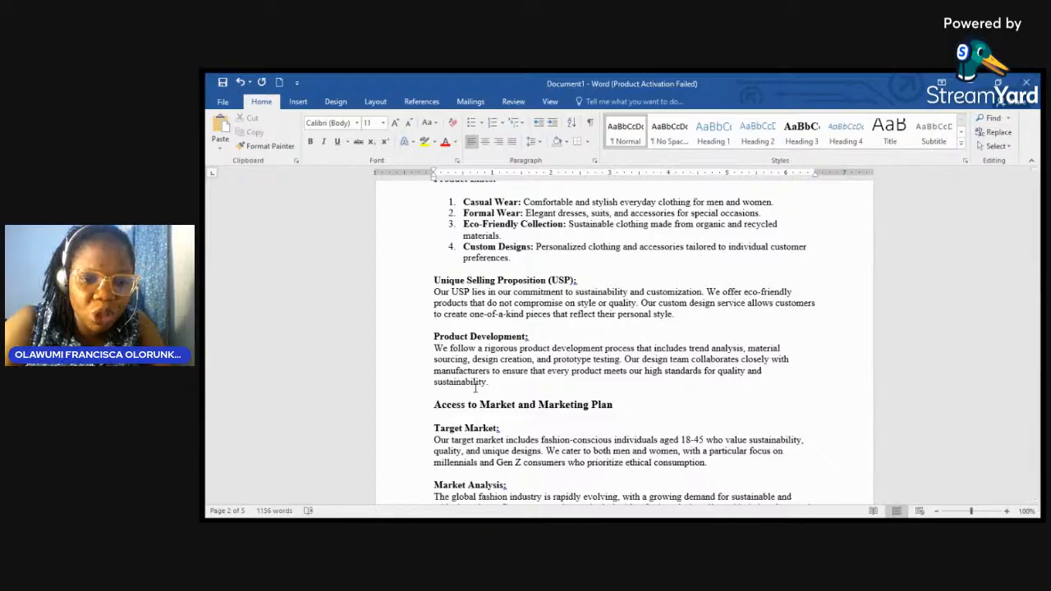
{"action": "scroll", "coordinate": [474, 388], "scroll_direction": "down", "scroll_amount": 5}
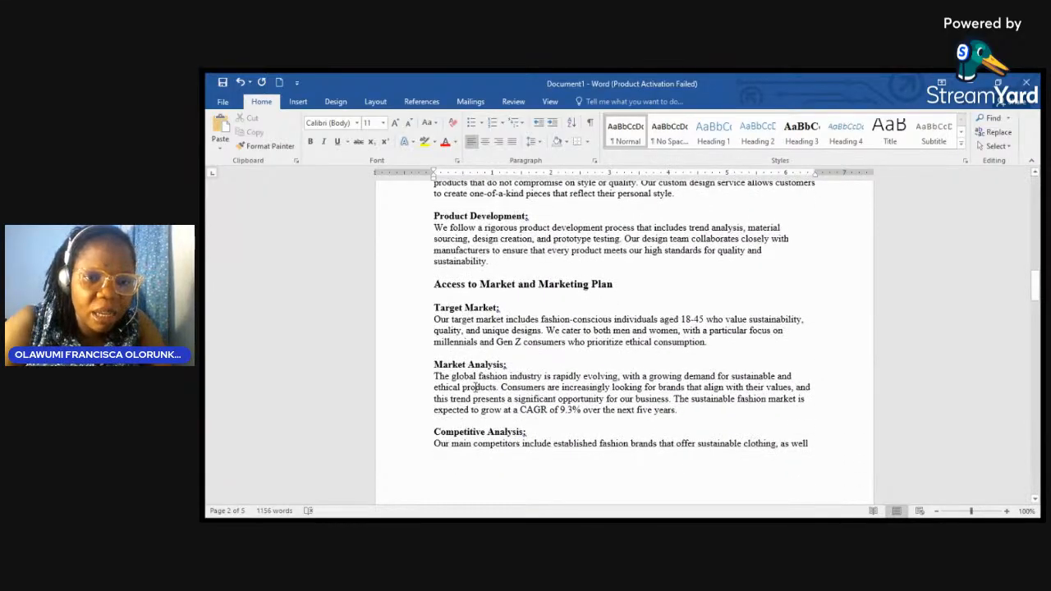
{"action": "scroll", "coordinate": [475, 388], "scroll_direction": "up", "scroll_amount": 3}
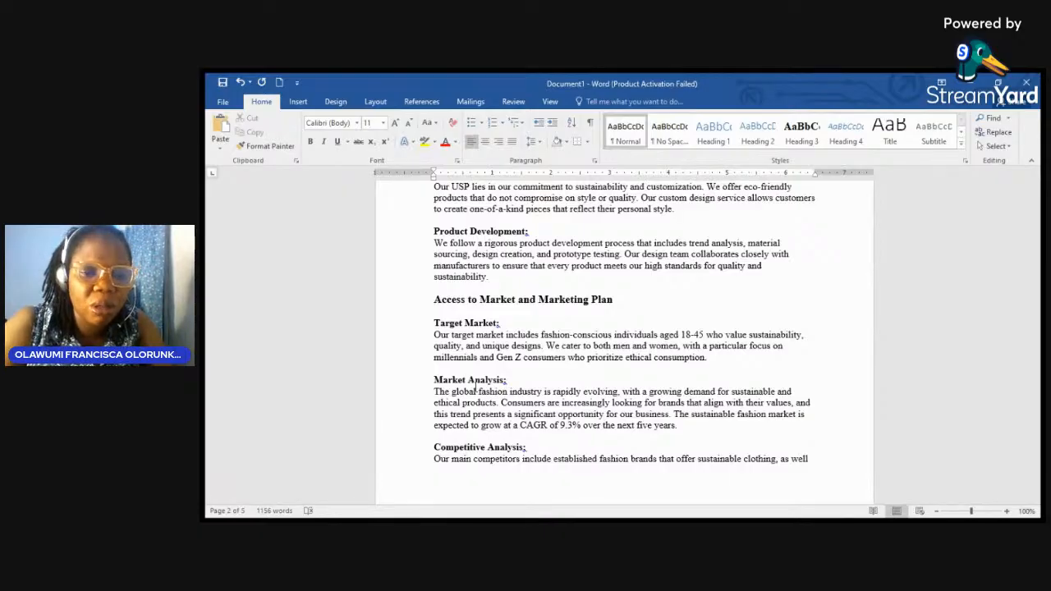
{"action": "scroll", "coordinate": [474, 387], "scroll_direction": "down", "scroll_amount": 4}
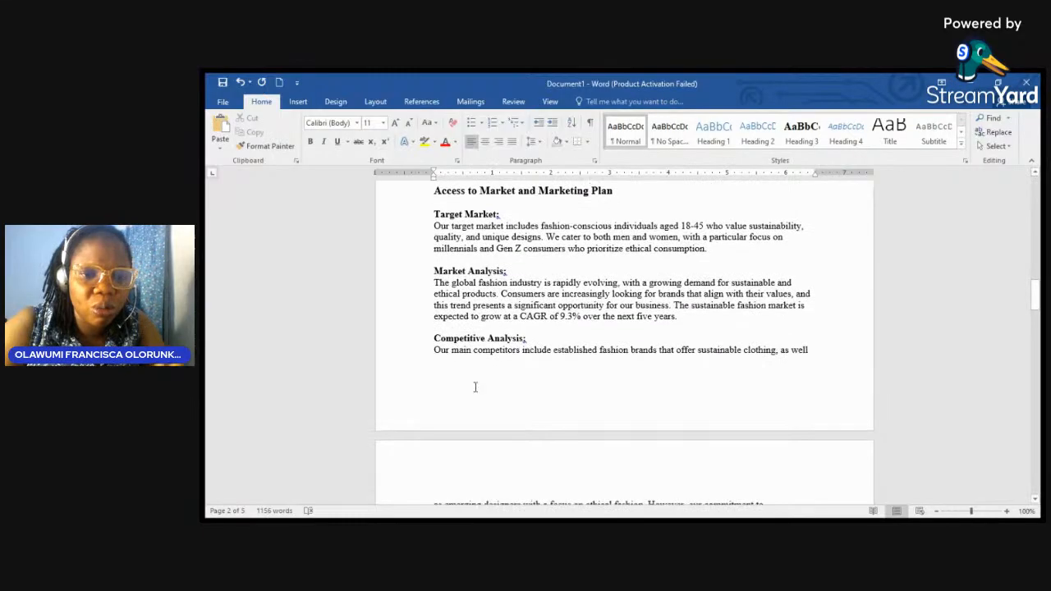
{"action": "scroll", "coordinate": [475, 388], "scroll_direction": "down", "scroll_amount": 7}
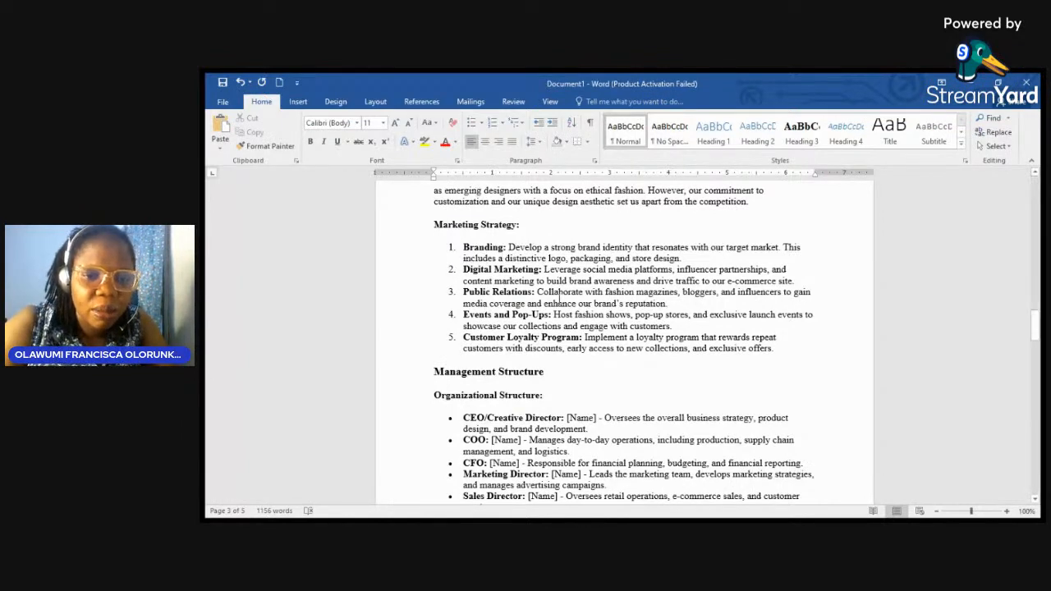
{"action": "scroll", "coordinate": [559, 300], "scroll_direction": "down", "scroll_amount": 4}
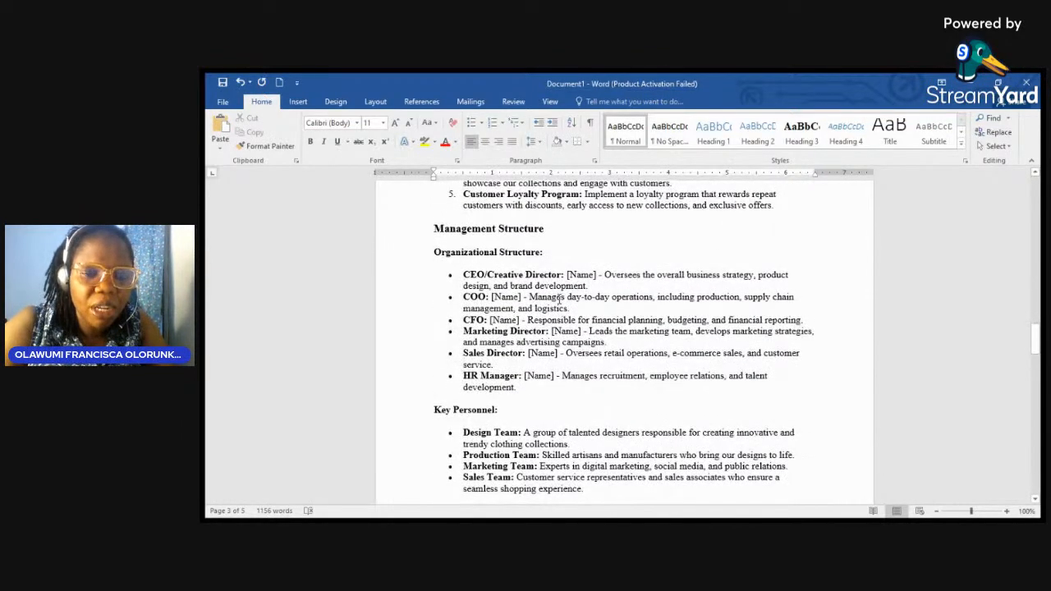
{"action": "scroll", "coordinate": [559, 299], "scroll_direction": "down", "scroll_amount": 7}
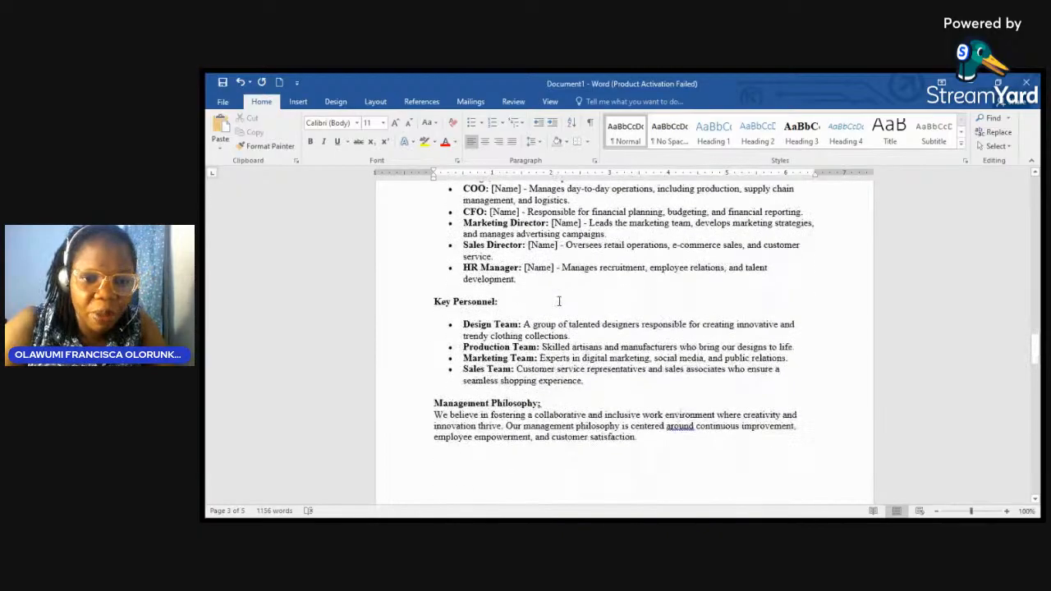
{"action": "scroll", "coordinate": [559, 300], "scroll_direction": "down", "scroll_amount": 3}
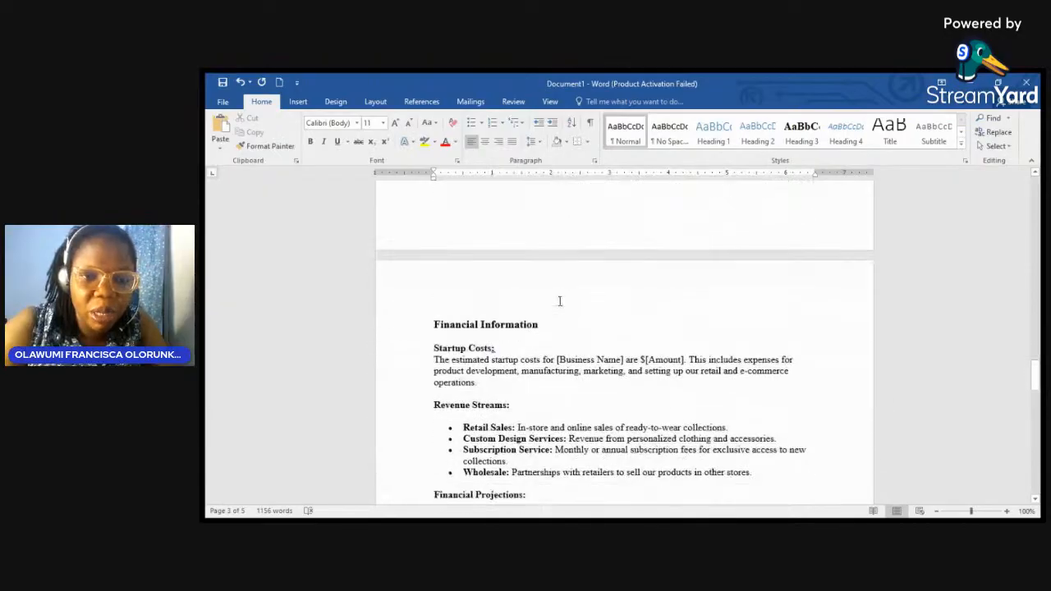
{"action": "scroll", "coordinate": [559, 301], "scroll_direction": "up", "scroll_amount": 2}
{"action": "scroll", "coordinate": [559, 300], "scroll_direction": "down", "scroll_amount": 5}
{"action": "scroll", "coordinate": [559, 300], "scroll_direction": "down", "scroll_amount": 3}
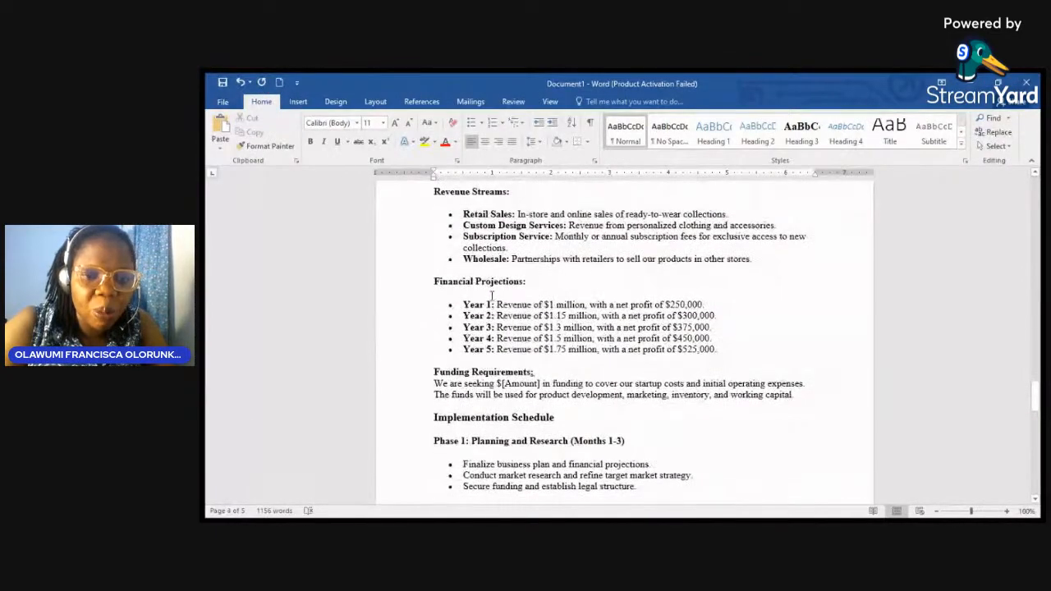
{"action": "scroll", "coordinate": [489, 319], "scroll_direction": "down", "scroll_amount": 4}
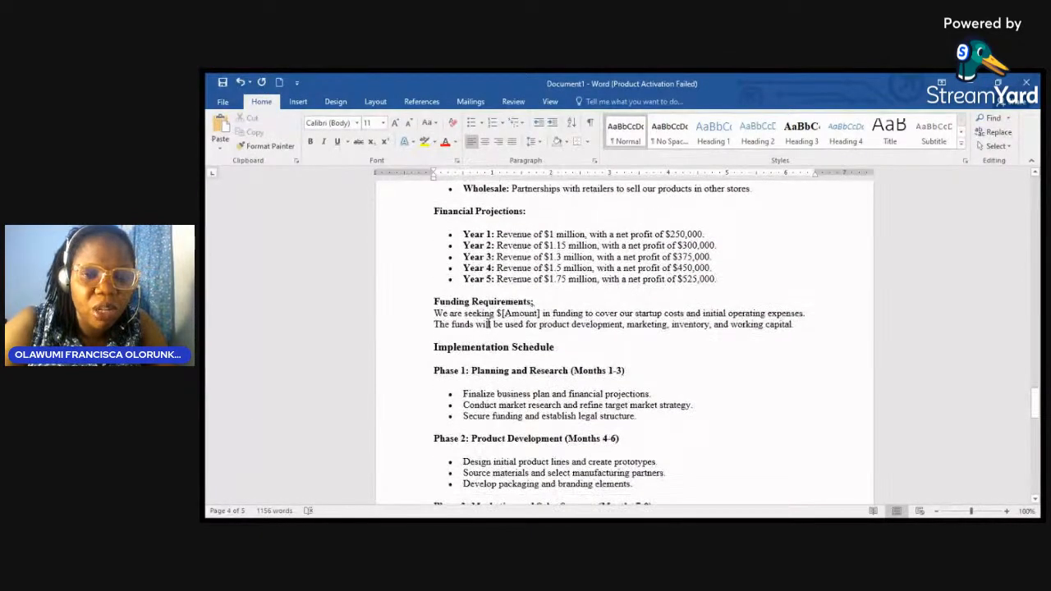
{"action": "scroll", "coordinate": [484, 295], "scroll_direction": "up", "scroll_amount": 3}
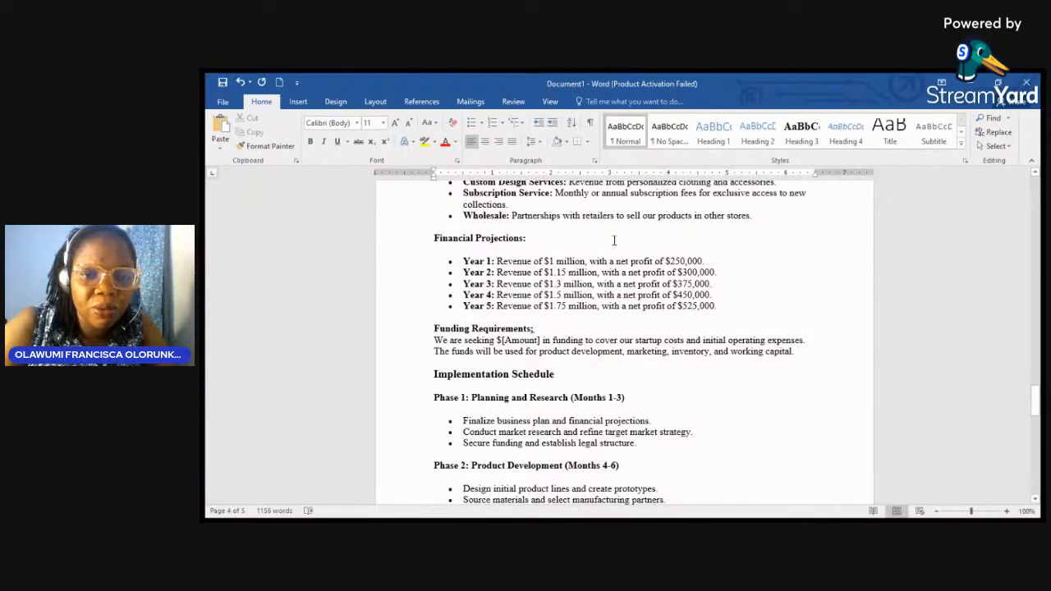
{"action": "left_click", "coordinate": [587, 240]}
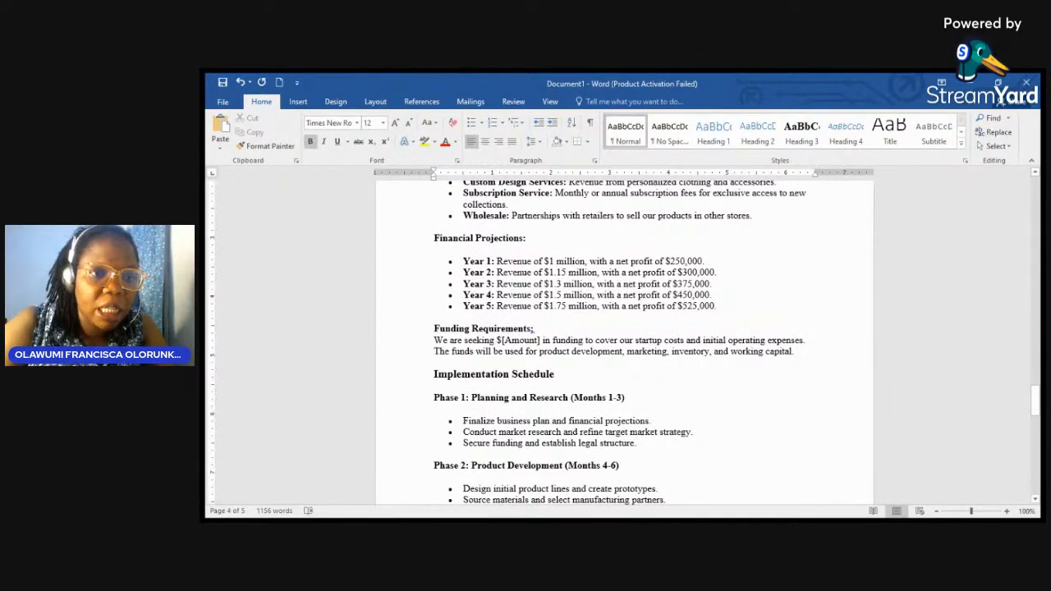
Step: Insert a five-column, six-row table below the Financial Projections heading
{"action": "key", "text": "Return"}
{"action": "key", "text": "Return"}
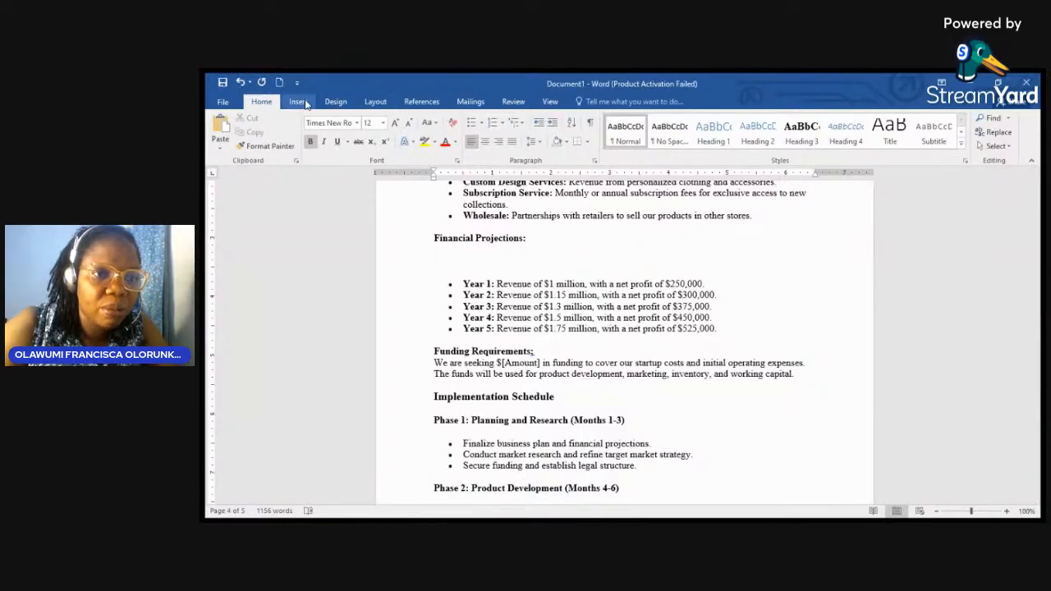
{"action": "left_click", "coordinate": [298, 101]}
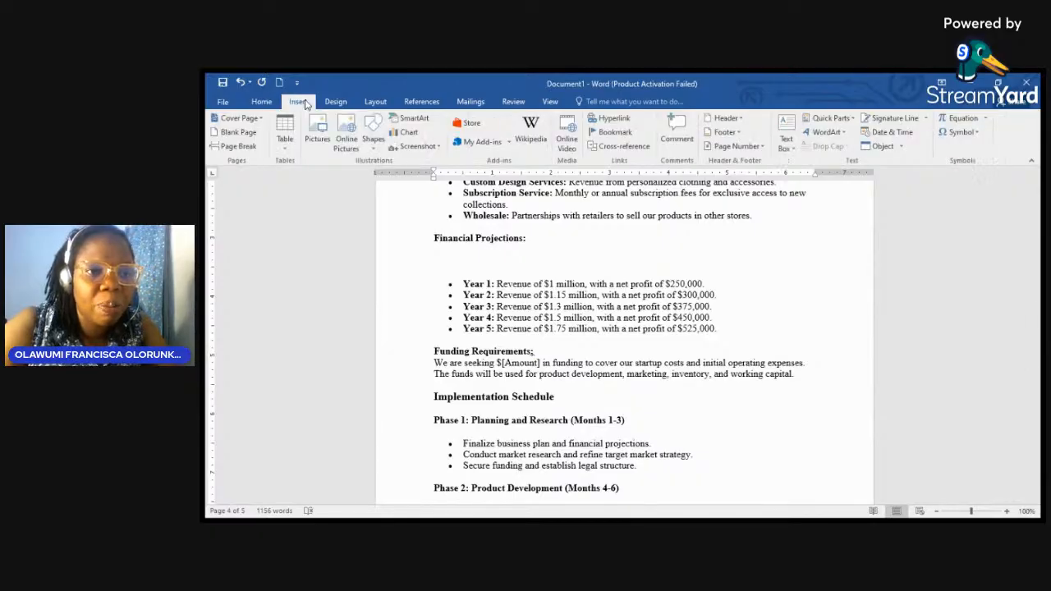
{"action": "left_click", "coordinate": [284, 129]}
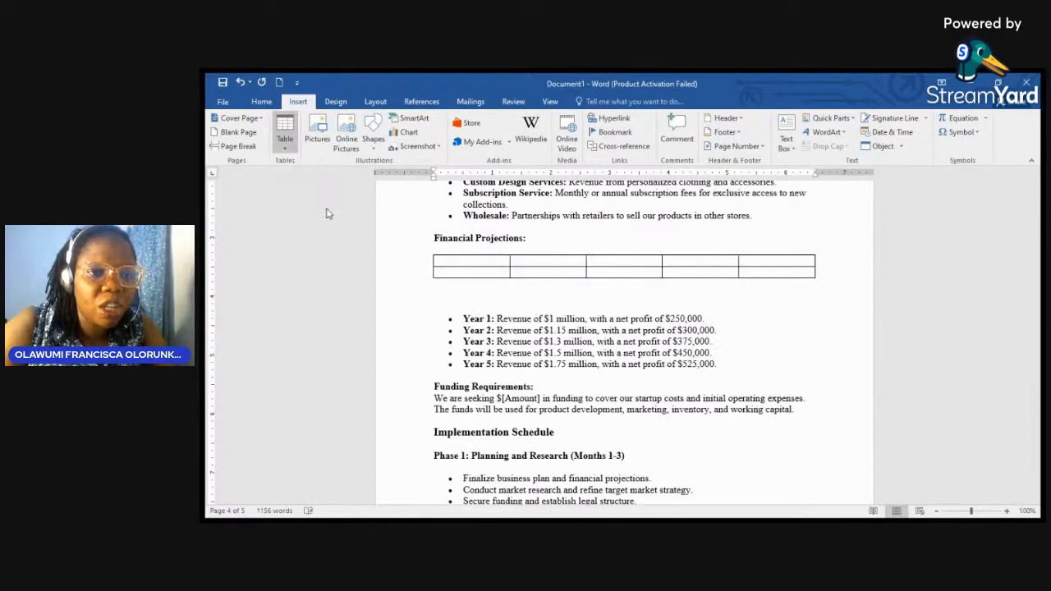
{"action": "left_click", "coordinate": [328, 239]}
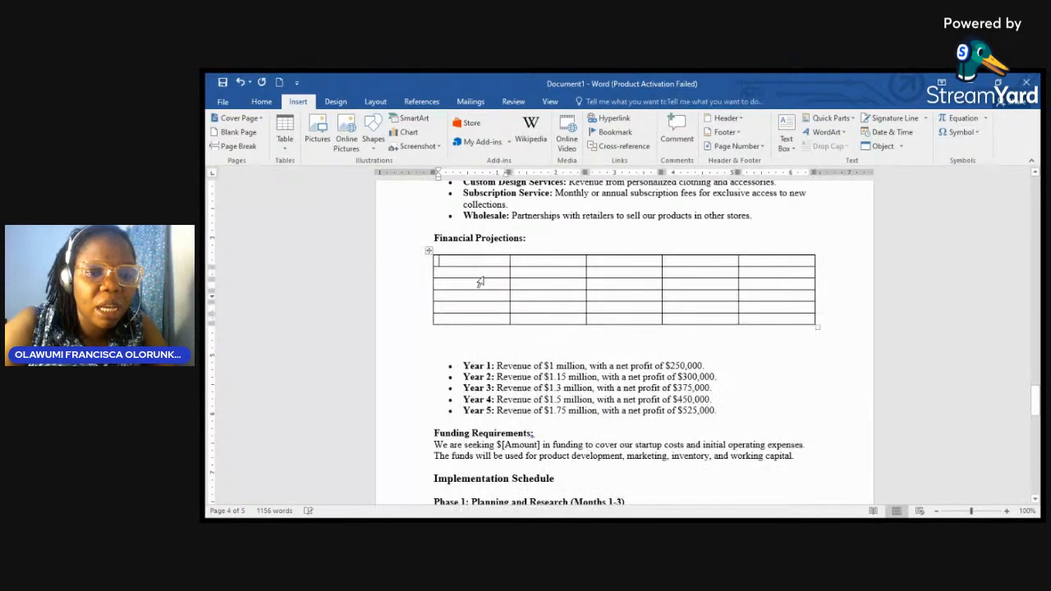
Step: Fill the header row with S/N, ITEM, UNIT, PRICE and TOTAL
{"action": "type", "text": "S/N"}
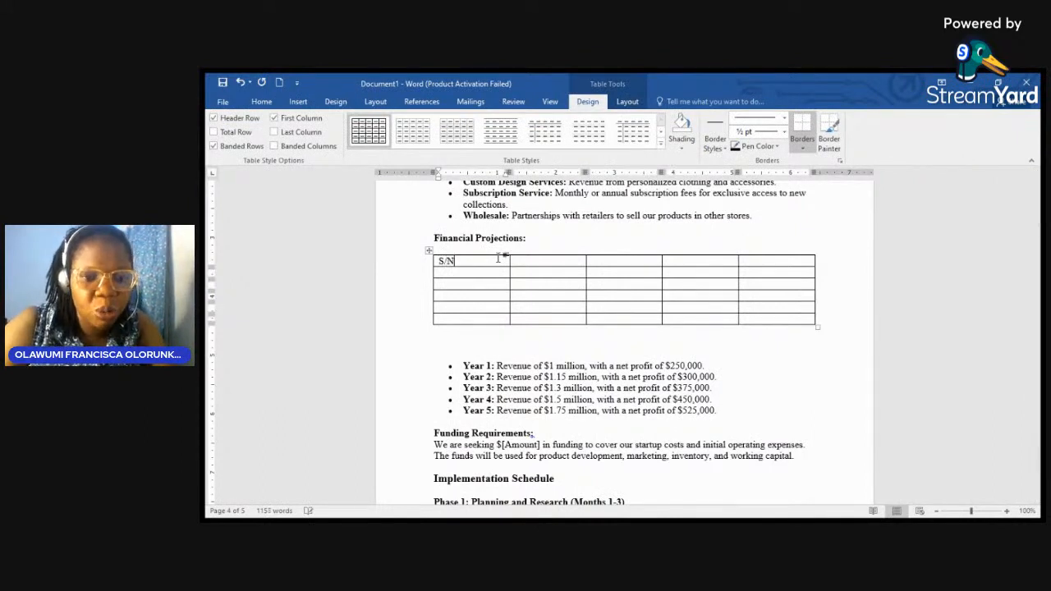
{"action": "key", "text": "Tab"}
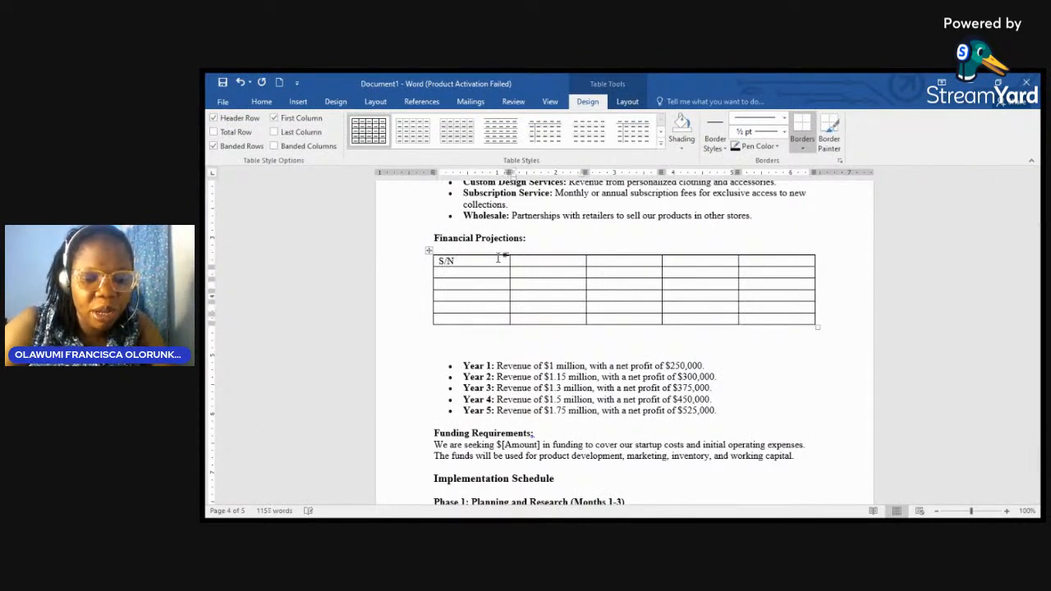
{"action": "type", "text": "ITEM"}
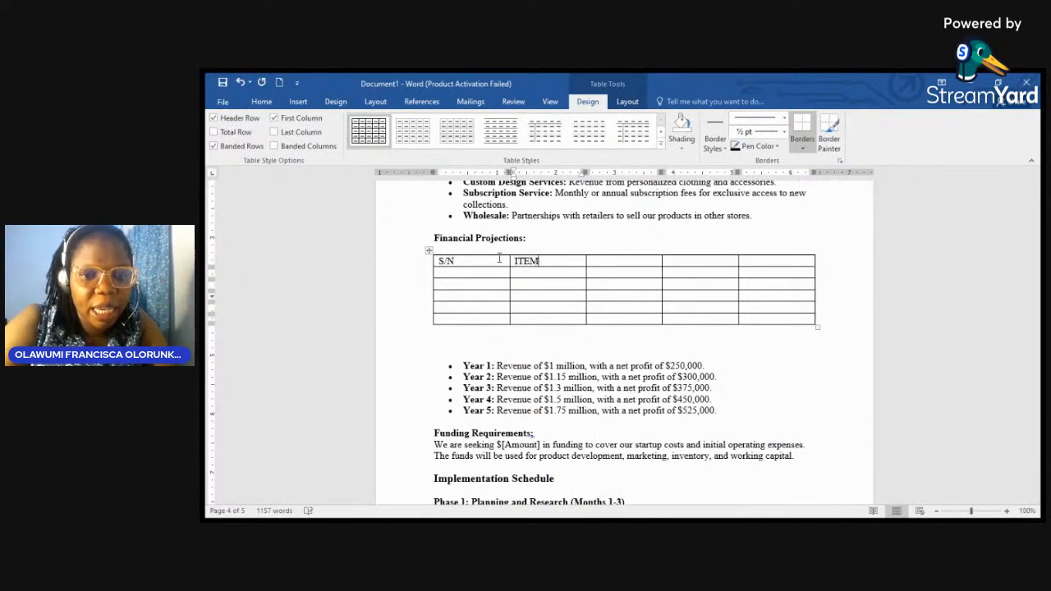
{"action": "key", "text": "Tab"}
{"action": "type", "text": "UNIT"}
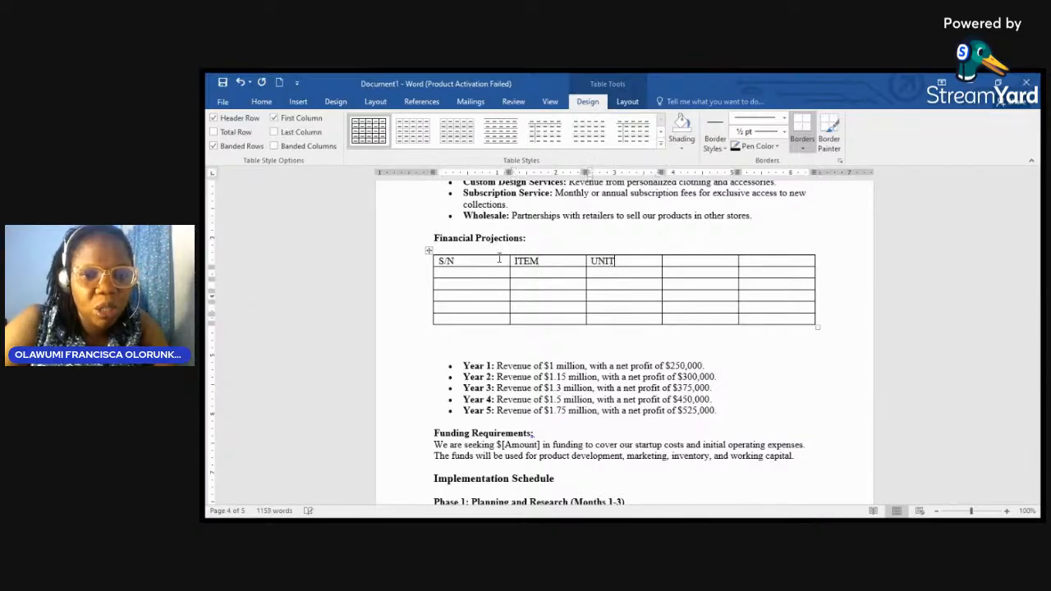
{"action": "key", "text": "Tab"}
{"action": "type", "text": "TOTAL"}
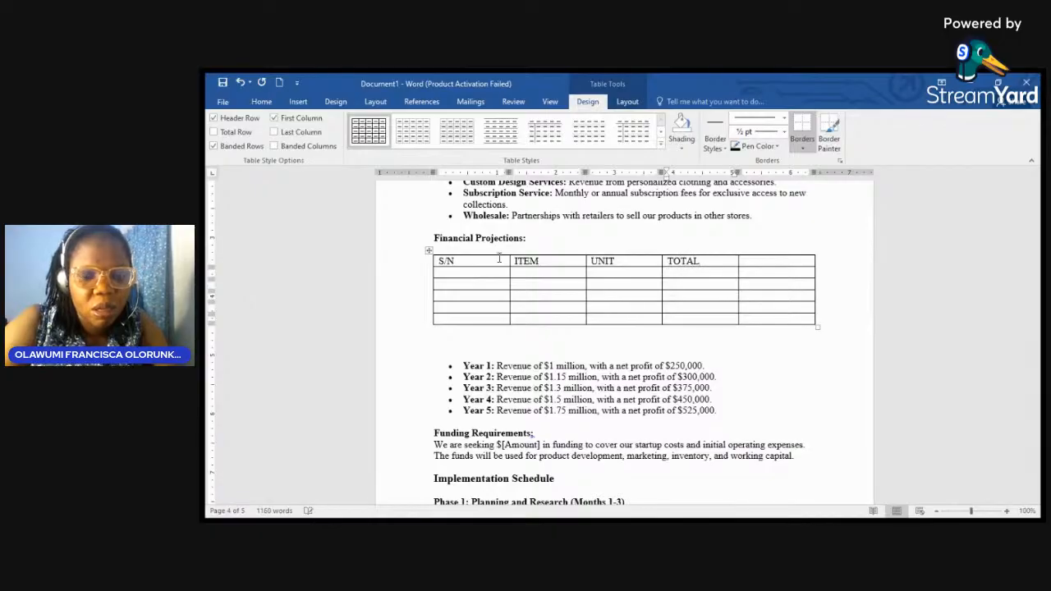
{"action": "key", "text": "Tab"}
{"action": "type", "text": "PRIC"}
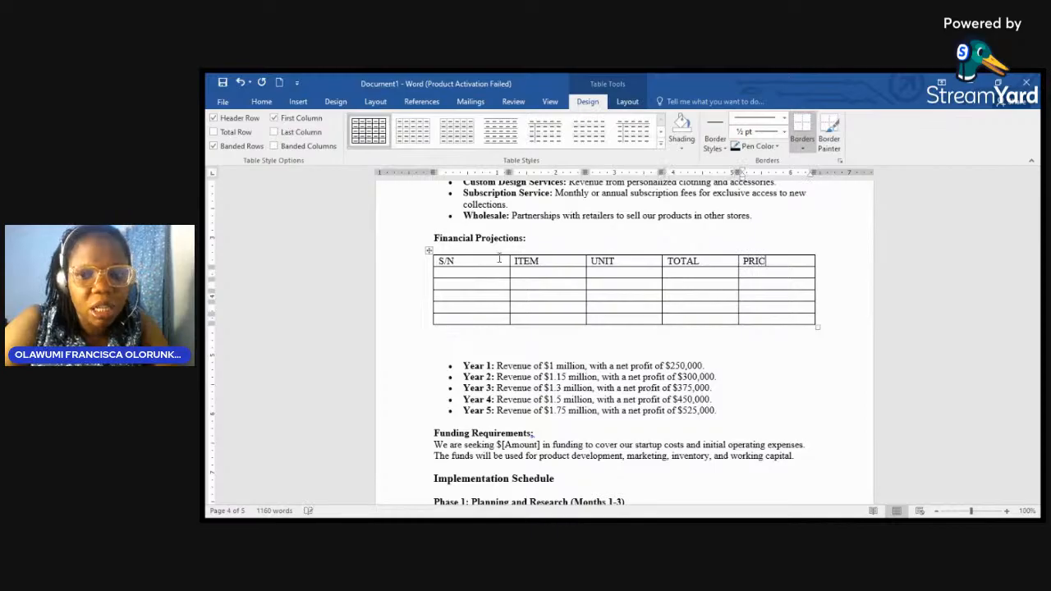
{"action": "key", "text": "BackSpace"}
{"action": "key", "text": "BackSpace"}
{"action": "key", "text": "BackSpace"}
{"action": "key", "text": "BackSpace"}
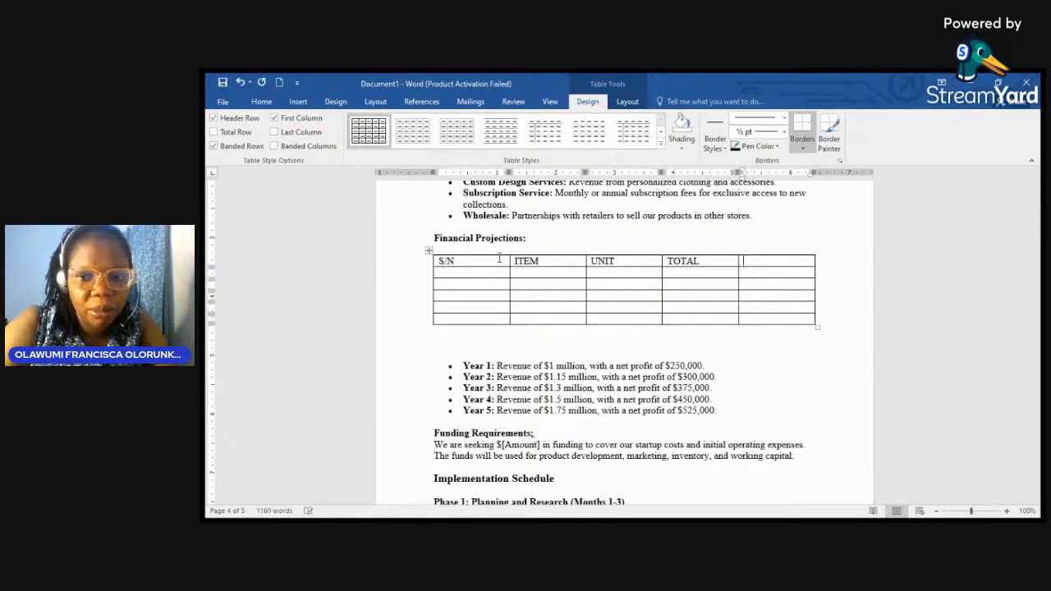
{"action": "left_click", "coordinate": [663, 265]}
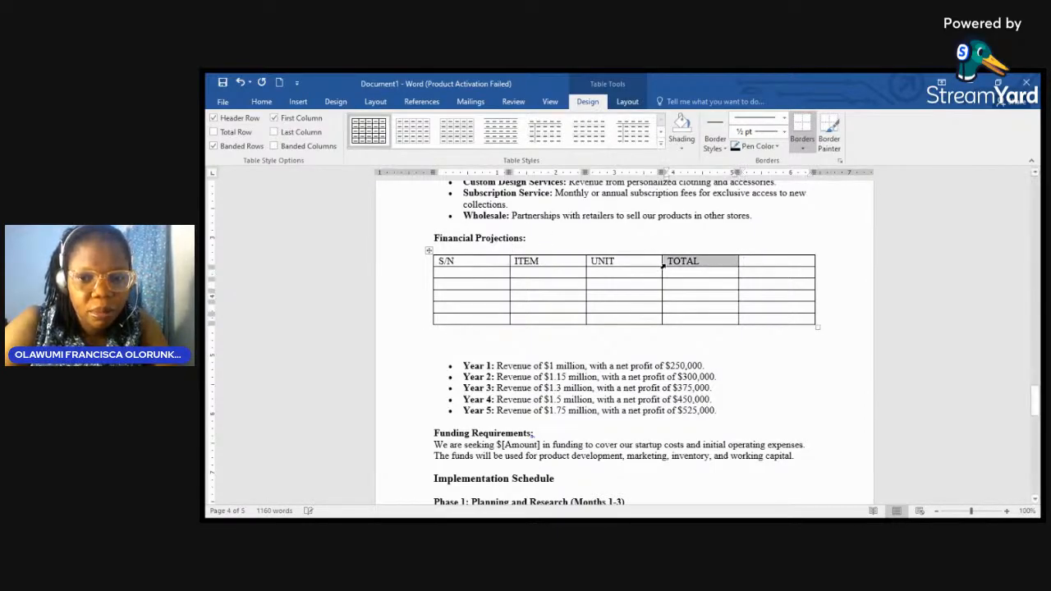
{"action": "type", "text": "PRICE"}
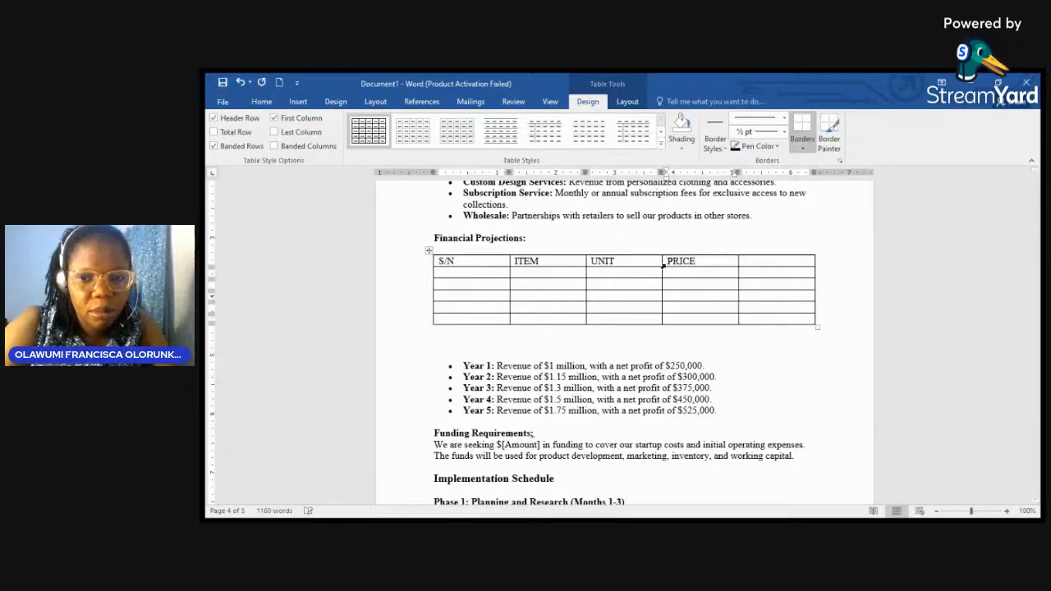
{"action": "left_click", "coordinate": [748, 264]}
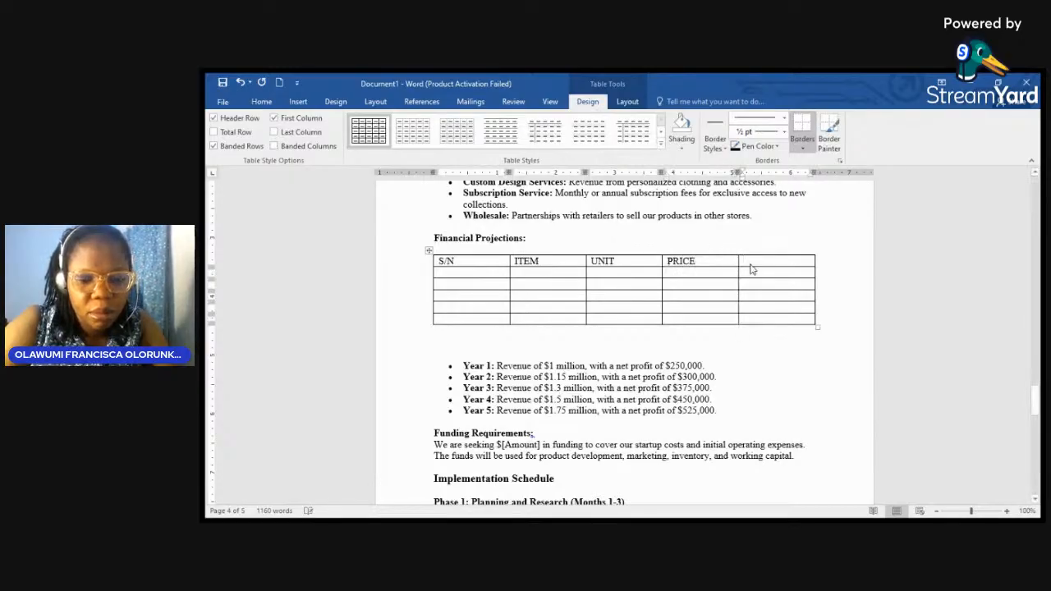
{"action": "type", "text": "TOTAL"}
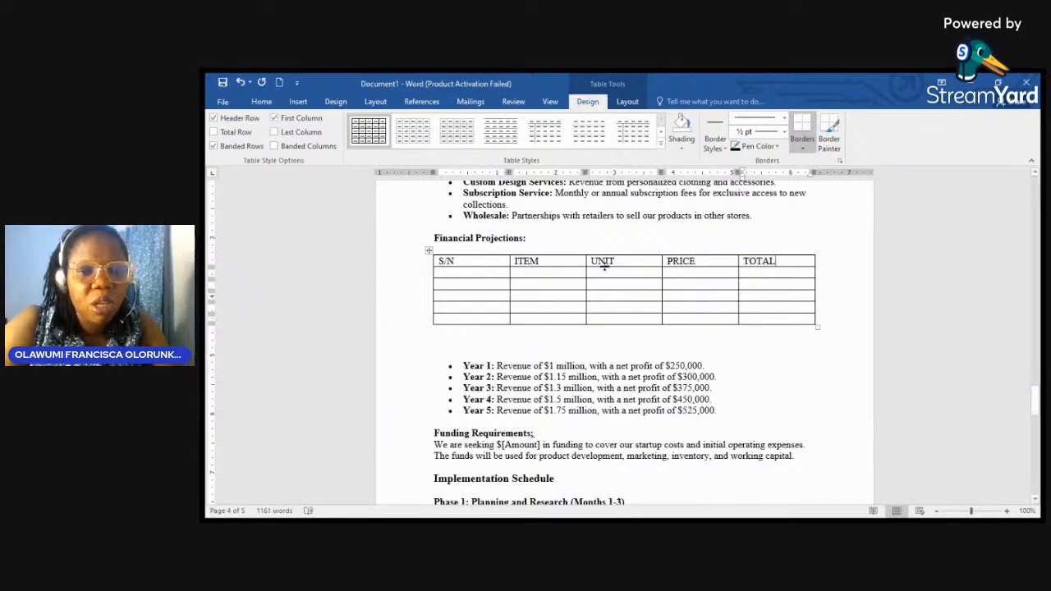
Step: Fill the first data row with Stylish gown, 500, 15,000 and 7,500,000, renaming PRICE to UNIT PRICE
{"action": "left_click", "coordinate": [538, 279]}
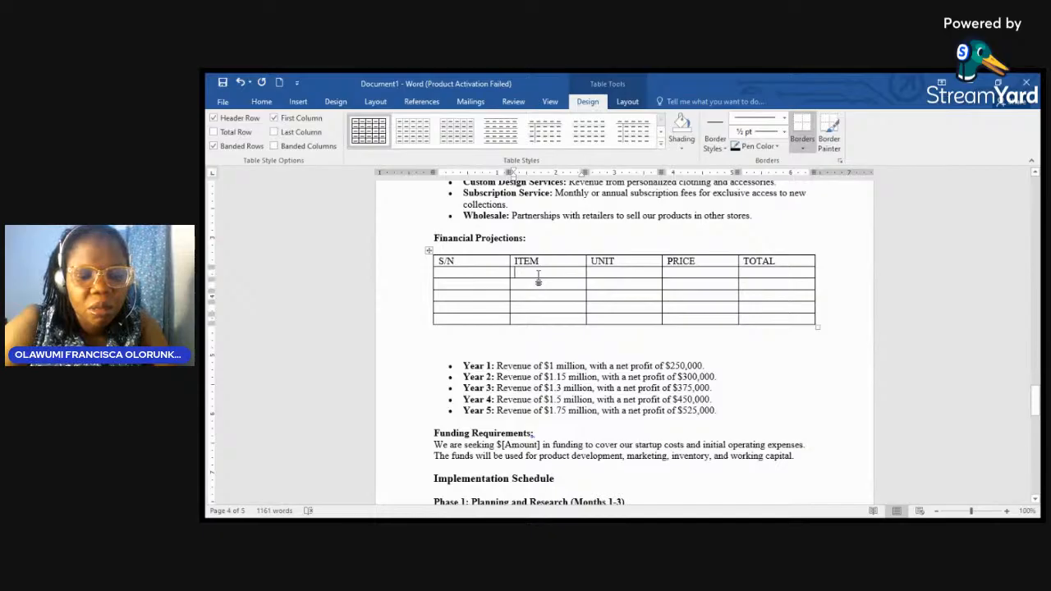
{"action": "type", "text": "S"}
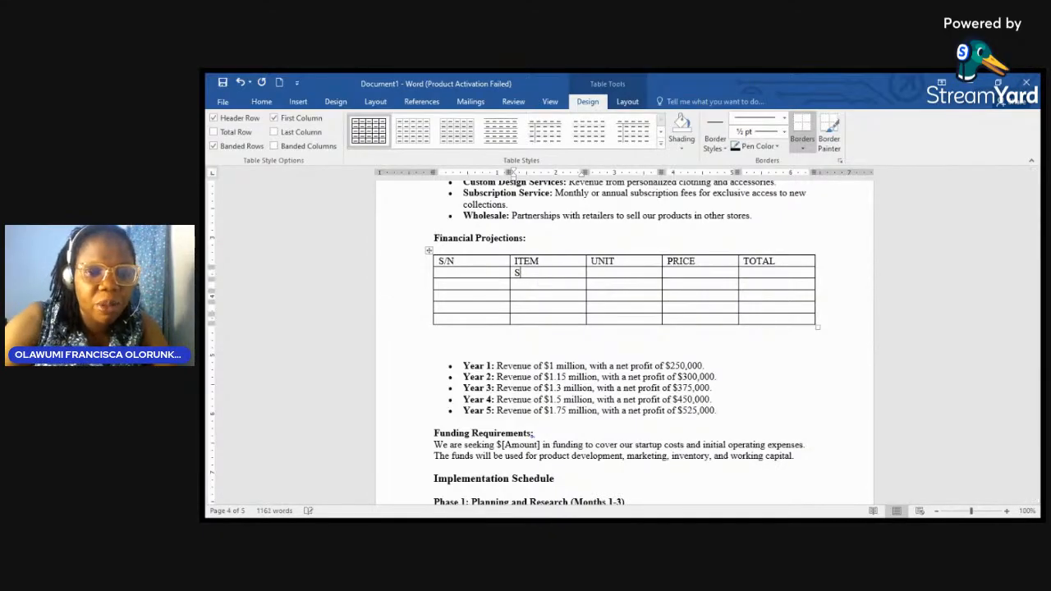
{"action": "type", "text": "tyli"}
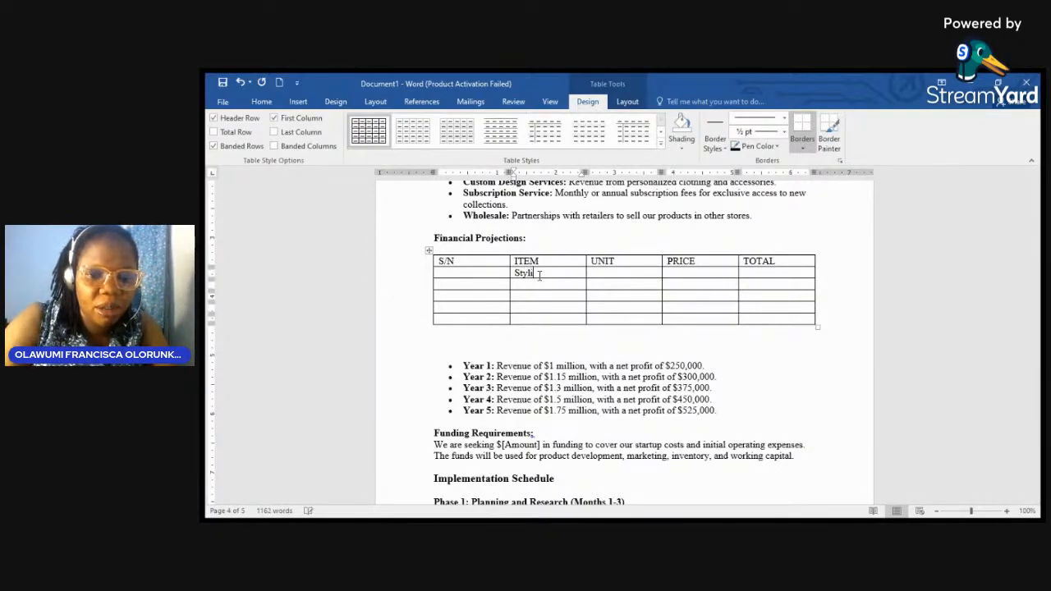
{"action": "type", "text": "sh"}
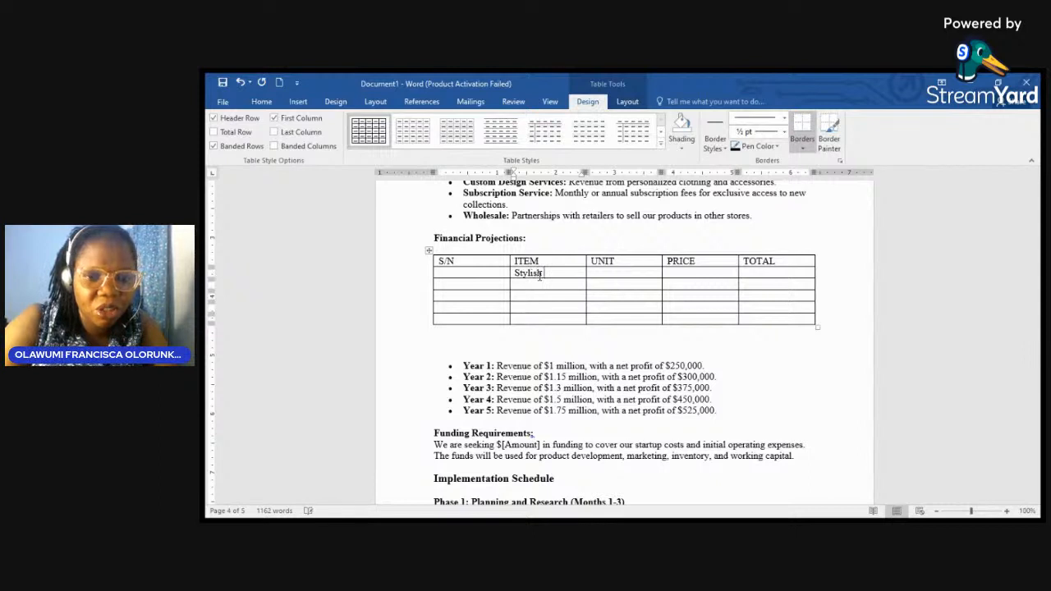
{"action": "type", "text": " gown"}
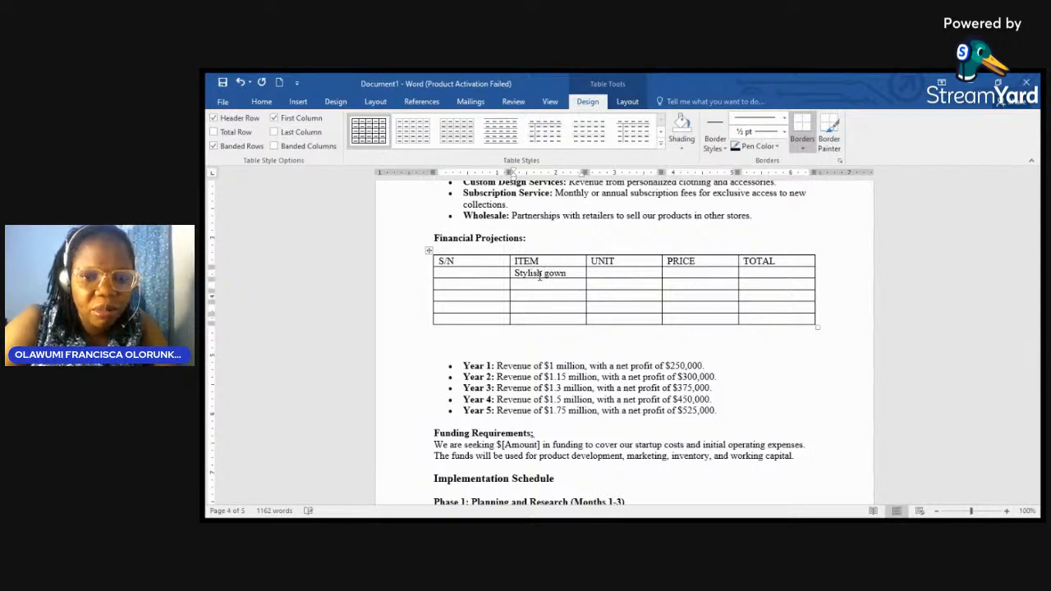
{"action": "left_click", "coordinate": [602, 274]}
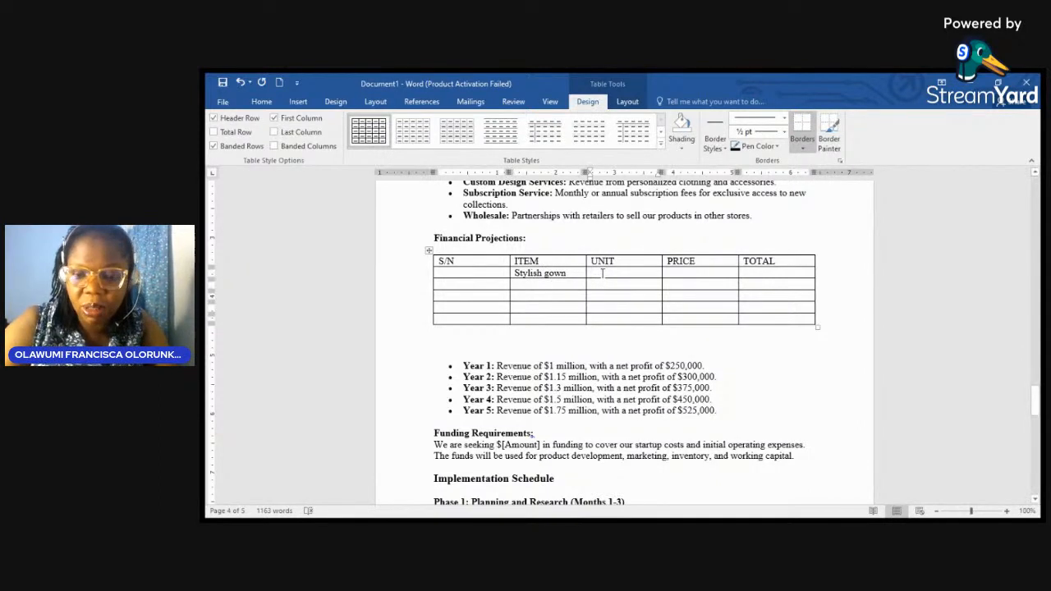
{"action": "type", "text": "500"}
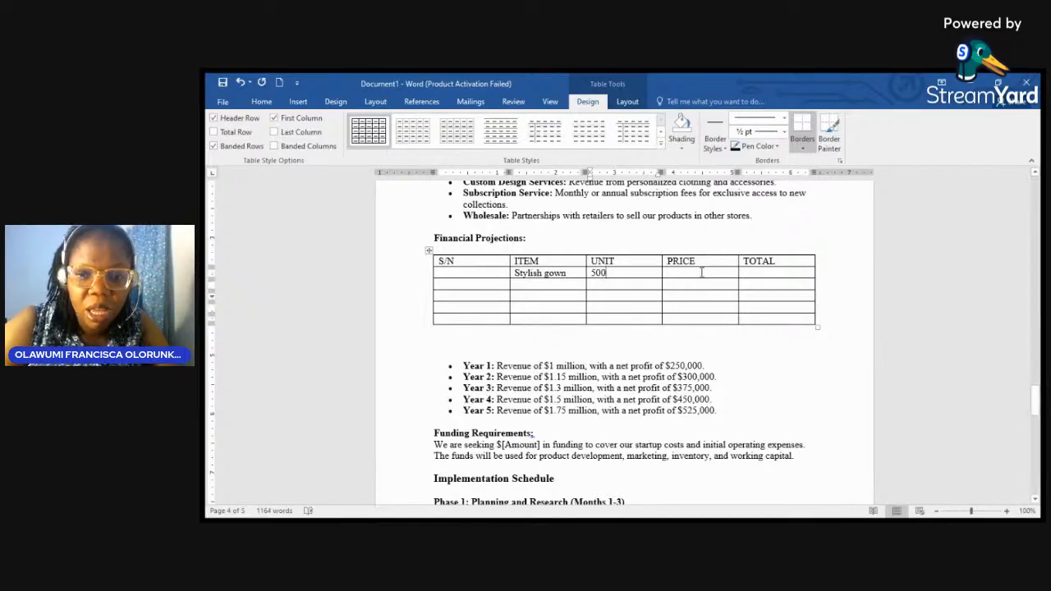
{"action": "left_click", "coordinate": [700, 276]}
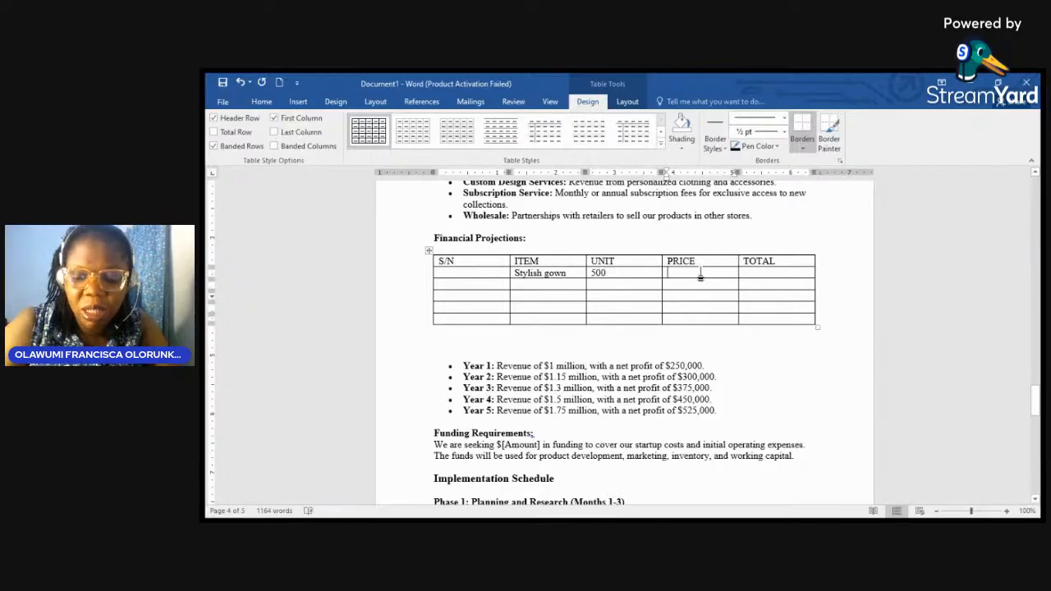
{"action": "type", "text": "800"}
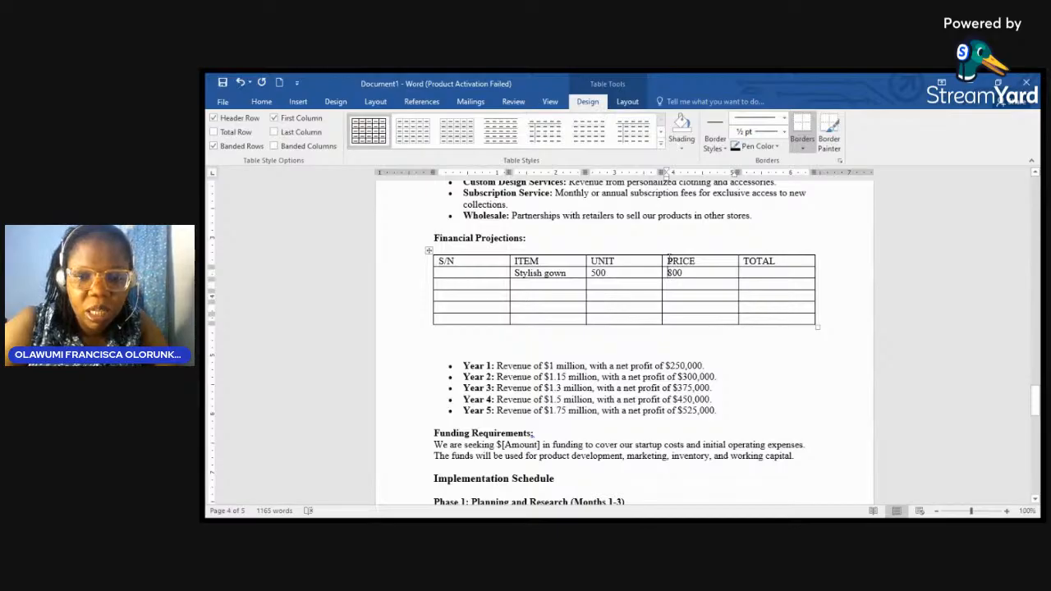
{"action": "type", "text": "UNIT"}
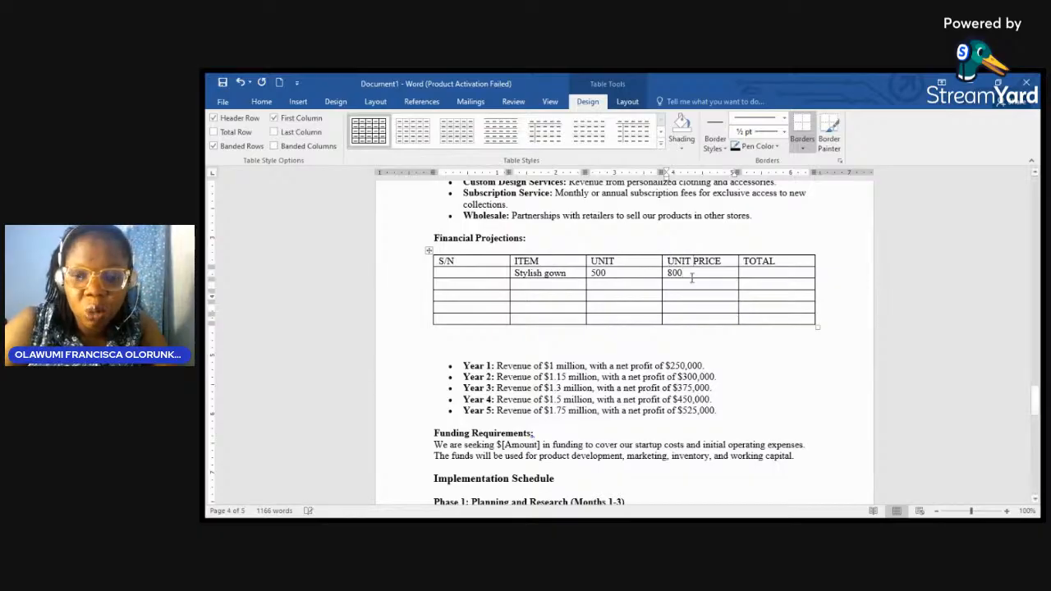
{"action": "left_click", "coordinate": [692, 278]}
{"action": "key", "text": "BackSpace"}
{"action": "key", "text": "BackSpace"}
{"action": "key", "text": "BackSpace"}
{"action": "type", "text": "15000"}
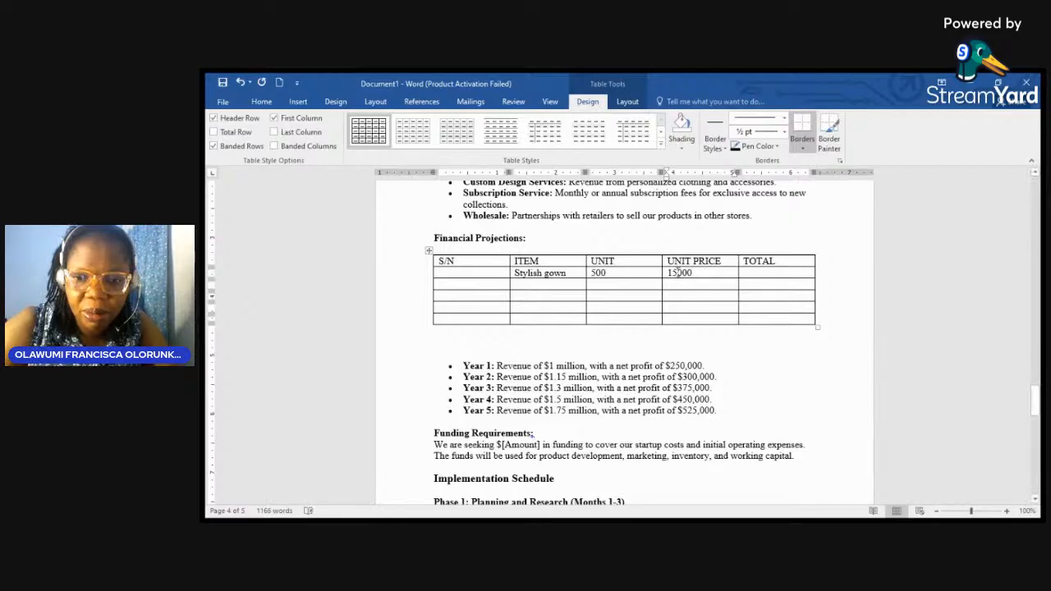
{"action": "left_click", "coordinate": [676, 274]}
{"action": "type", "text": ","}
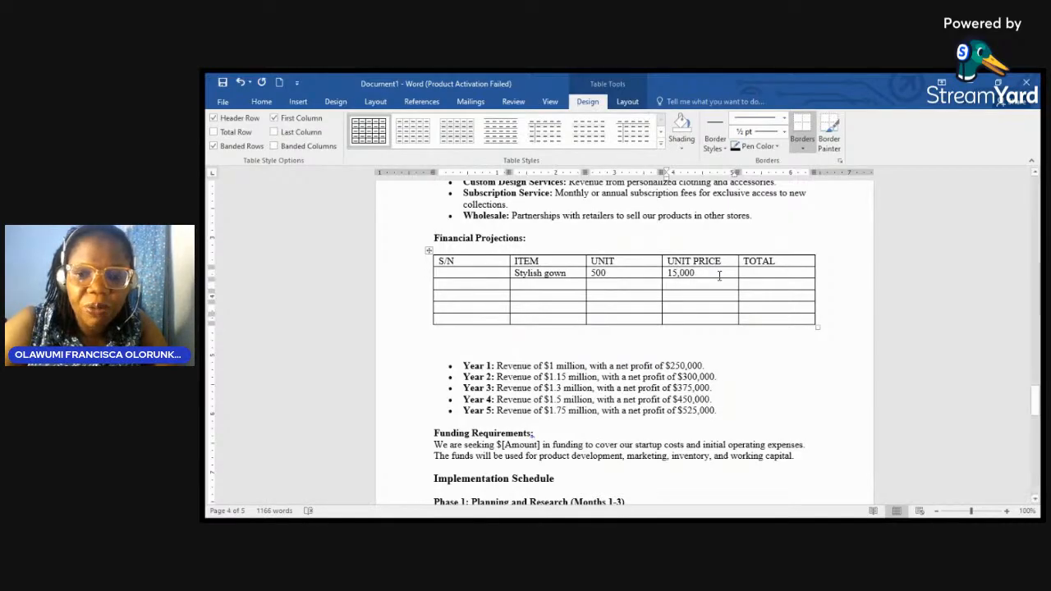
{"action": "left_click", "coordinate": [749, 275]}
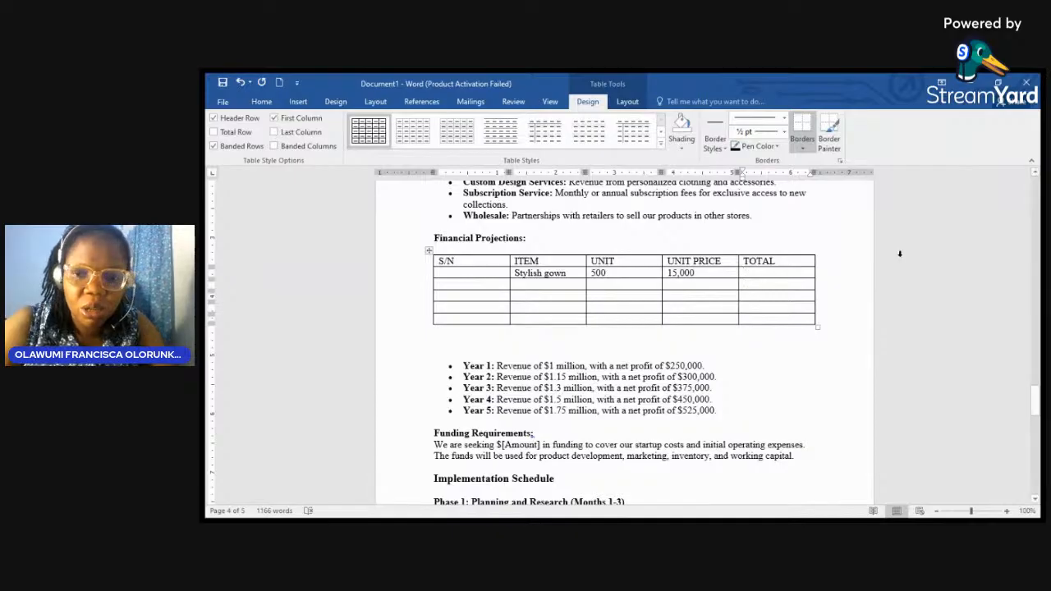
{"action": "type", "text": "7,"}
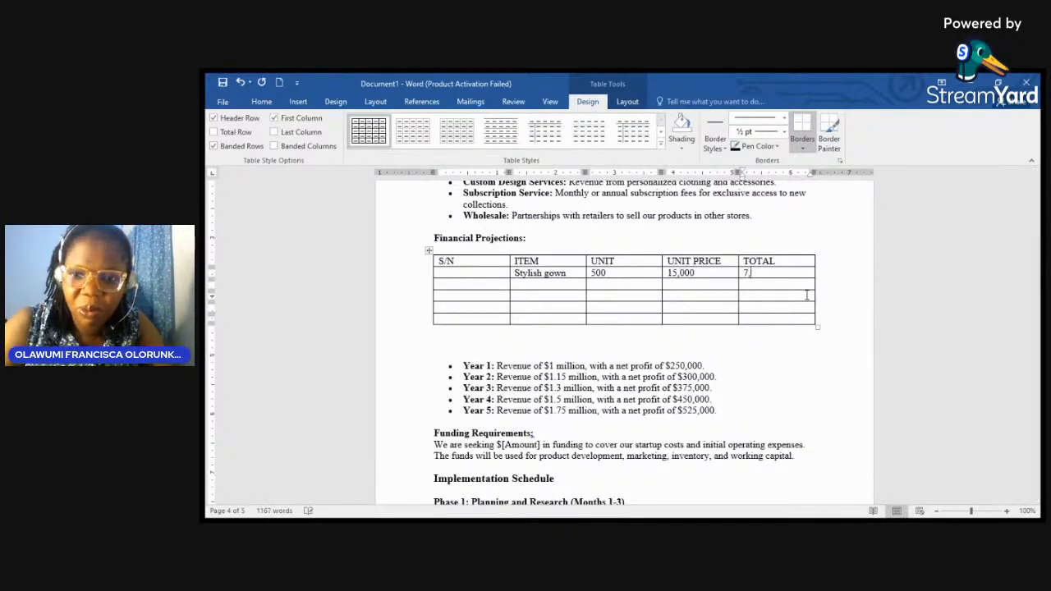
{"action": "type", "text": "500,"}
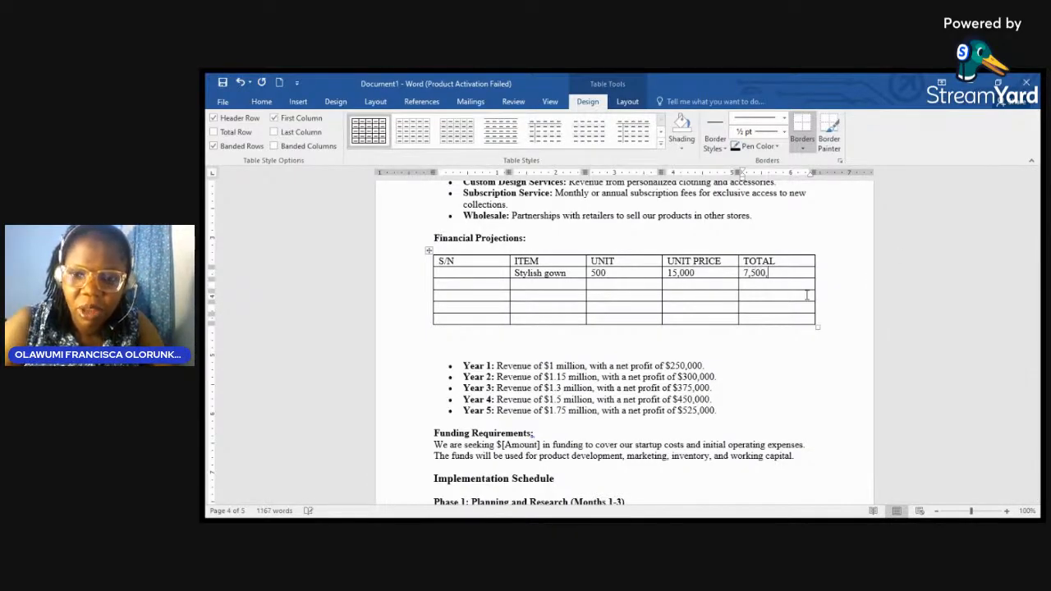
{"action": "type", "text": "000"}
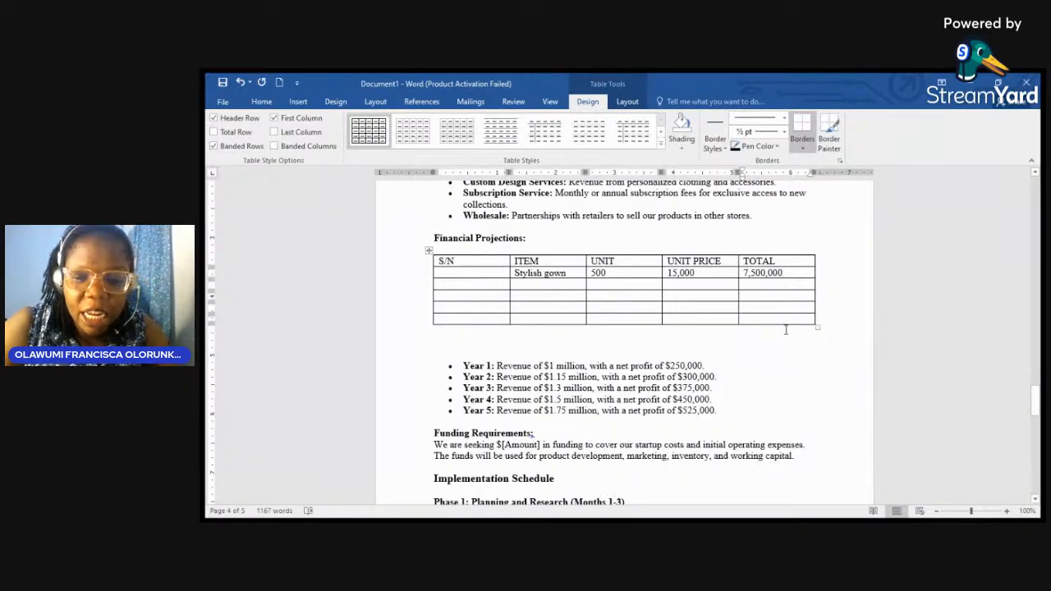
{"action": "left_click", "coordinate": [672, 320]}
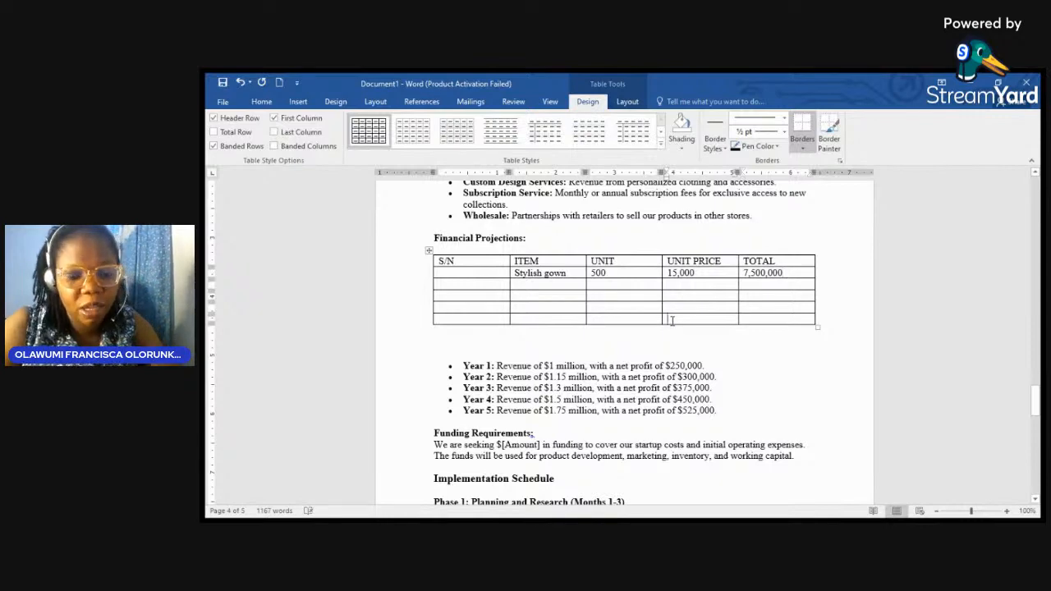
Step: Enter TOTAL in the last row's UNIT PRICE cell, then delete the Year 2 to Year 5 revenue bullets
{"action": "type", "text": "TOTAL"}
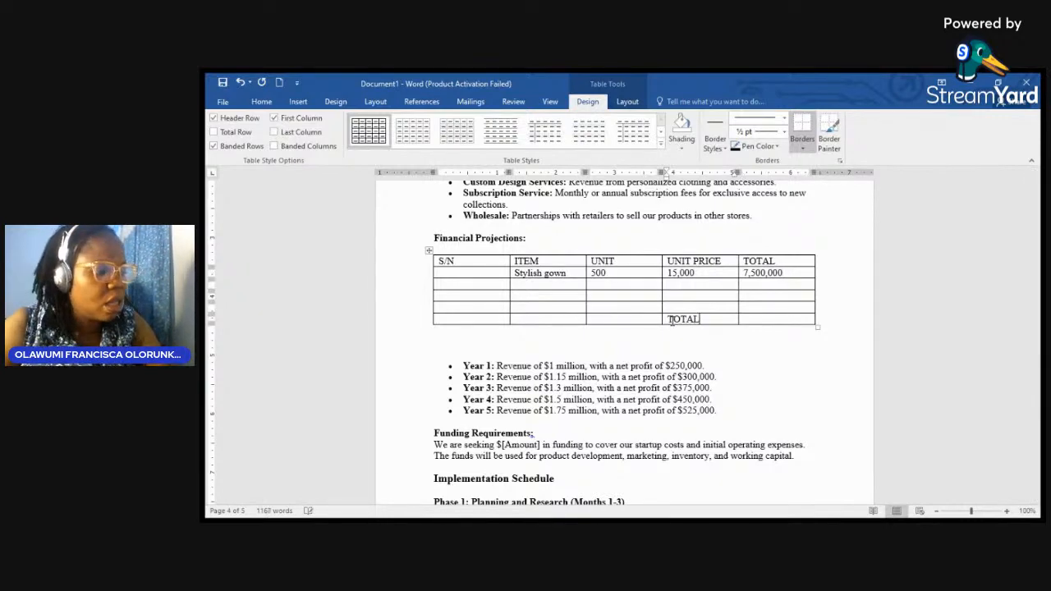
{"action": "scroll", "coordinate": [686, 317], "scroll_direction": "down", "scroll_amount": 3}
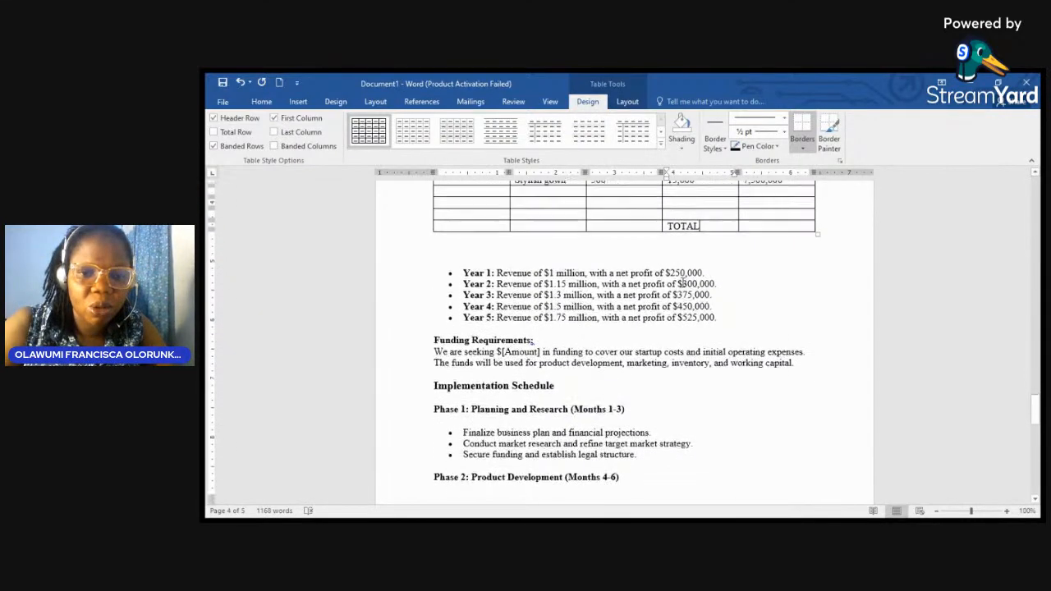
{"action": "left_click_drag", "start_coordinate": [723, 320], "coordinate": [443, 285]}
{"action": "key", "text": "BackSpace"}
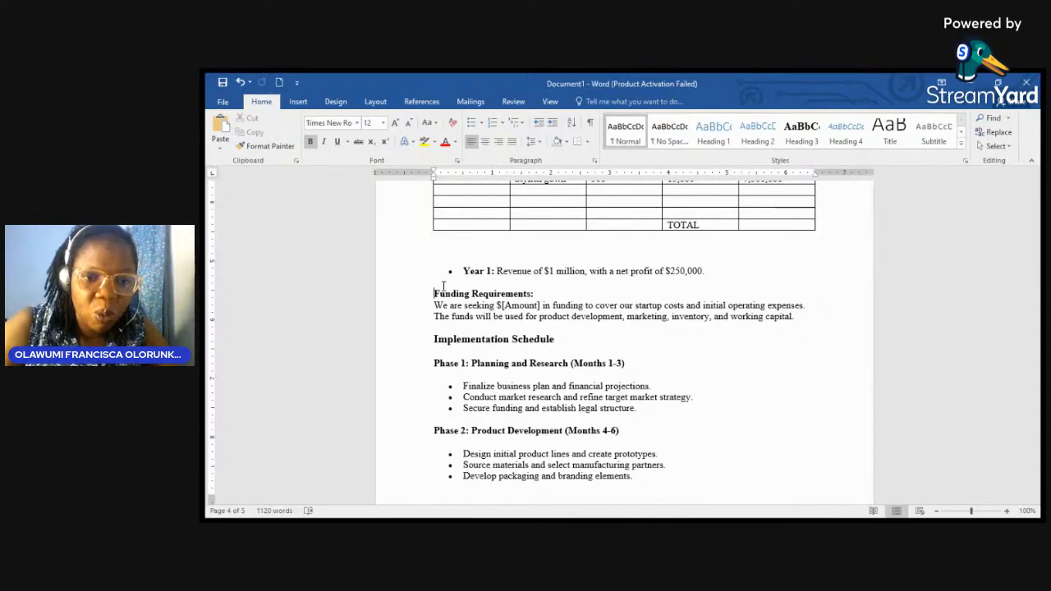
{"action": "scroll", "coordinate": [444, 286], "scroll_direction": "down", "scroll_amount": 1}
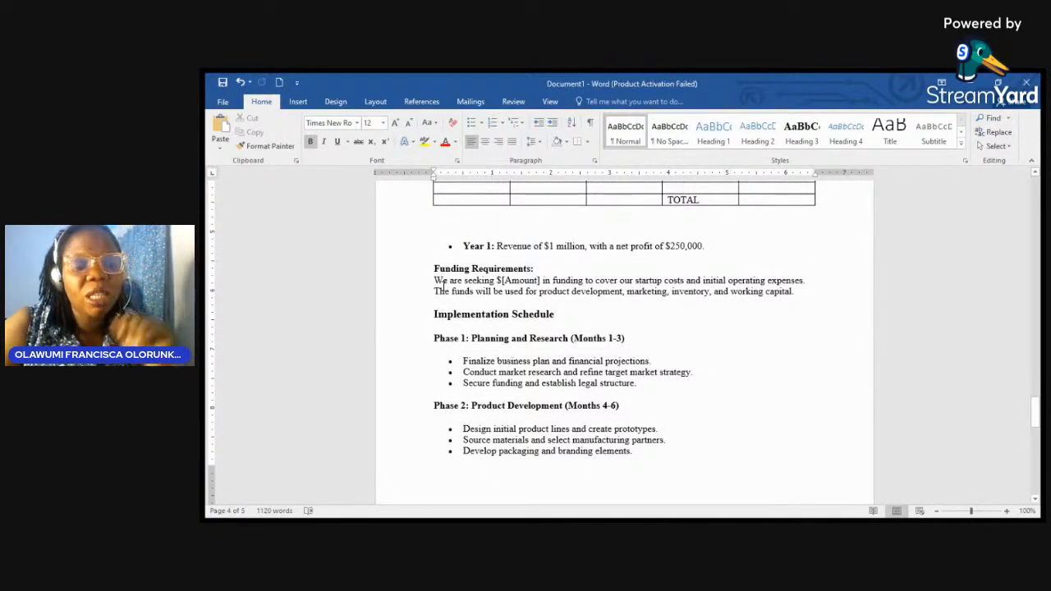
{"action": "scroll", "coordinate": [504, 238], "scroll_direction": "down", "scroll_amount": 2}
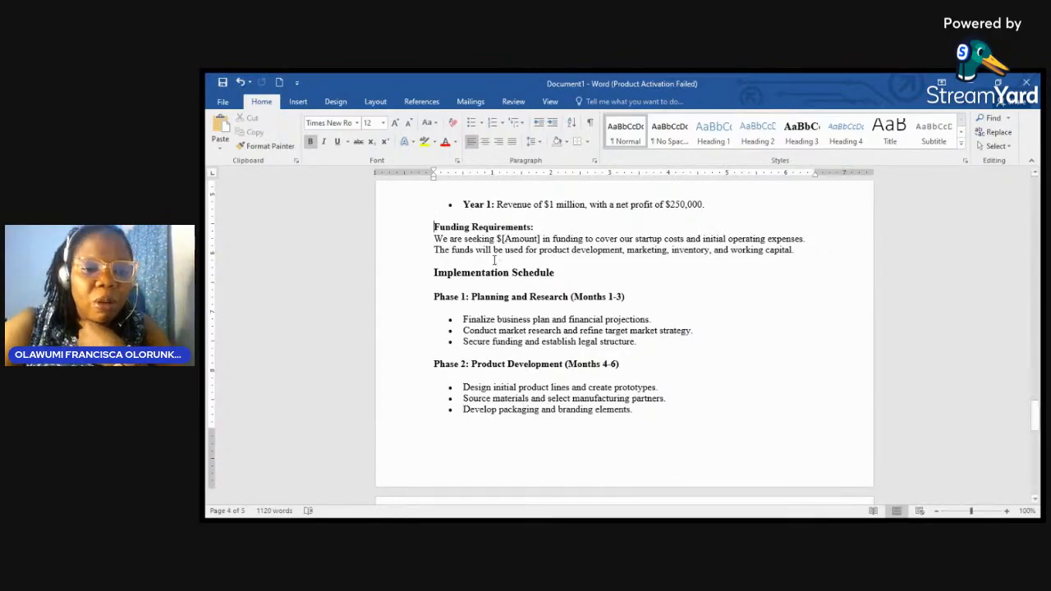
Step: Insert a blank line above the Phase 1 heading
{"action": "key", "text": "Up"}
{"action": "left_click", "coordinate": [434, 297]}
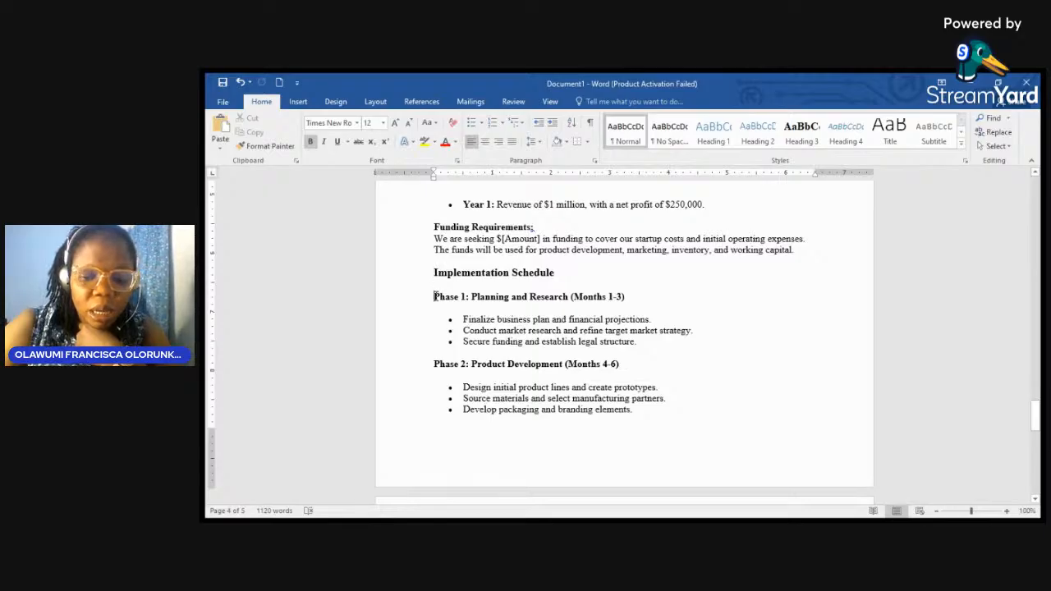
{"action": "key", "text": "Return"}
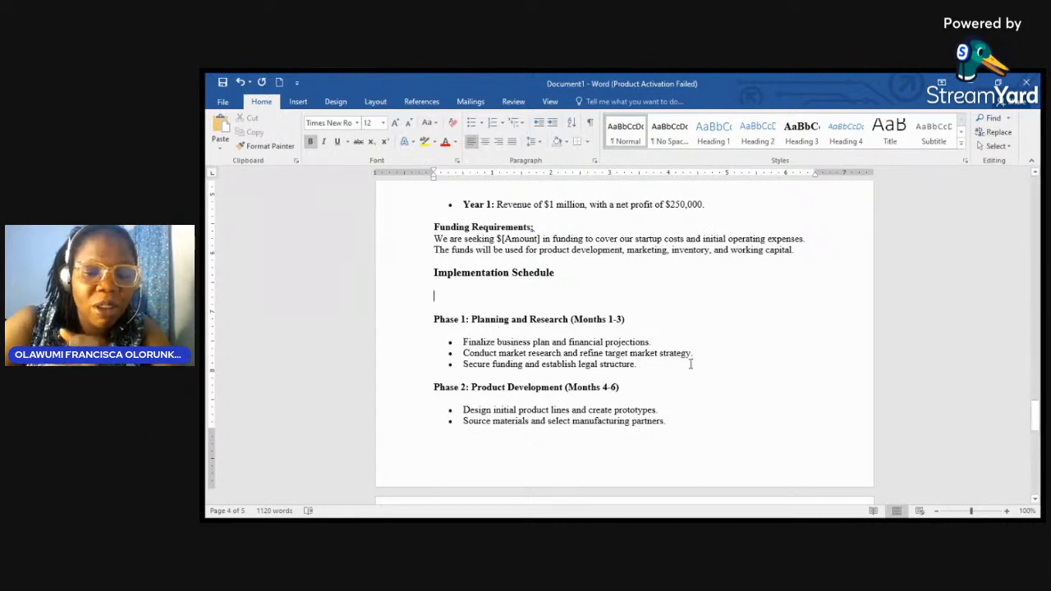
Step: Replace 'Months 1-3' in the Phase 1 heading with '(January – March 2025)'
{"action": "left_click", "coordinate": [622, 319]}
{"action": "key", "text": "BackSpace"}
{"action": "key", "text": "BackSpace"}
{"action": "key", "text": "BackSpace"}
{"action": "key", "text": "BackSpace"}
{"action": "key", "text": "BackSpace"}
{"action": "key", "text": "BackSpace"}
{"action": "key", "text": "BackSpace"}
{"action": "key", "text": "BackSpace"}
{"action": "key", "text": "BackSpace"}
{"action": "key", "text": "BackSpace"}
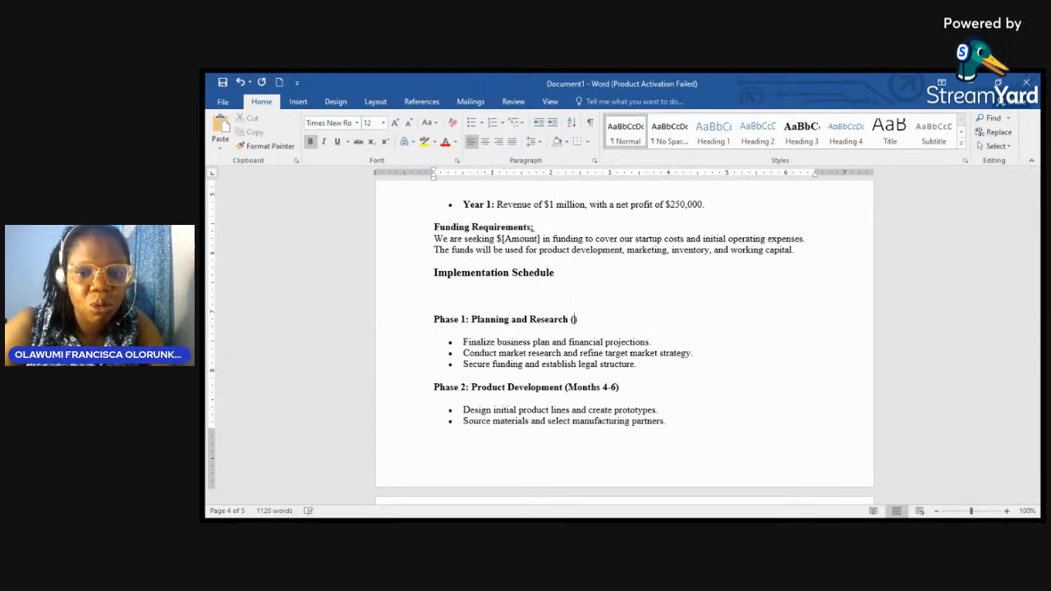
{"action": "key", "text": "BackSpace"}
{"action": "type", "text": "*"}
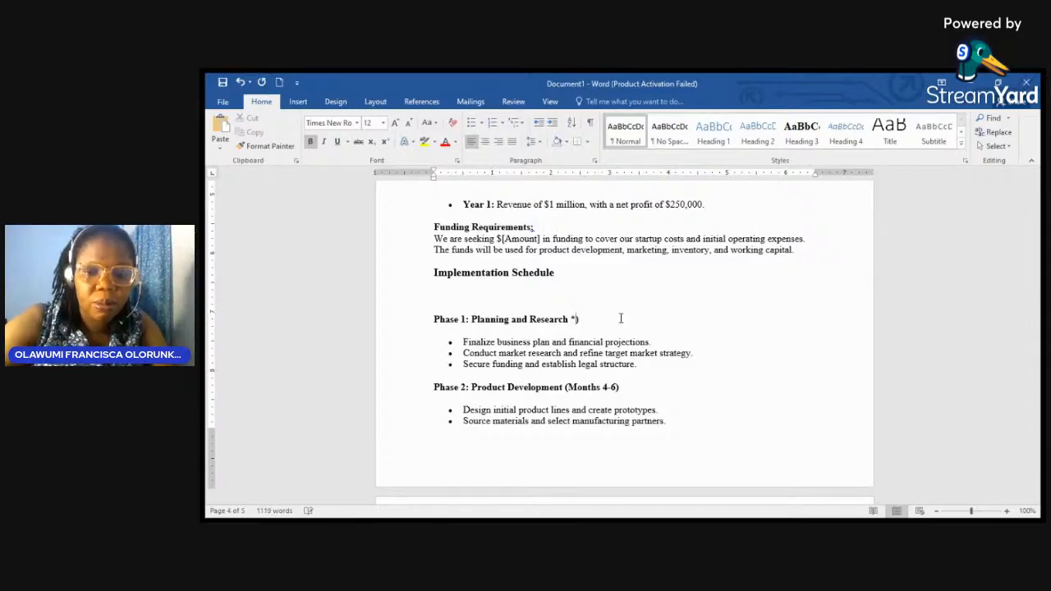
{"action": "key", "text": "BackSpace"}
{"action": "type", "text": "("}
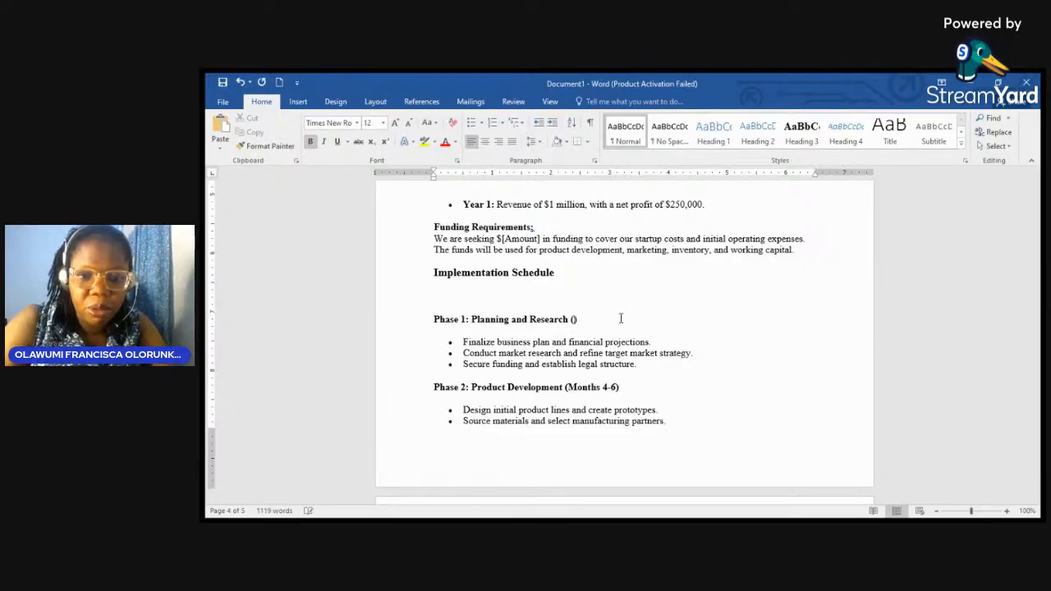
{"action": "type", "text": "January "}
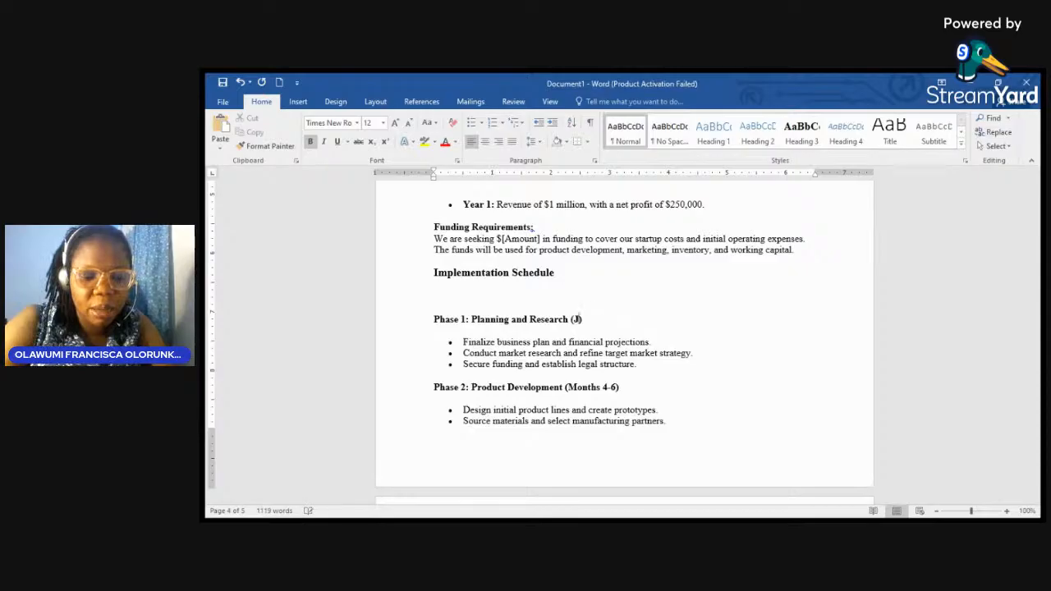
{"action": "type", "text": "- Decem"}
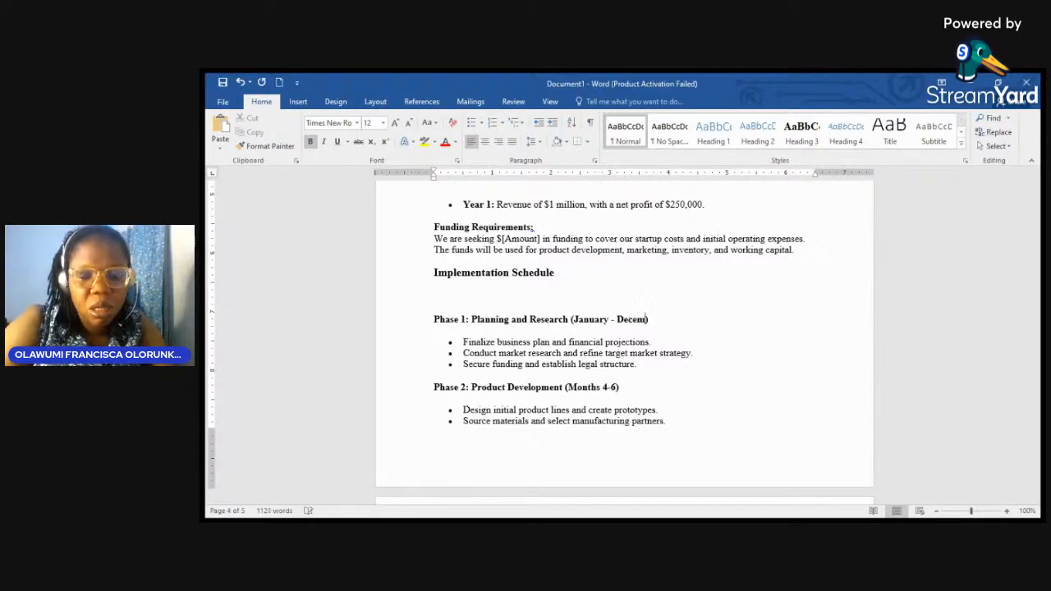
{"action": "type", "text": "ber"}
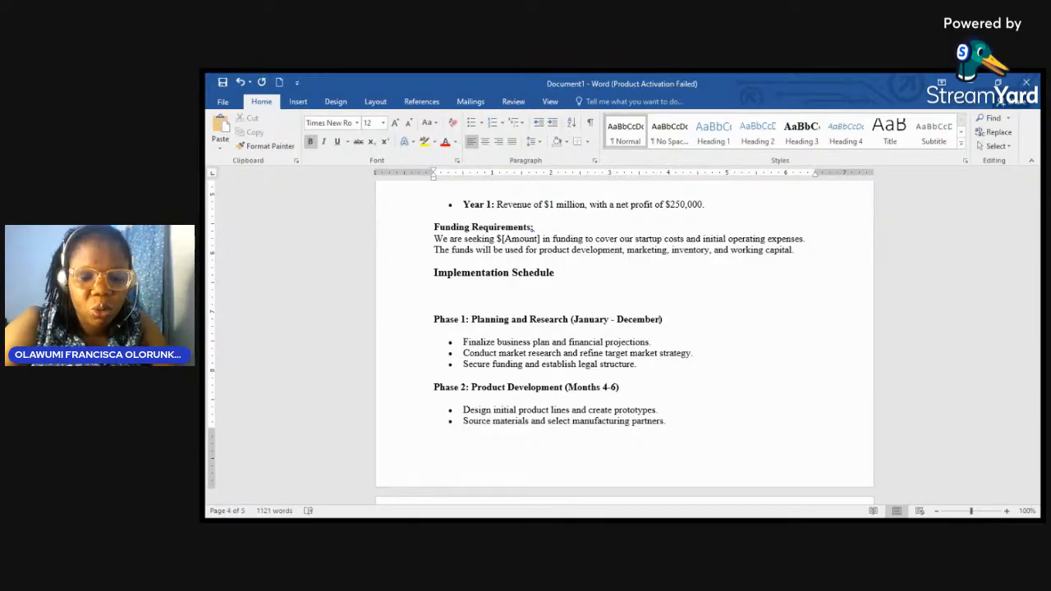
{"action": "type", "text": " 2025"}
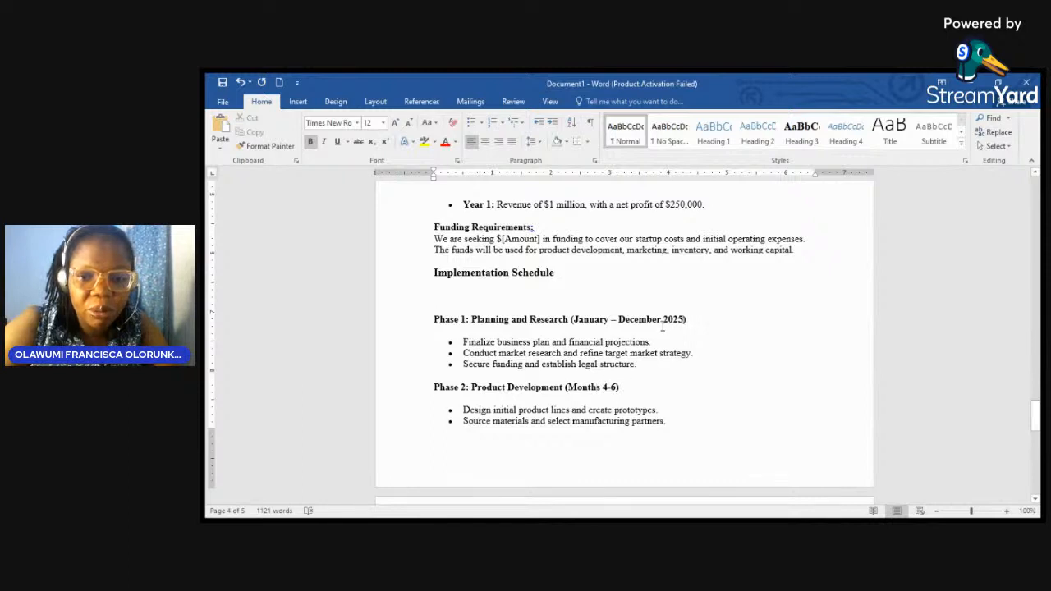
{"action": "key", "text": "BackSpace"}
{"action": "key", "text": "BackSpace"}
{"action": "key", "text": "BackSpace"}
{"action": "key", "text": "BackSpace"}
{"action": "key", "text": "BackSpace"}
{"action": "key", "text": "BackSpace"}
{"action": "key", "text": "BackSpace"}
{"action": "key", "text": "BackSpace"}
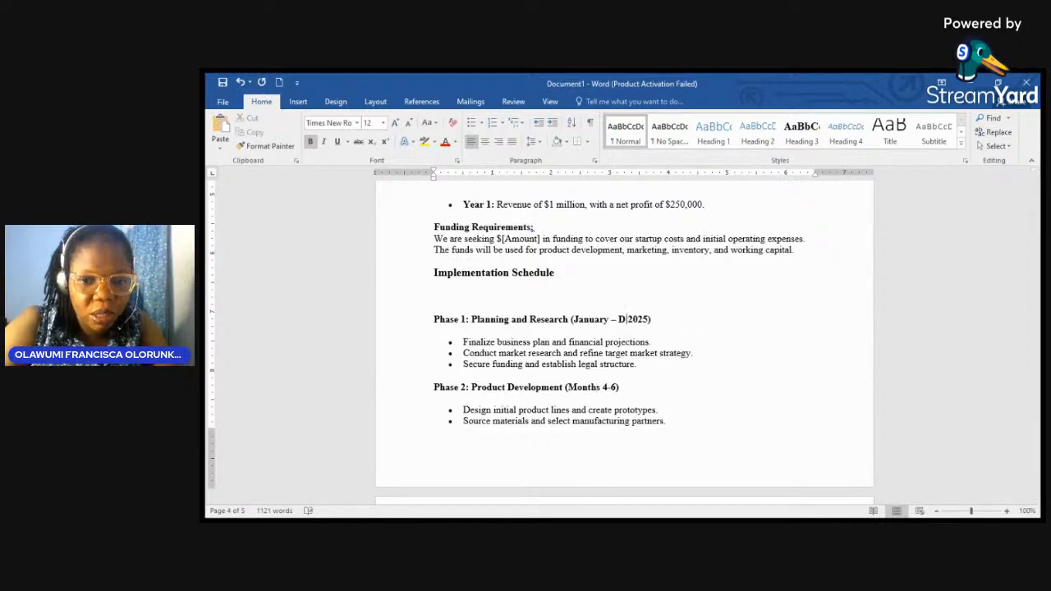
{"action": "type", "text": "March"}
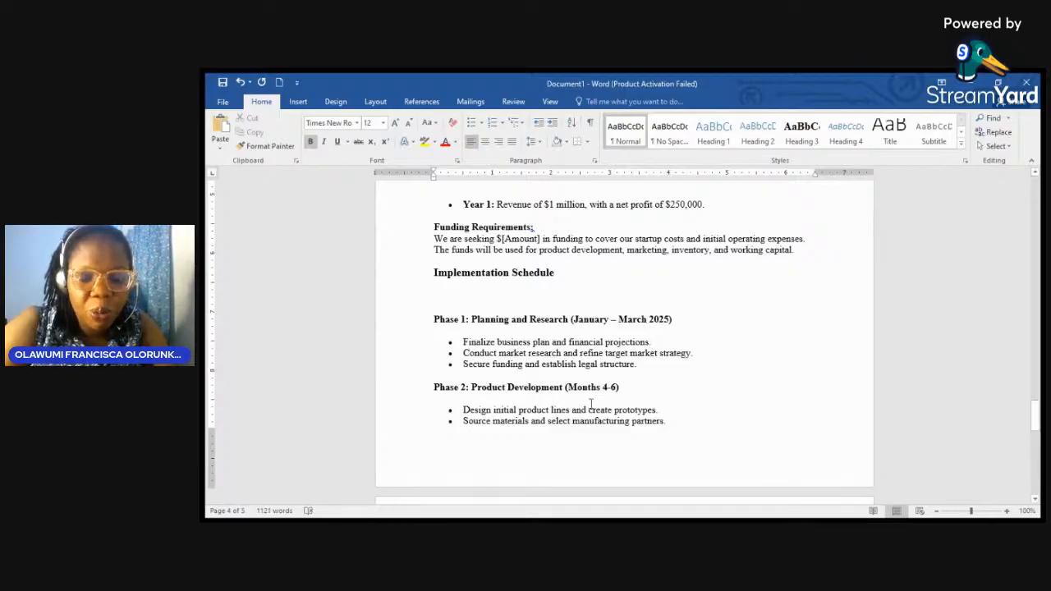
Step: Return to the top of the document and insert a blank line before the Executive Summary heading
{"action": "scroll", "coordinate": [622, 397], "scroll_direction": "down", "scroll_amount": 7}
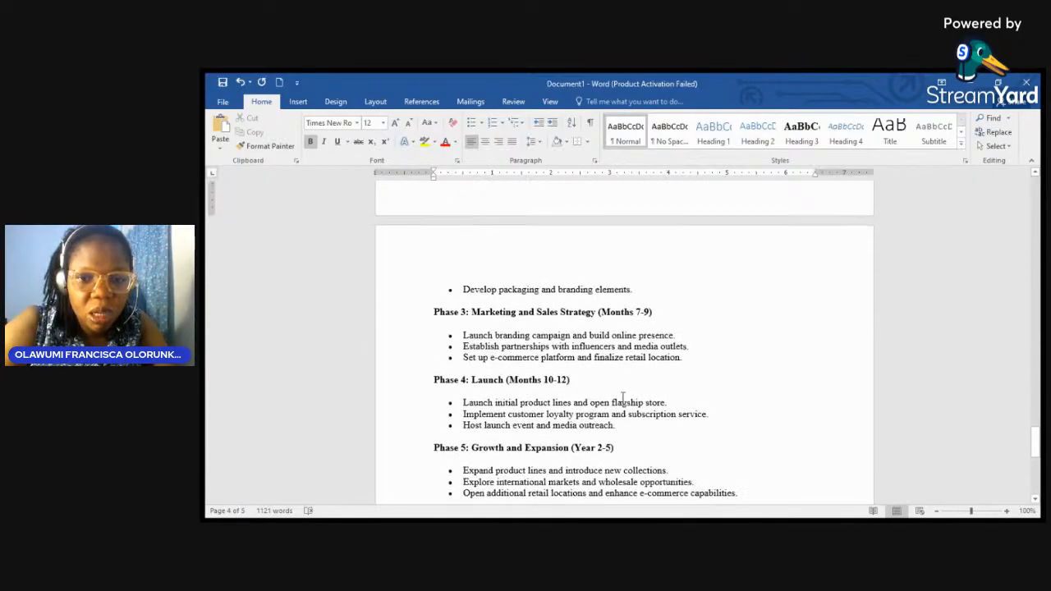
{"action": "scroll", "coordinate": [623, 397], "scroll_direction": "down", "scroll_amount": 7}
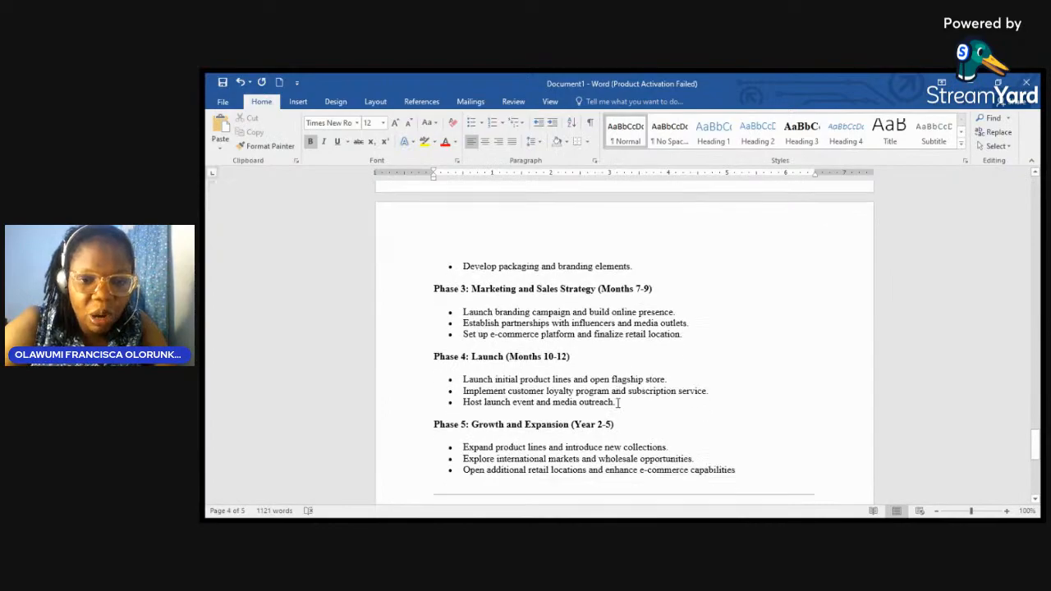
{"action": "scroll", "coordinate": [617, 402], "scroll_direction": "down", "scroll_amount": 2}
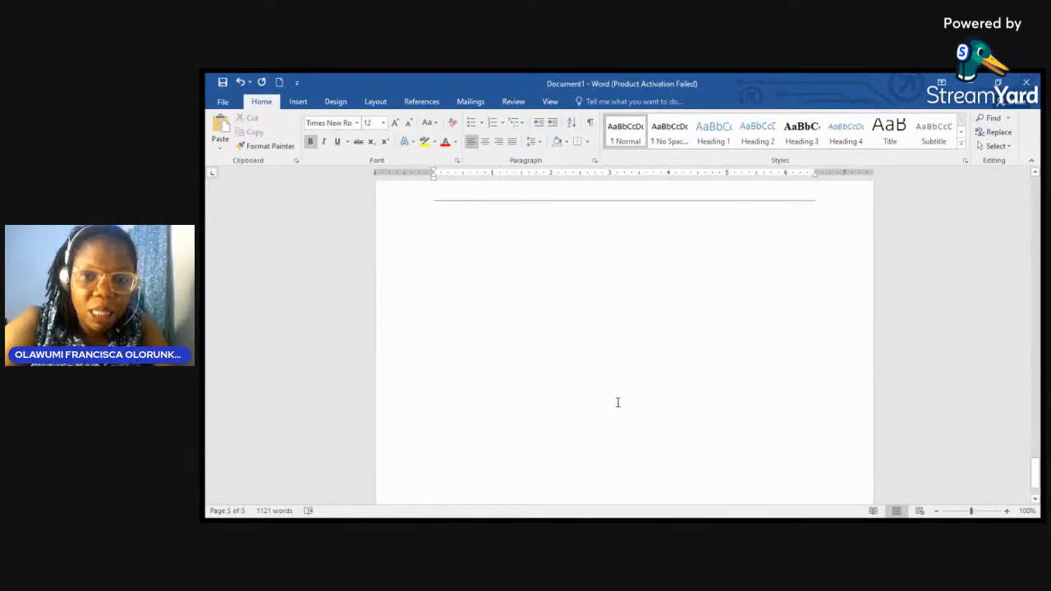
{"action": "scroll", "coordinate": [617, 402], "scroll_direction": "up", "scroll_amount": 9}
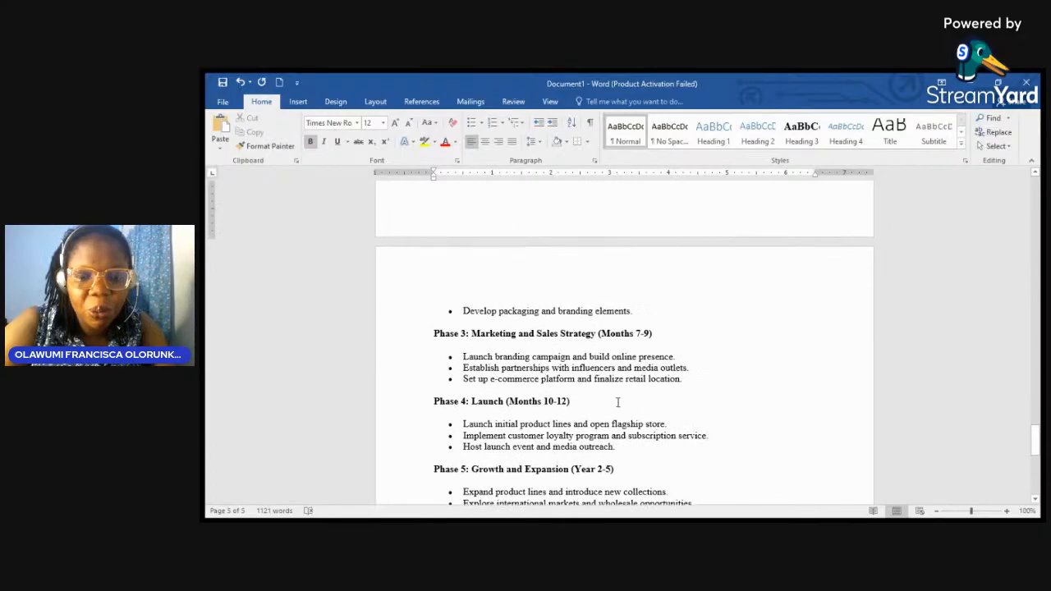
{"action": "scroll", "coordinate": [618, 402], "scroll_direction": "up", "scroll_amount": 8}
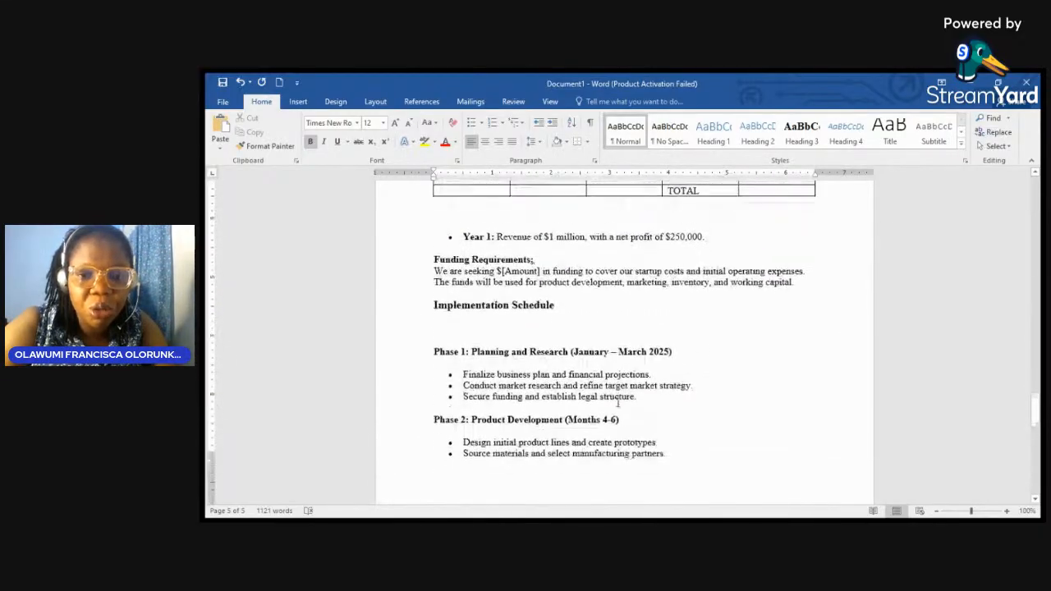
{"action": "scroll", "coordinate": [617, 402], "scroll_direction": "up", "scroll_amount": 2}
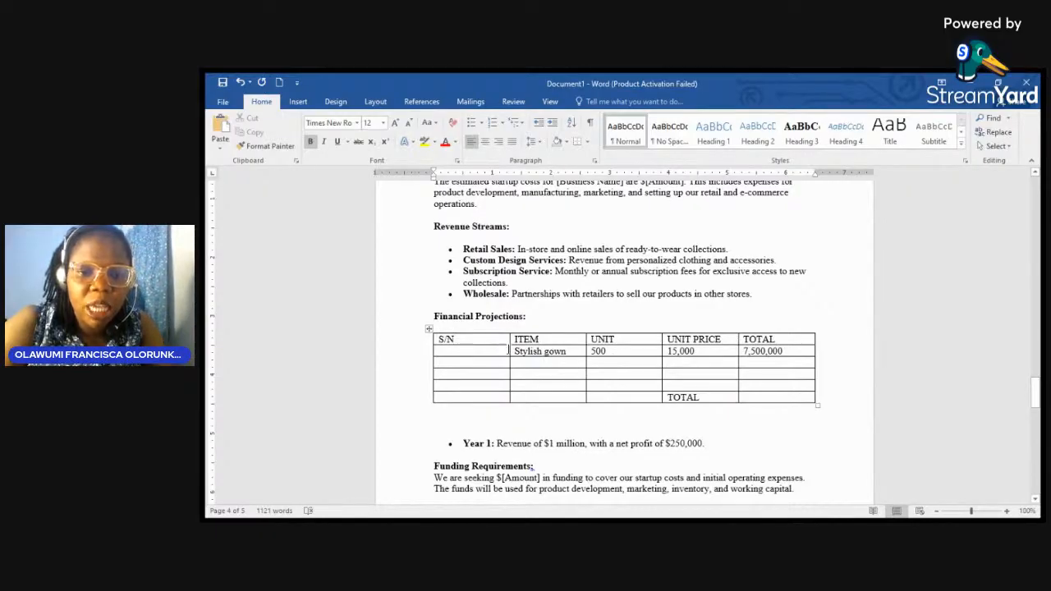
{"action": "scroll", "coordinate": [558, 361], "scroll_direction": "down", "scroll_amount": 2}
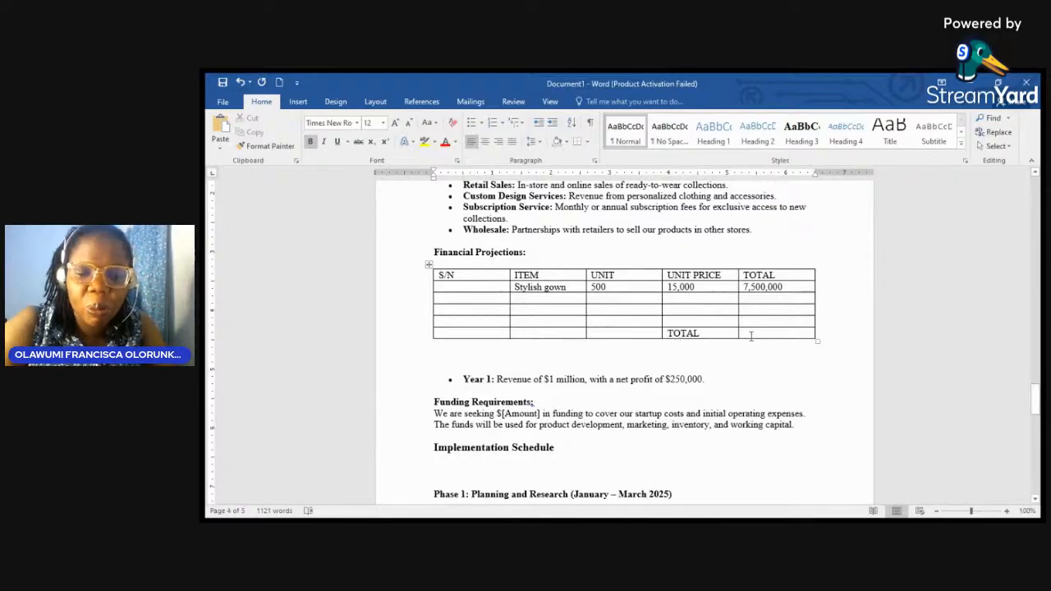
{"action": "scroll", "coordinate": [643, 379], "scroll_direction": "up", "scroll_amount": 3}
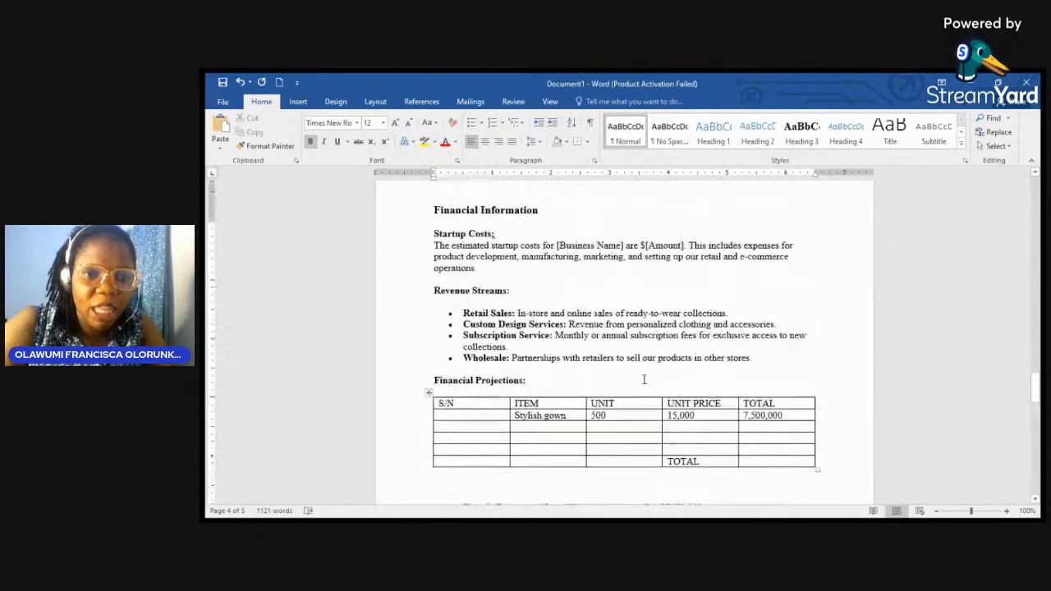
{"action": "scroll", "coordinate": [644, 380], "scroll_direction": "up", "scroll_amount": 20}
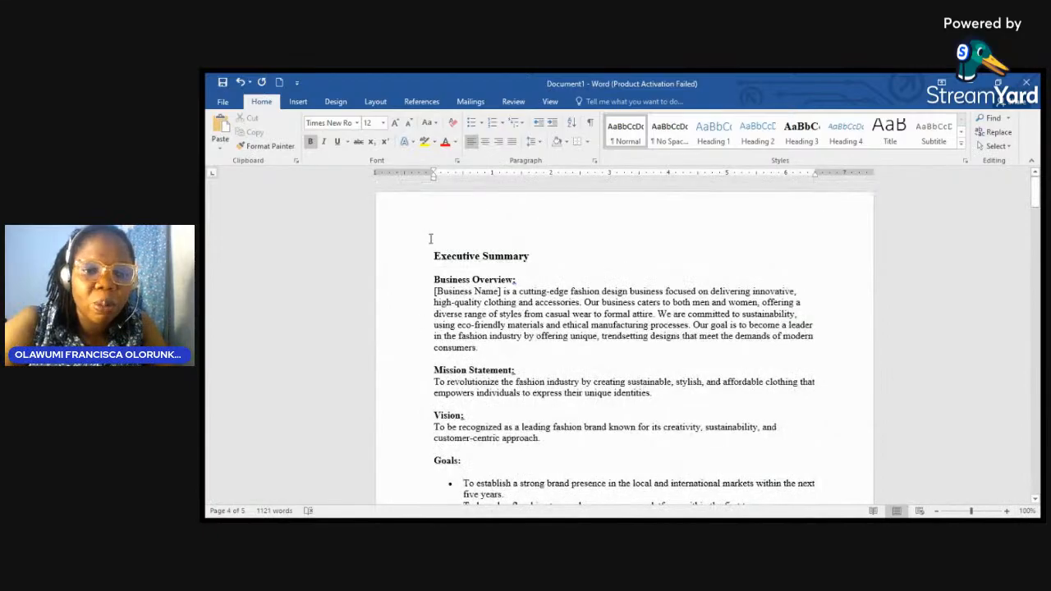
{"action": "left_click", "coordinate": [435, 256]}
{"action": "key", "text": "Return"}
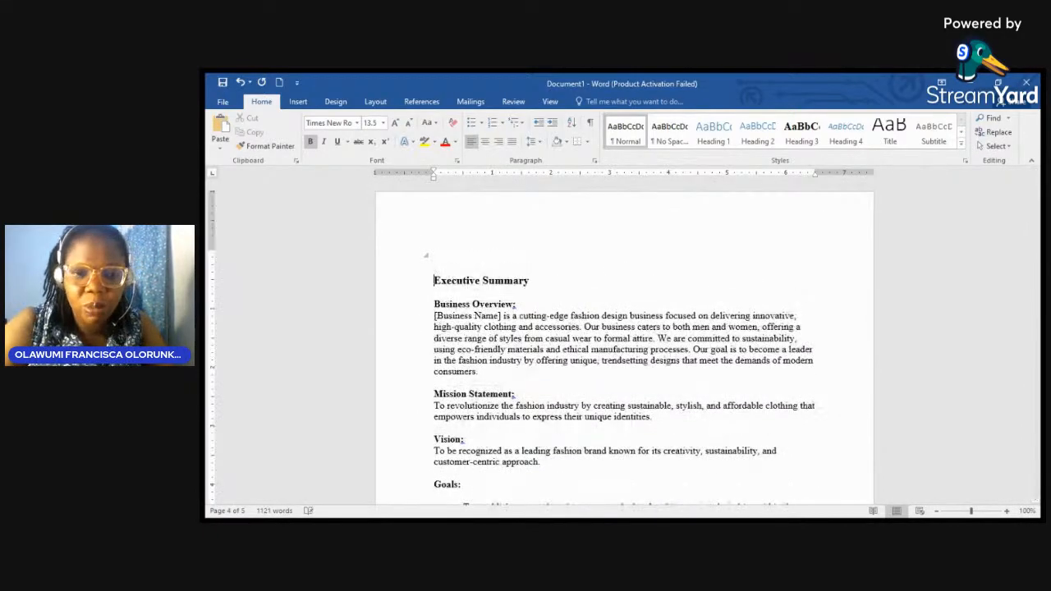
Step: Type a TABLE OF CONTENTS heading with an 'Executive summary' entry on the line below
{"action": "type", "text": "A"}
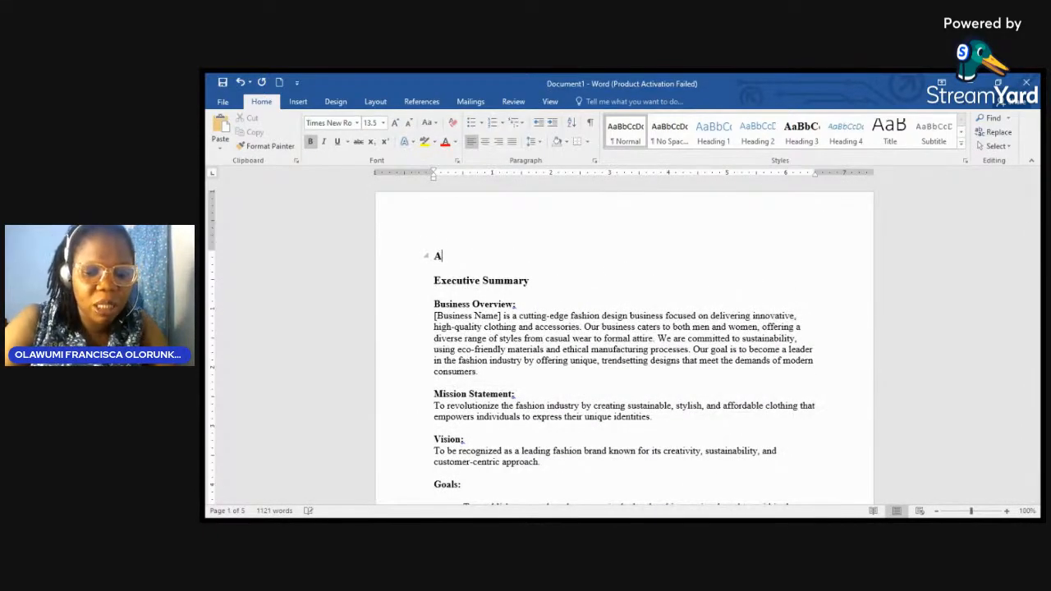
{"action": "key", "text": "BackSpace"}
{"action": "type", "text": "TABLE O"}
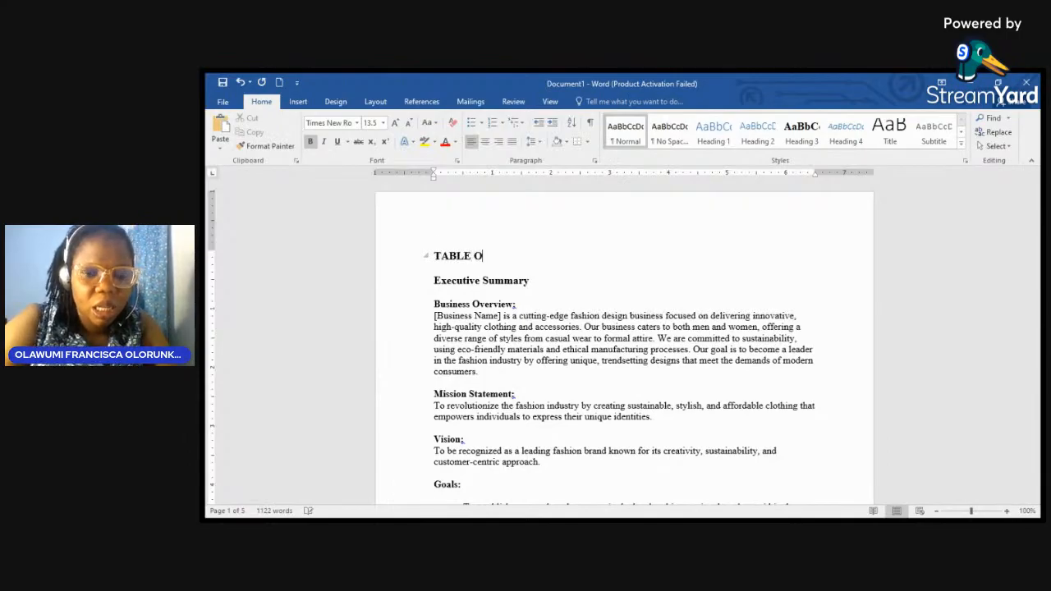
{"action": "type", "text": "F CONTENTS"}
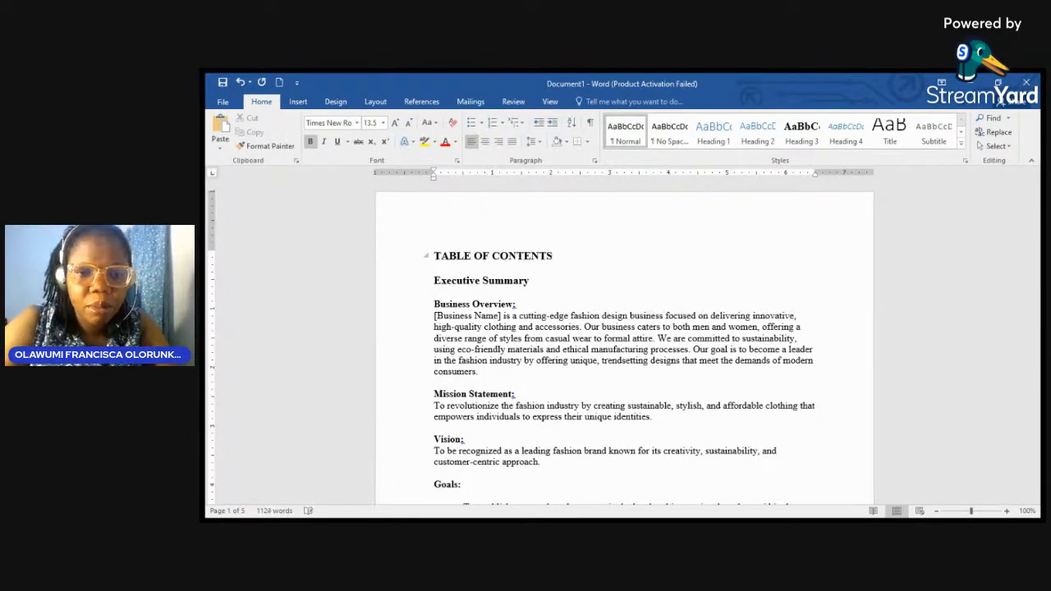
{"action": "key", "text": "Return"}
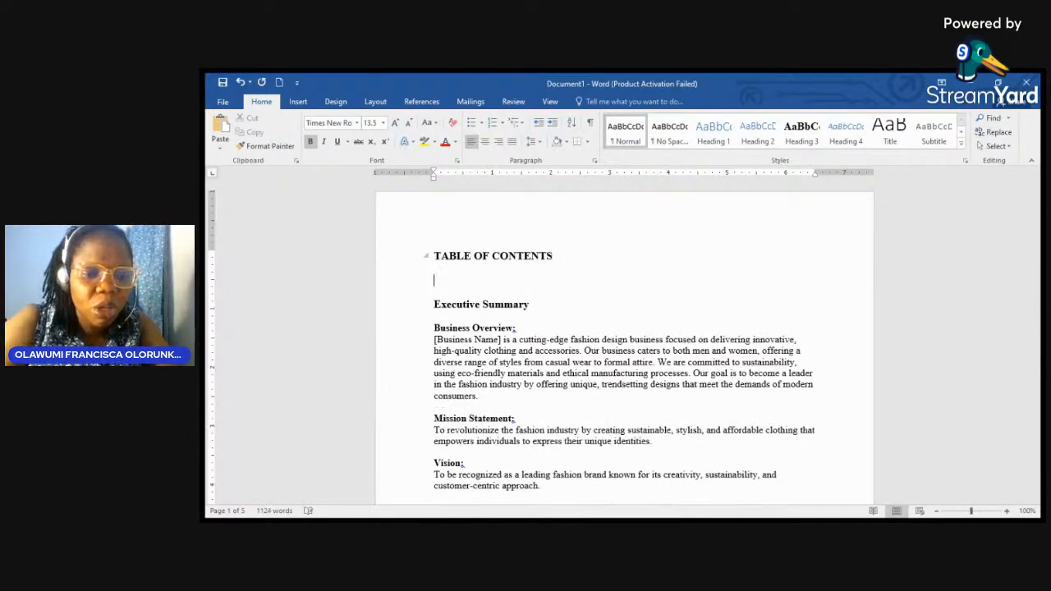
{"action": "type", "text": "E"}
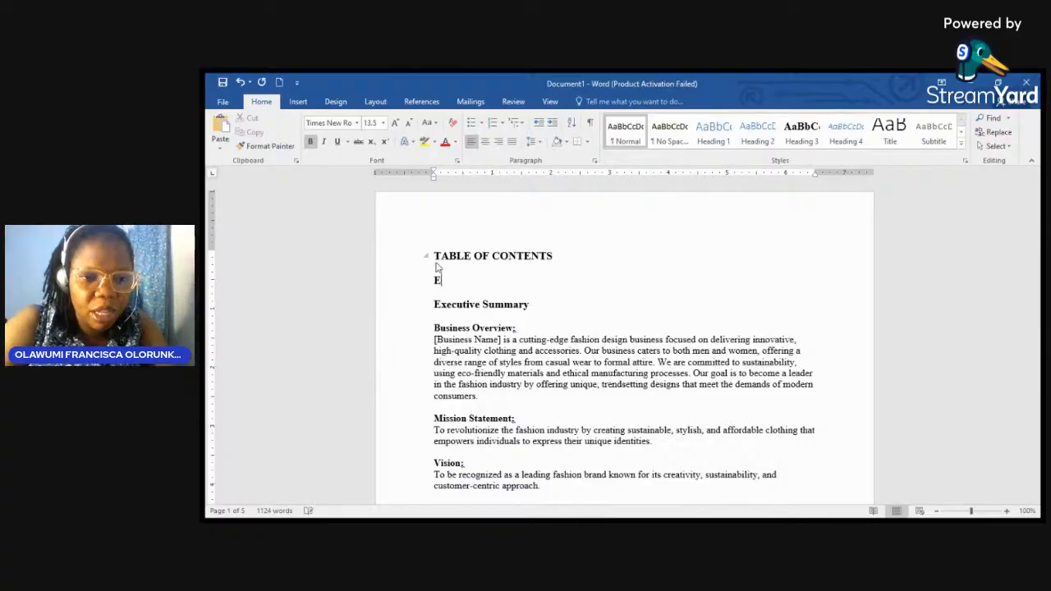
{"action": "type", "text": "xecutive s"}
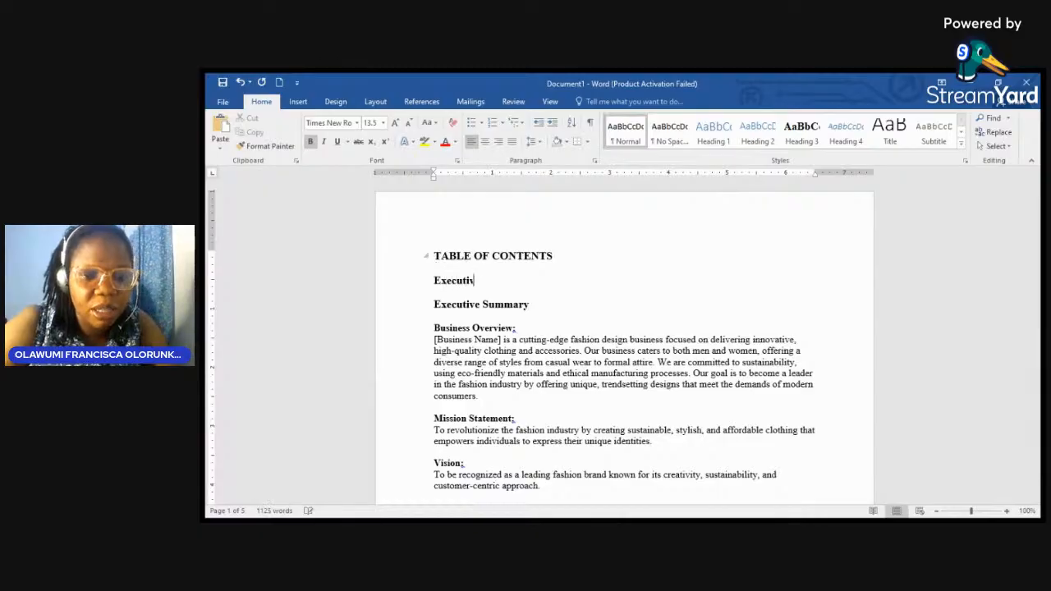
{"action": "type", "text": "mmary"}
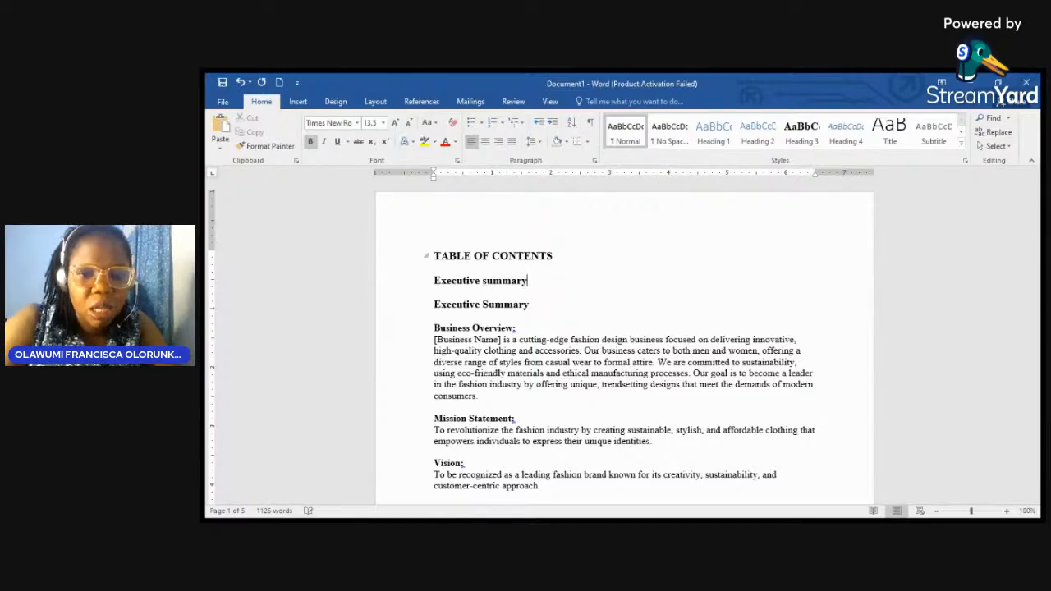
{"action": "key", "text": "Return"}
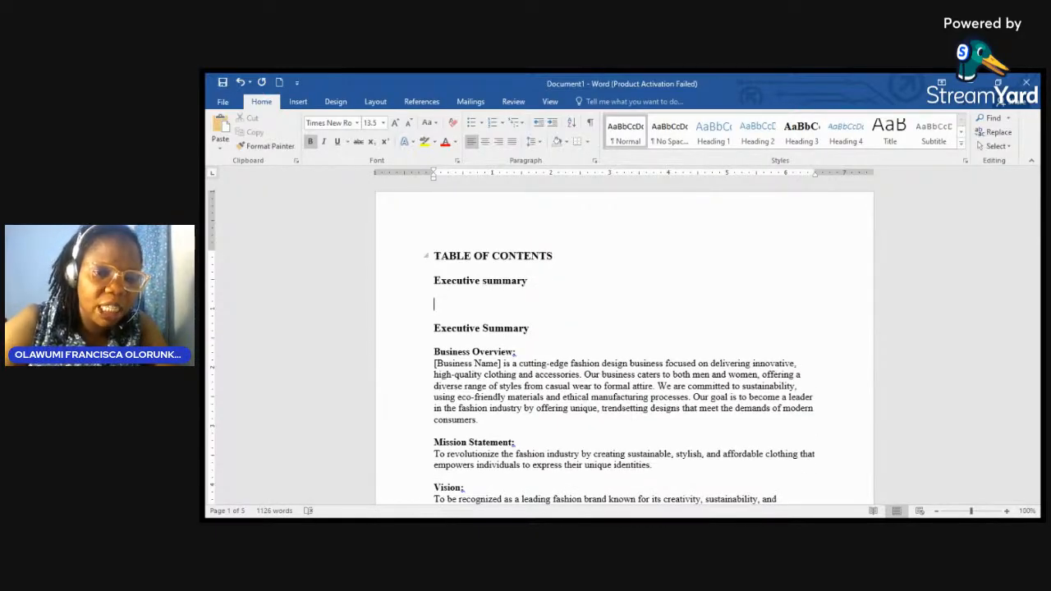
{"action": "scroll", "coordinate": [437, 274], "scroll_direction": "down", "scroll_amount": 6}
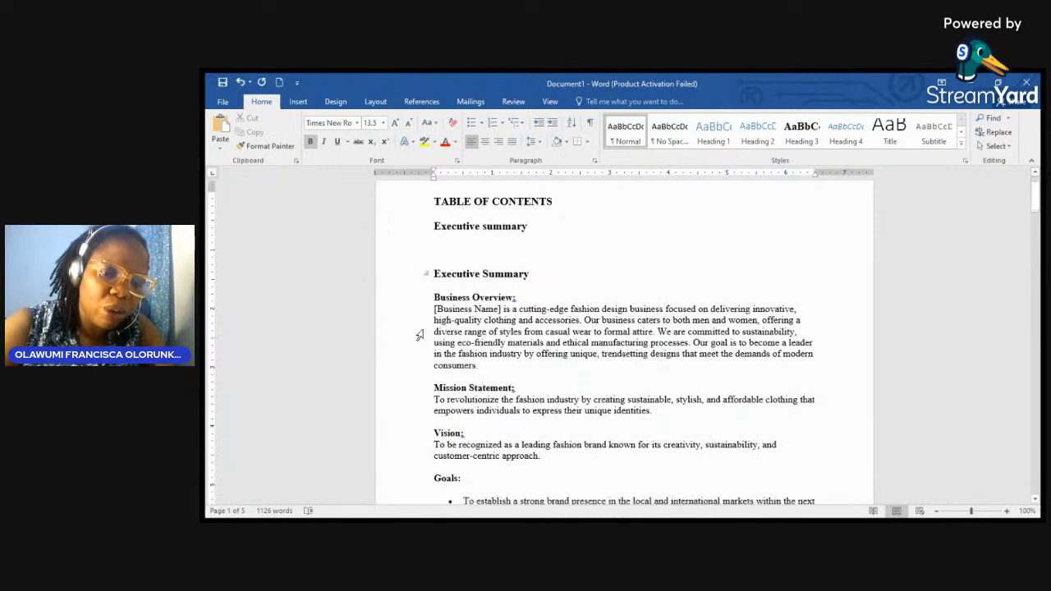
{"action": "scroll", "coordinate": [436, 249], "scroll_direction": "down", "scroll_amount": 4}
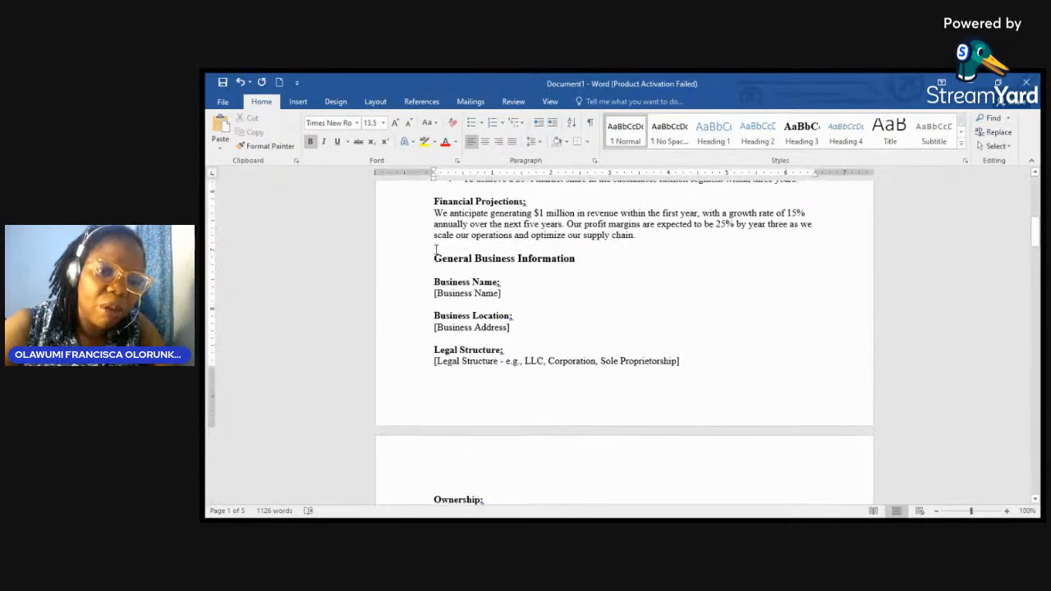
{"action": "scroll", "coordinate": [443, 279], "scroll_direction": "up", "scroll_amount": 10}
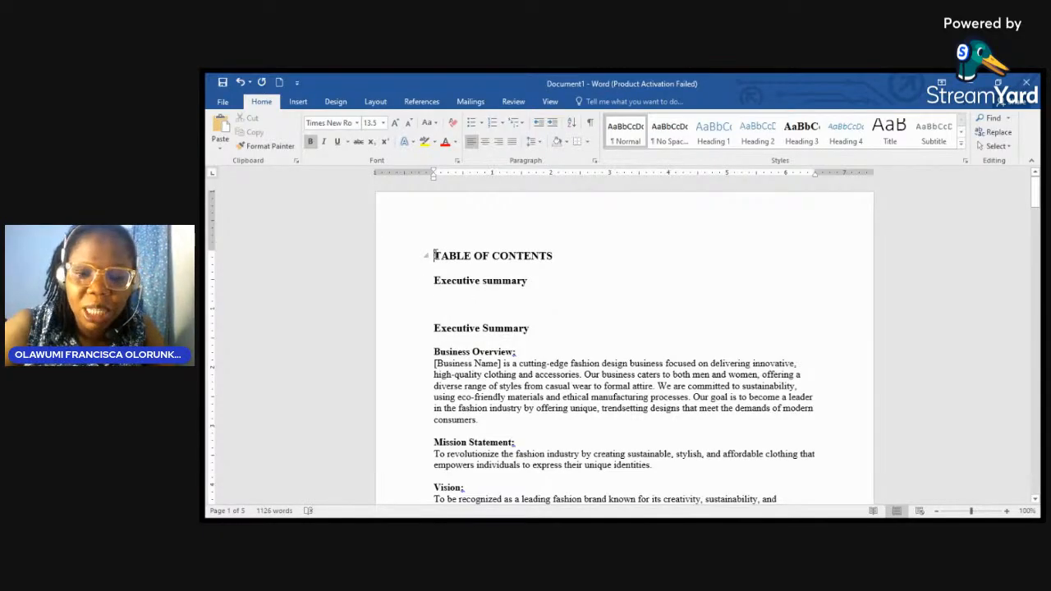
Step: Add several blank lines above TABLE OF CONTENTS at the top of the first page
{"action": "left_click", "coordinate": [434, 255]}
{"action": "key", "text": "Return"}
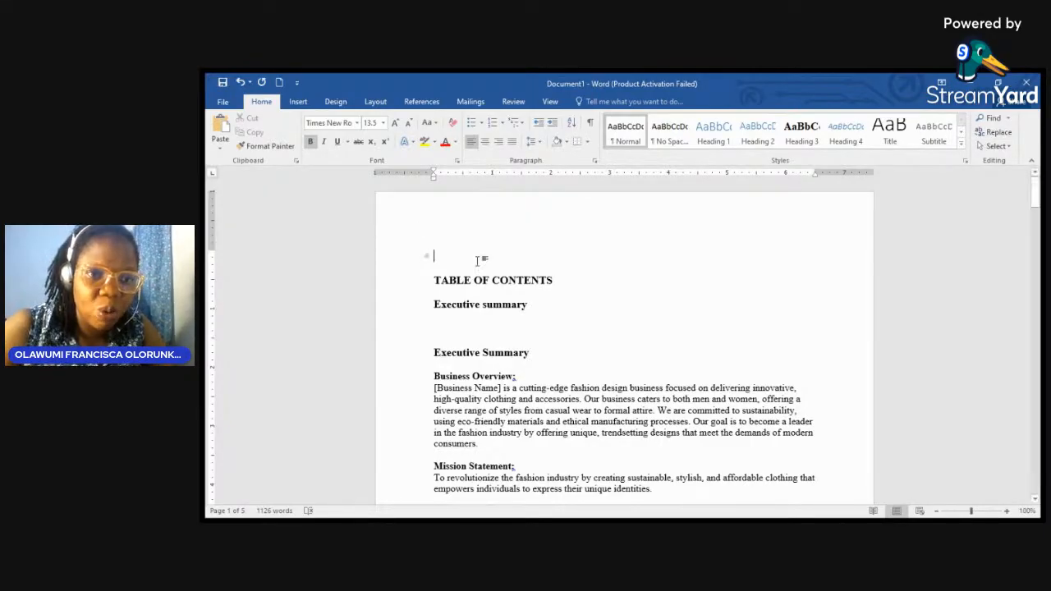
{"action": "key", "text": "Return"}
{"action": "key", "text": "Return"}
{"action": "key", "text": "Return"}
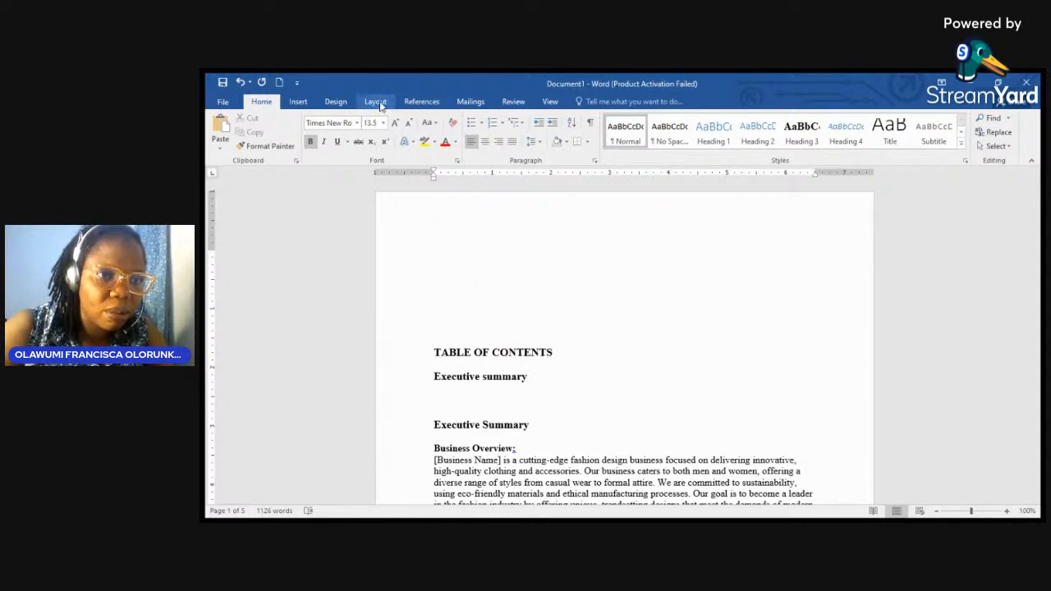
{"action": "left_click", "coordinate": [375, 102]}
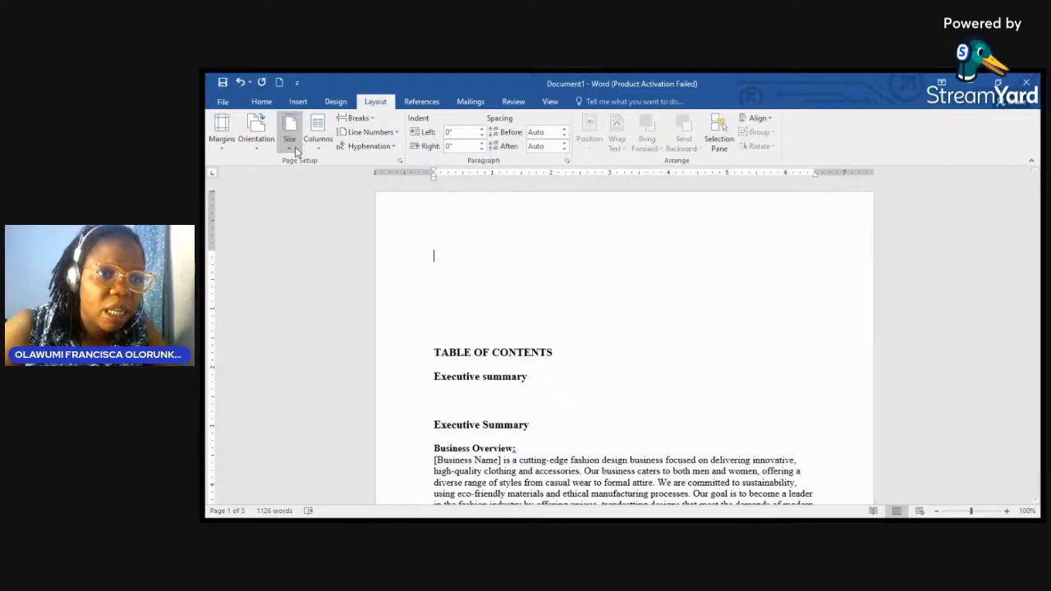
{"action": "left_click", "coordinate": [296, 102]}
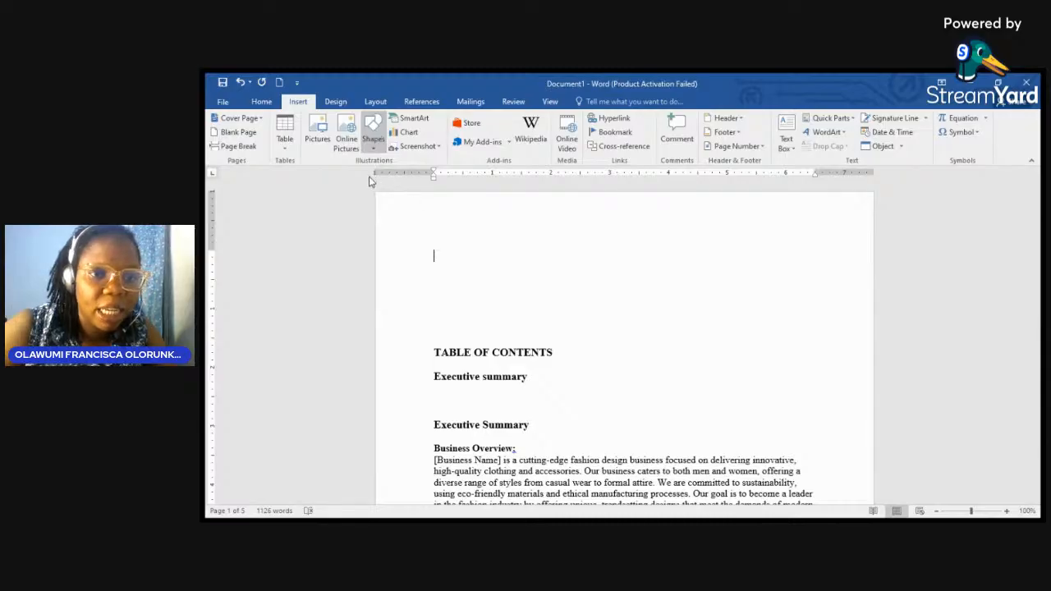
Step: Draw a text box in the empty space above TABLE OF CONTENTS
{"action": "left_click_drag", "start_coordinate": [445, 237], "coordinate": [529, 288]}
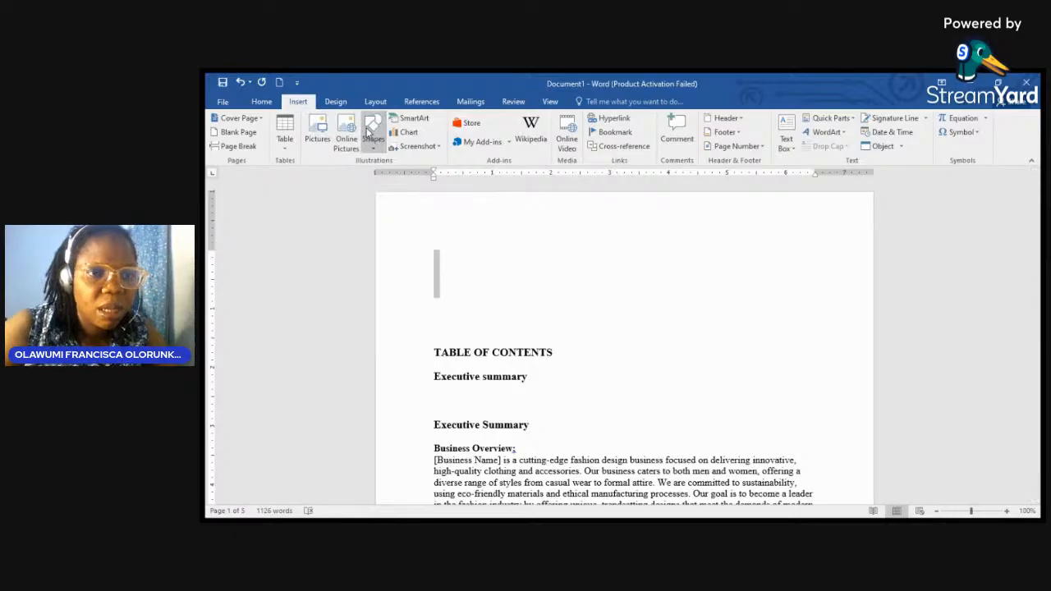
{"action": "left_click", "coordinate": [370, 179]}
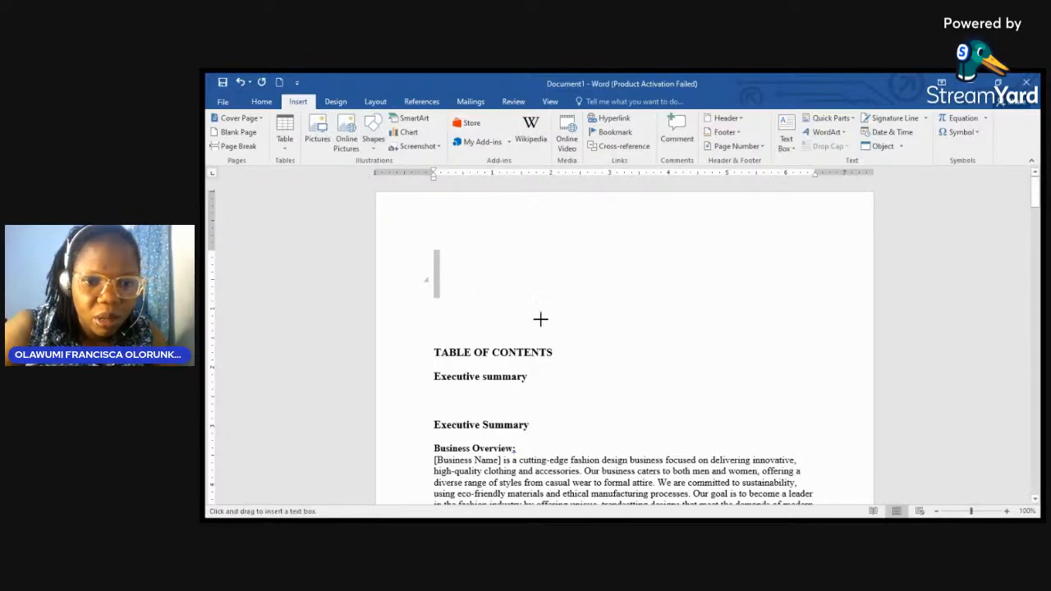
{"action": "left_click_drag", "start_coordinate": [457, 277], "coordinate": [822, 352]}
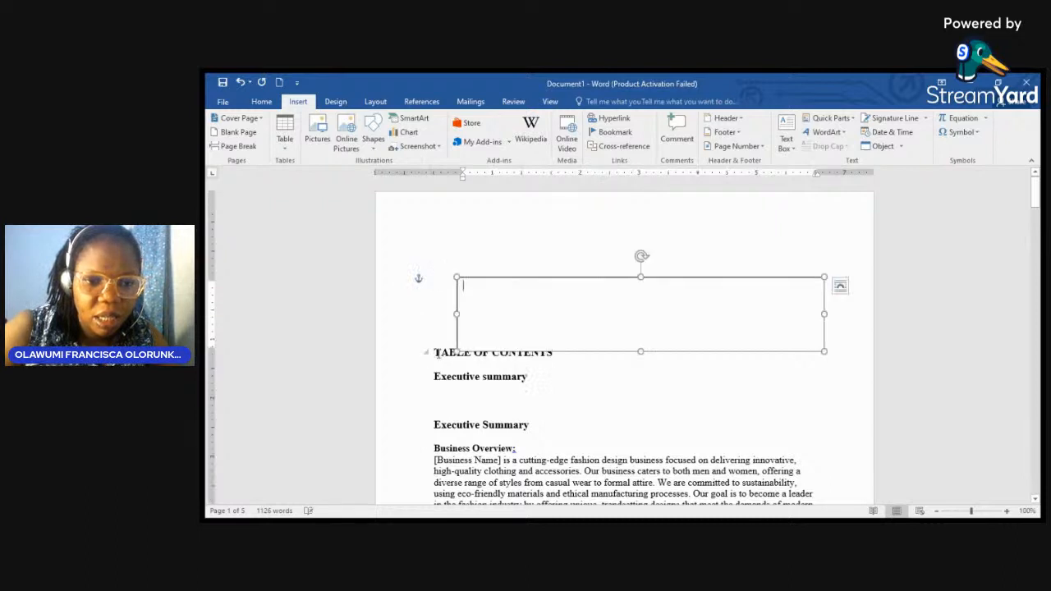
Step: Add blank lines before TABLE OF CONTENTS until it moves onto page 2
{"action": "left_click", "coordinate": [438, 353]}
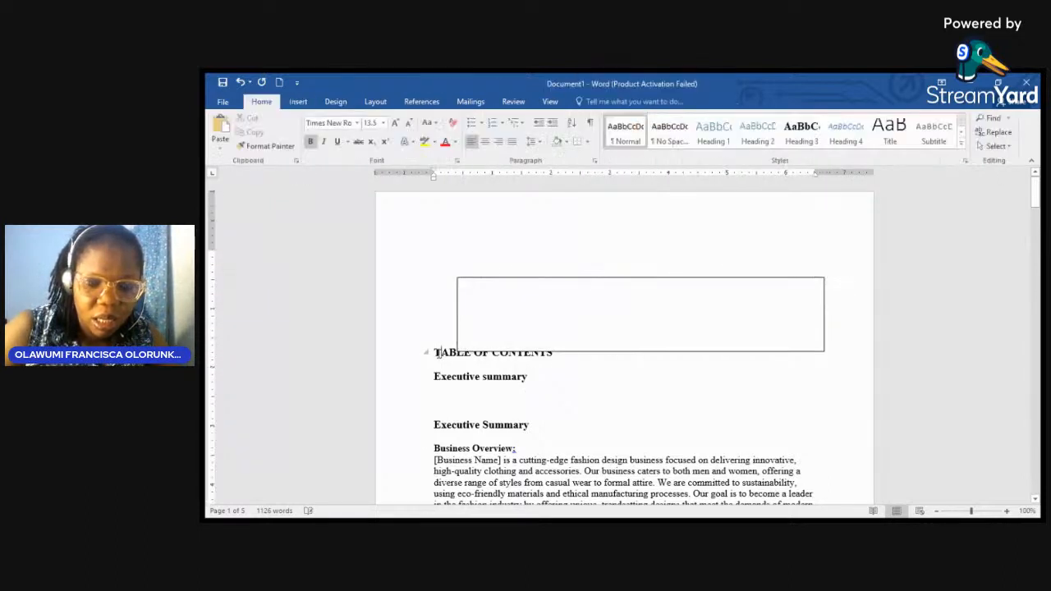
{"action": "key", "text": "Return"}
{"action": "key", "text": "Return"}
{"action": "key", "text": "Return"}
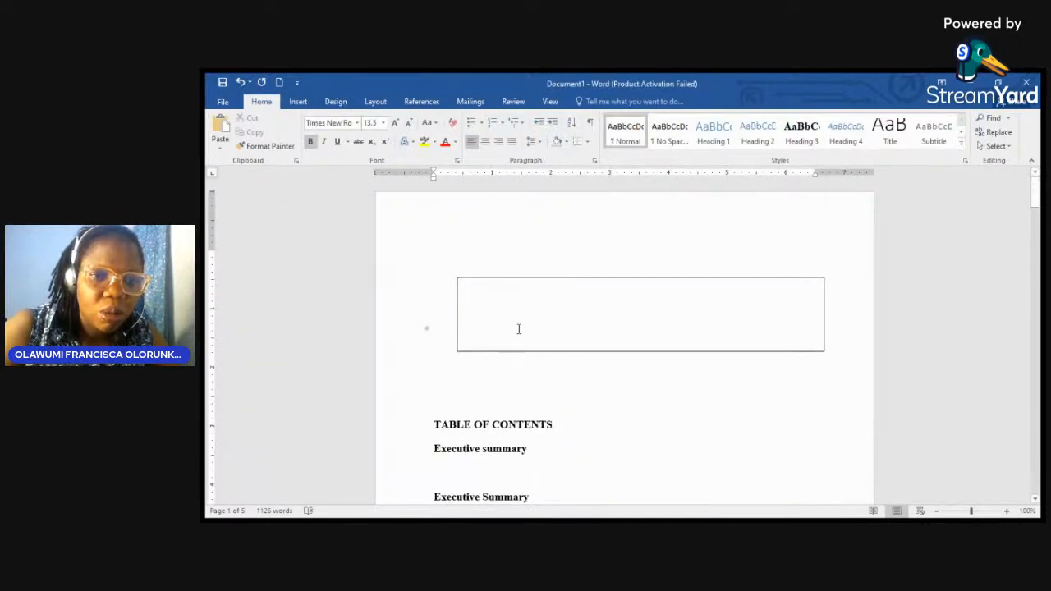
{"action": "left_click", "coordinate": [518, 328]}
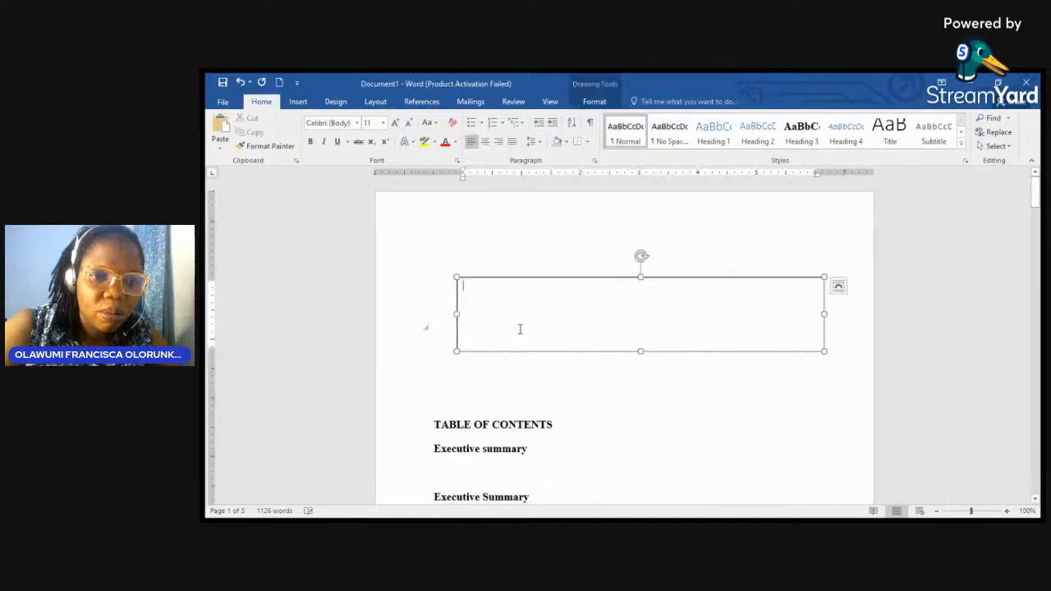
{"action": "left_click", "coordinate": [427, 401]}
{"action": "key", "text": "Return"}
{"action": "key", "text": "Return"}
{"action": "key", "text": "Return"}
{"action": "key", "text": "Return"}
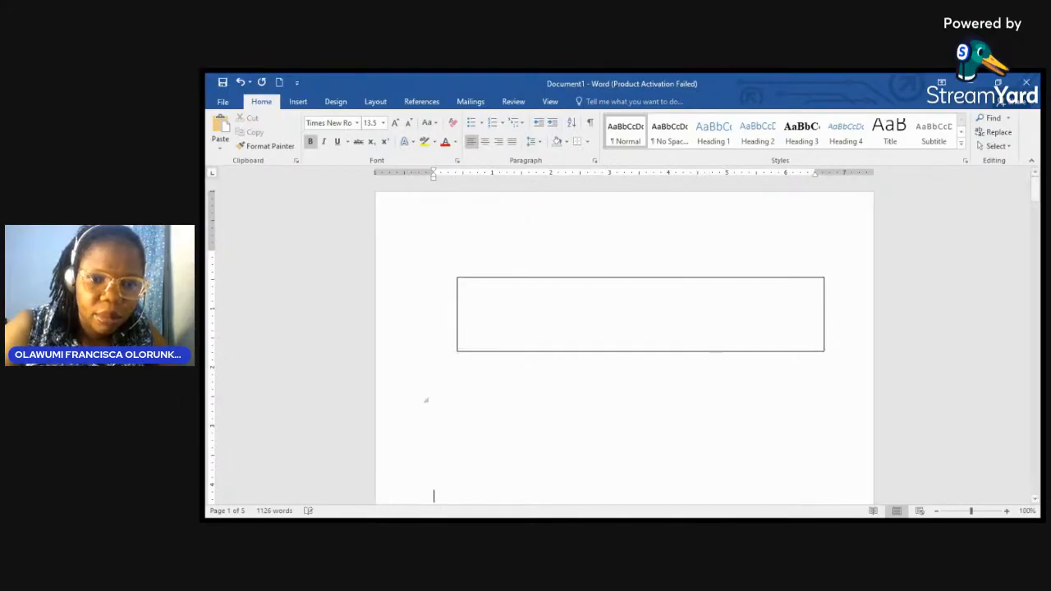
{"action": "key", "text": "Return"}
{"action": "key", "text": "Return"}
{"action": "key", "text": "Return"}
{"action": "key", "text": "Return"}
{"action": "key", "text": "Return"}
{"action": "key", "text": "Return"}
{"action": "key", "text": "Return"}
{"action": "key", "text": "Return"}
{"action": "key", "text": "Return"}
{"action": "key", "text": "Return"}
{"action": "key", "text": "Return"}
{"action": "key", "text": "Return"}
{"action": "key", "text": "Return"}
{"action": "key", "text": "Return"}
{"action": "key", "text": "Return"}
{"action": "key", "text": "Return"}
{"action": "key", "text": "Return"}
{"action": "key", "text": "Return"}
{"action": "key", "text": "Return"}
{"action": "key", "text": "Return"}
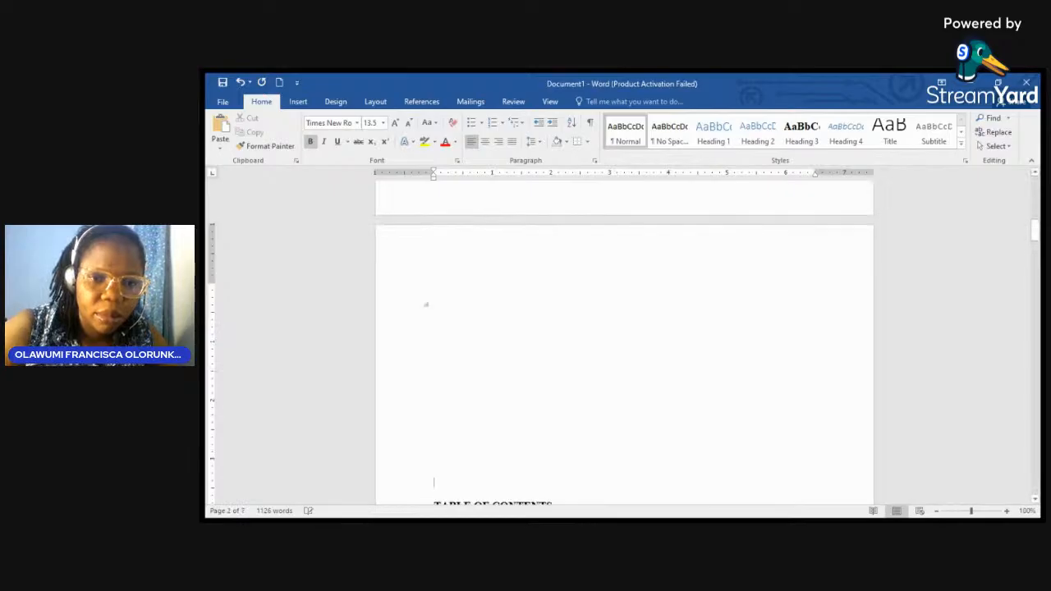
{"action": "scroll", "coordinate": [425, 305], "scroll_direction": "up", "scroll_amount": 15}
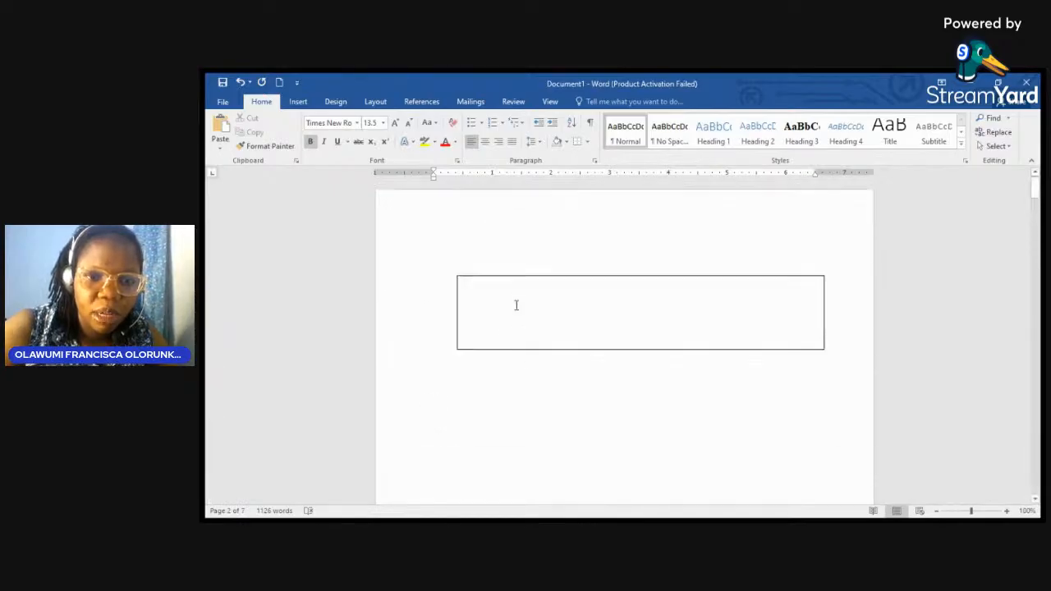
{"action": "left_click", "coordinate": [514, 312]}
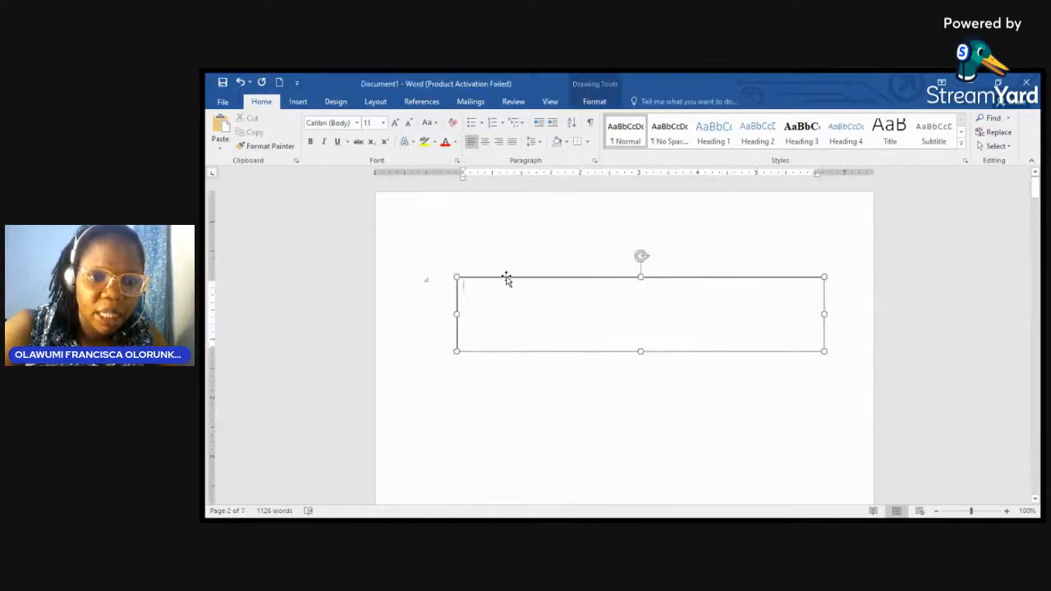
Step: Shift the text box toward the top-left and stretch it down to fill most of page 1
{"action": "left_click_drag", "start_coordinate": [471, 232], "coordinate": [467, 228]}
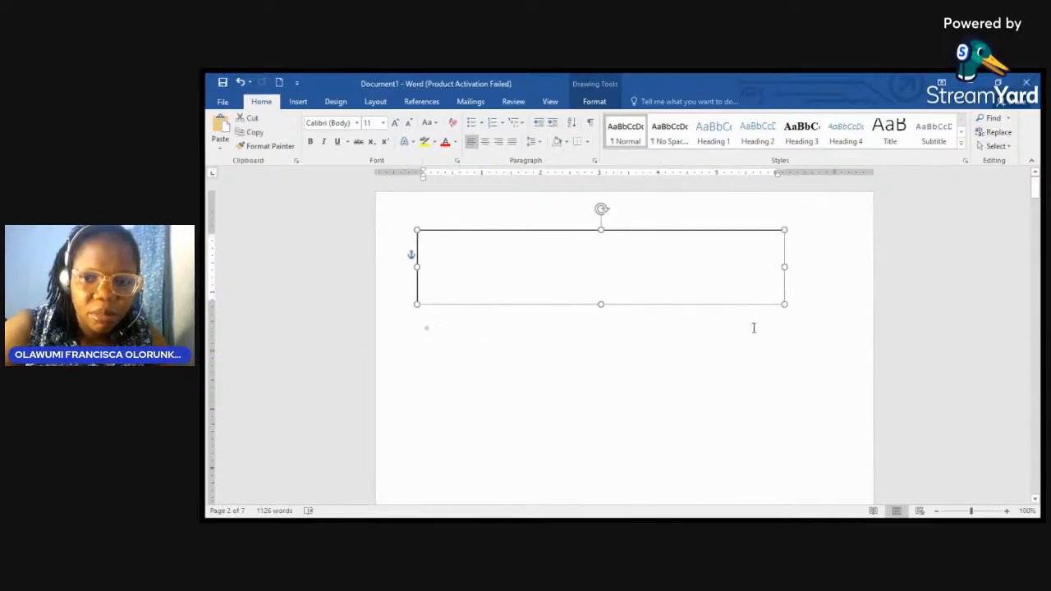
{"action": "left_click_drag", "start_coordinate": [784, 304], "coordinate": [814, 495]}
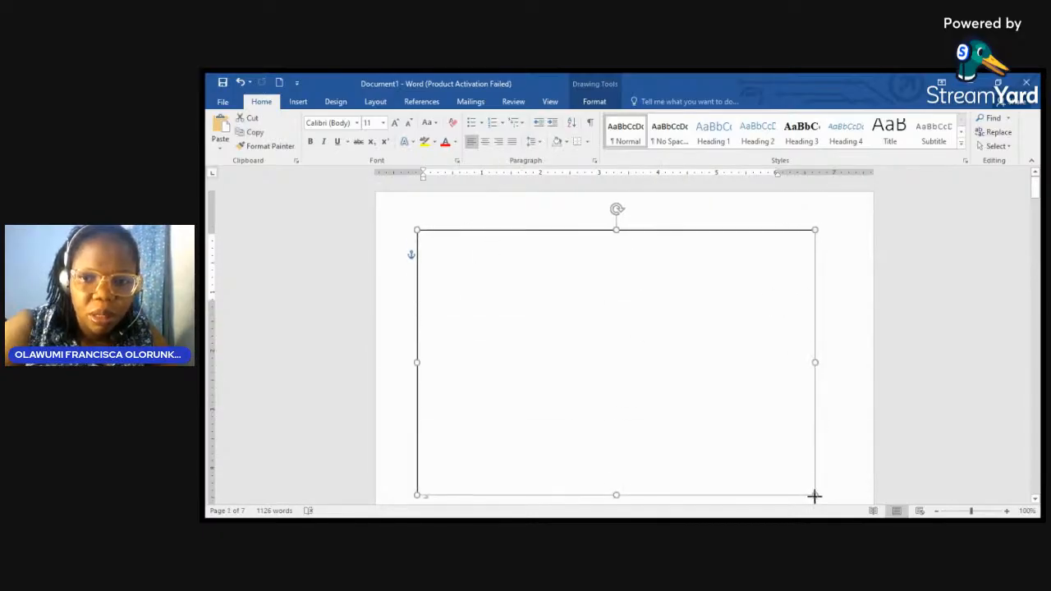
{"action": "mouse_move", "coordinate": [1034, 186]}
{"action": "left_mouse_down"}
{"action": "mouse_move", "coordinate": [1034, 246]}
{"action": "mouse_move", "coordinate": [1036, 201]}
{"action": "left_mouse_up"}
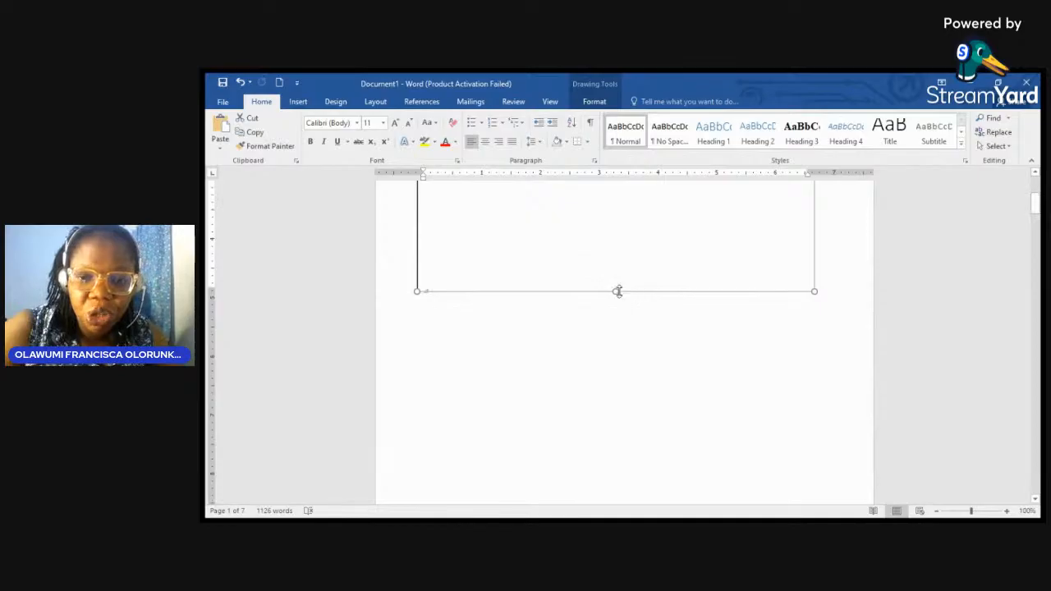
{"action": "left_click_drag", "start_coordinate": [617, 290], "coordinate": [631, 475]}
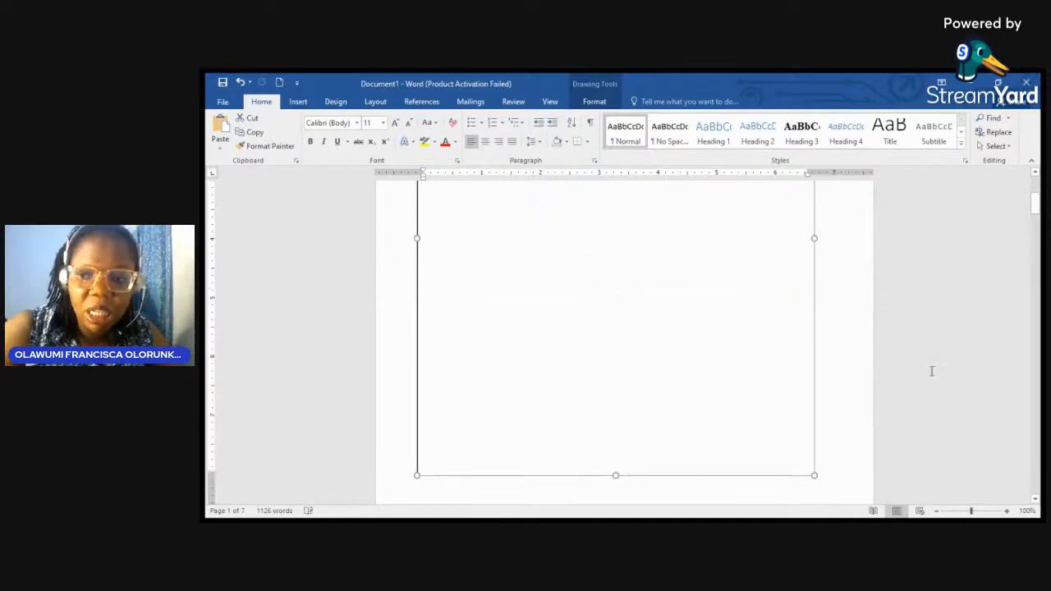
{"action": "mouse_move", "coordinate": [1036, 212]}
{"action": "left_mouse_down"}
{"action": "mouse_move", "coordinate": [1038, 249]}
{"action": "mouse_move", "coordinate": [1034, 223]}
{"action": "left_mouse_up"}
{"action": "scroll", "coordinate": [619, 211], "scroll_direction": "up", "scroll_amount": 1}
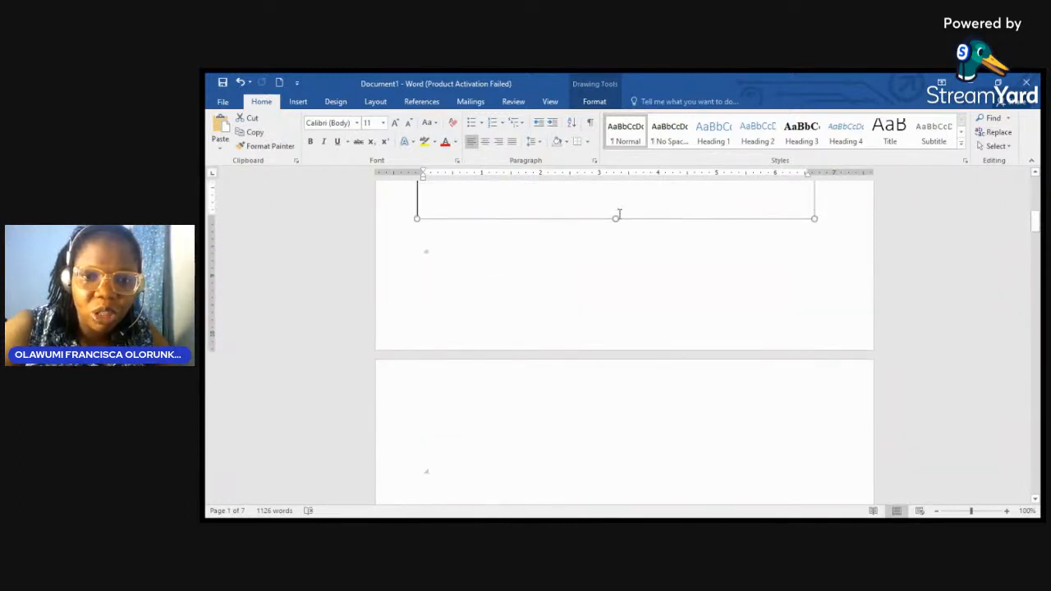
{"action": "left_click_drag", "start_coordinate": [615, 220], "coordinate": [624, 287]}
{"action": "scroll", "coordinate": [687, 244], "scroll_direction": "up", "scroll_amount": 6}
{"action": "left_click", "coordinate": [481, 284]}
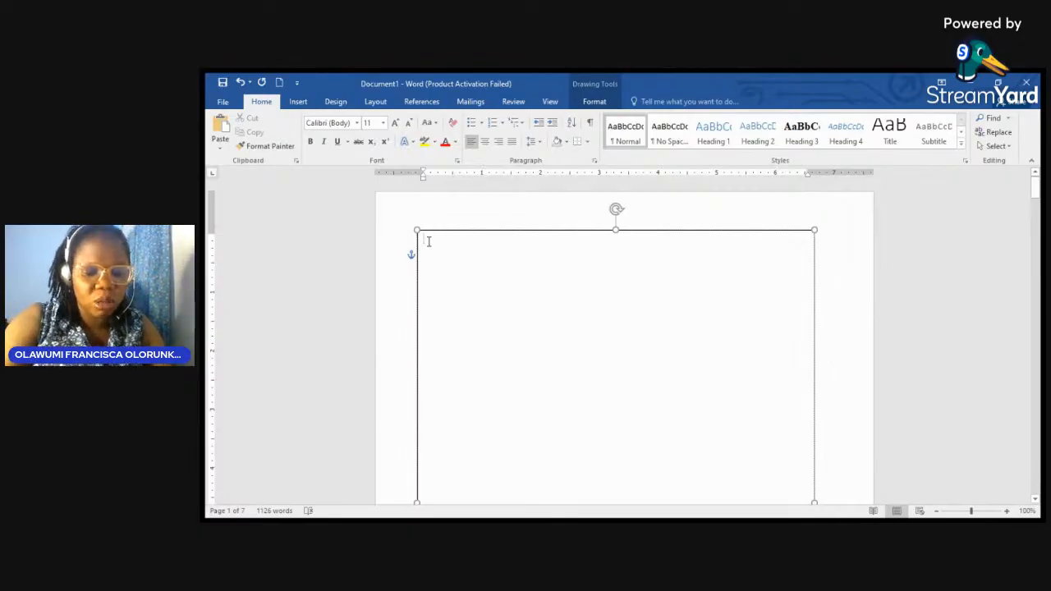
Step: Centre and enlarge the text box font, then type and clear a trial 'A NYIF BUSINESS GRANT' heading
{"action": "key", "text": "ctrl+e"}
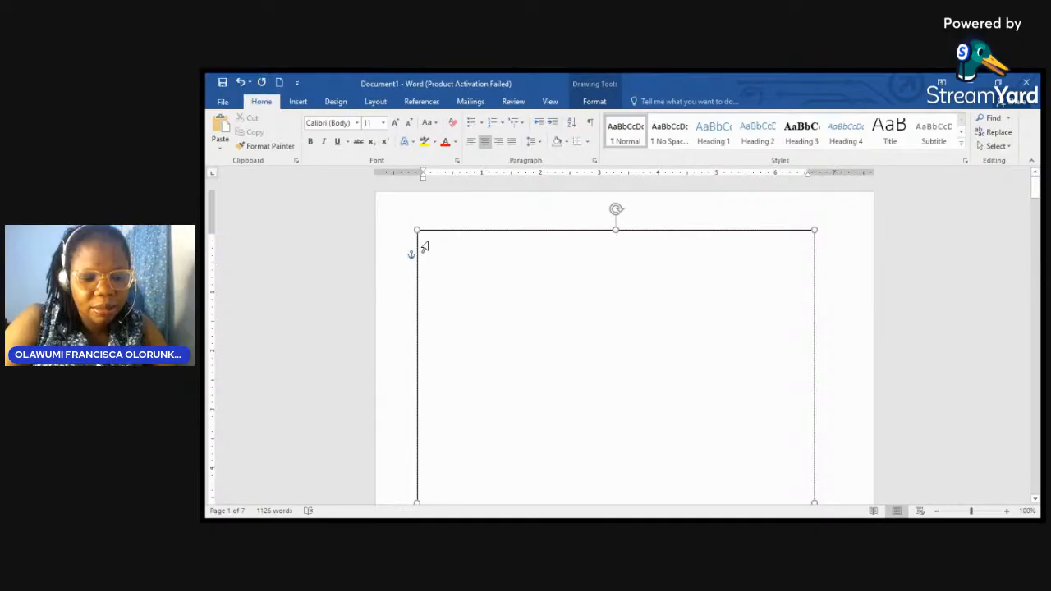
{"action": "key", "text": "ctrl+shift+period"}
{"action": "key", "text": "ctrl+shift+period"}
{"action": "key", "text": "ctrl+shift+period"}
{"action": "key", "text": "ctrl+shift+period"}
{"action": "key", "text": "ctrl+shift+period"}
{"action": "key", "text": "ctrl+shift+period"}
{"action": "key", "text": "ctrl+shift+period"}
{"action": "key", "text": "ctrl+shift+period"}
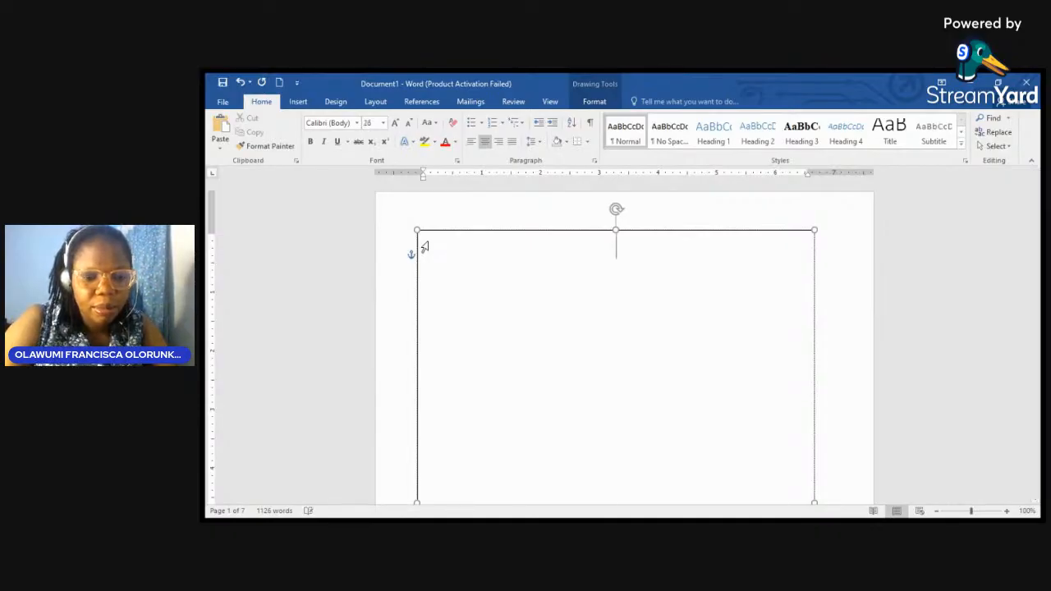
{"action": "type", "text": "A"}
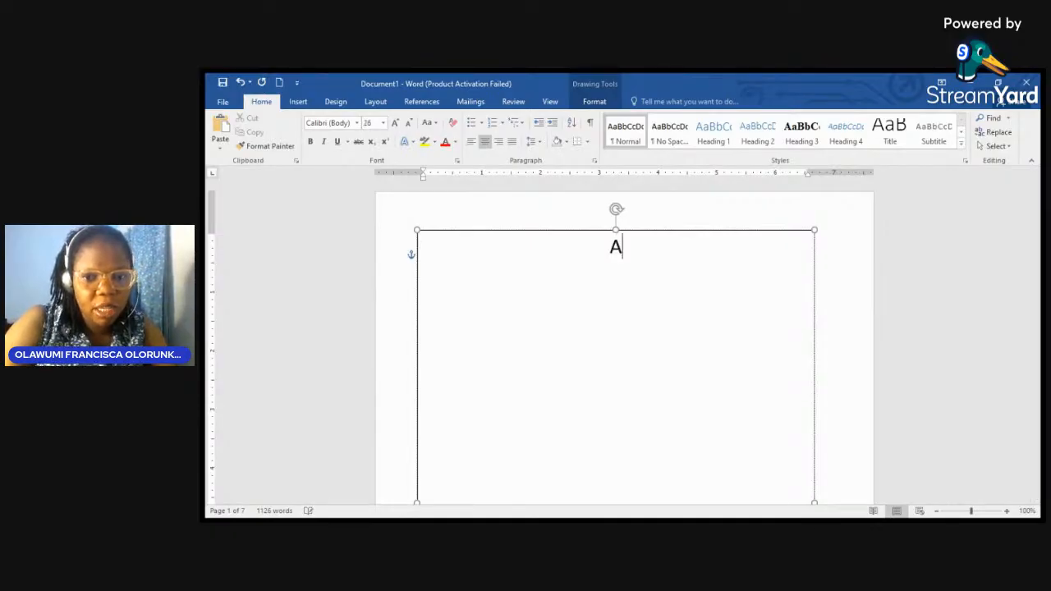
{"action": "type", "text": " NYI"}
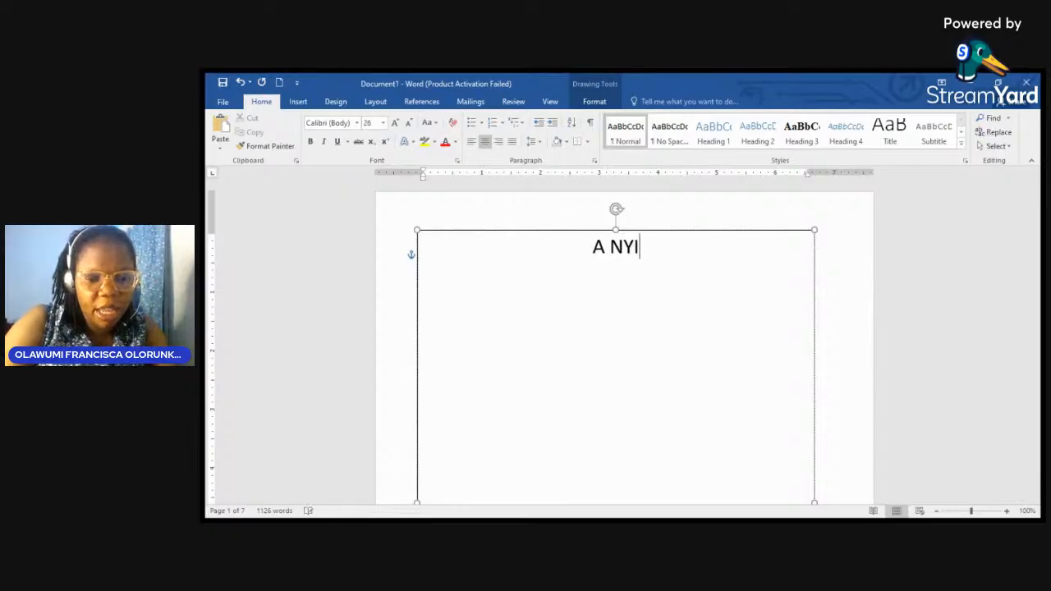
{"action": "type", "text": "F B"}
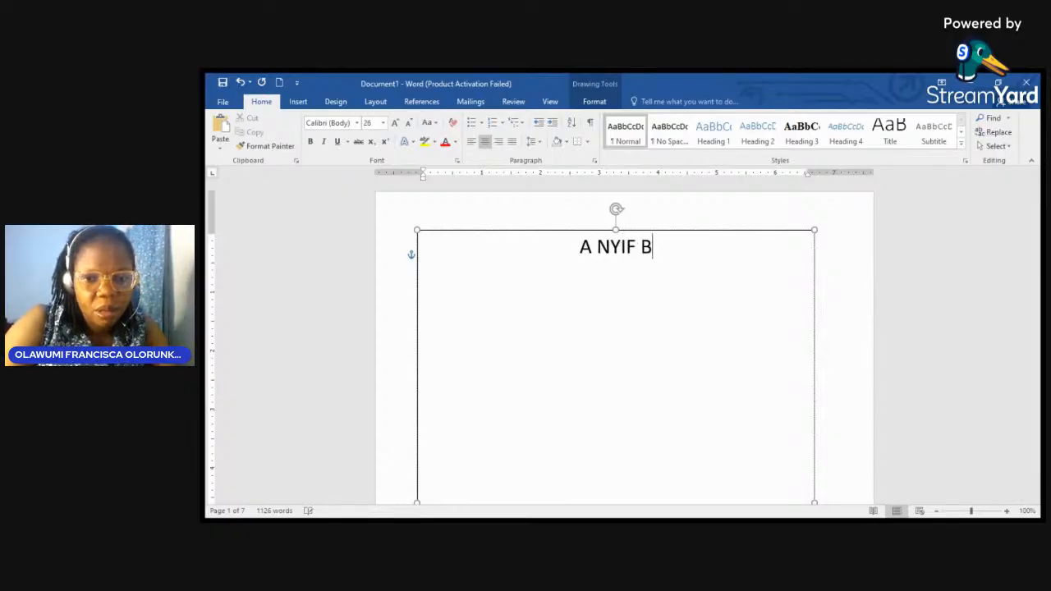
{"action": "type", "text": "USINESS GRANT"}
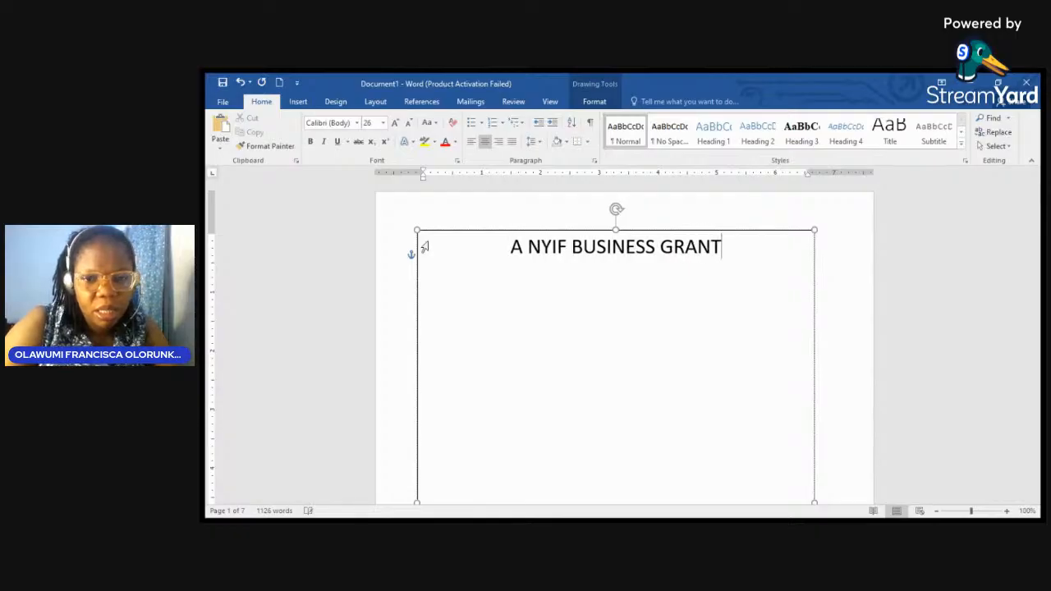
{"action": "key", "text": "Return"}
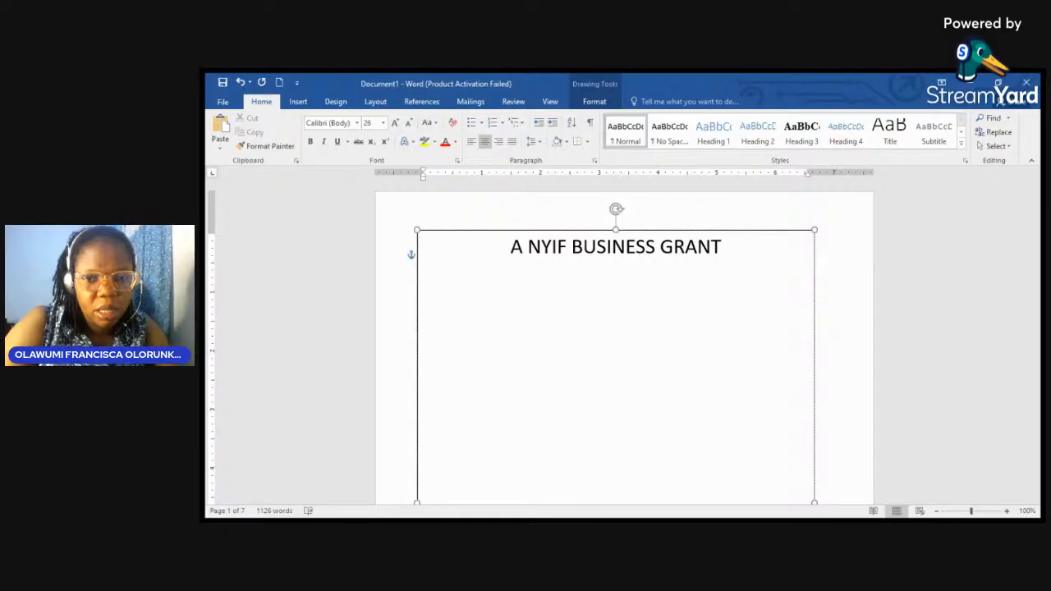
{"action": "key", "text": "BackSpace"}
{"action": "key", "text": "BackSpace"}
{"action": "key", "text": "BackSpace"}
{"action": "key", "text": "BackSpace"}
{"action": "key", "text": "BackSpace"}
{"action": "key", "text": "BackSpace"}
{"action": "key", "text": "BackSpace"}
{"action": "key", "text": "BackSpace"}
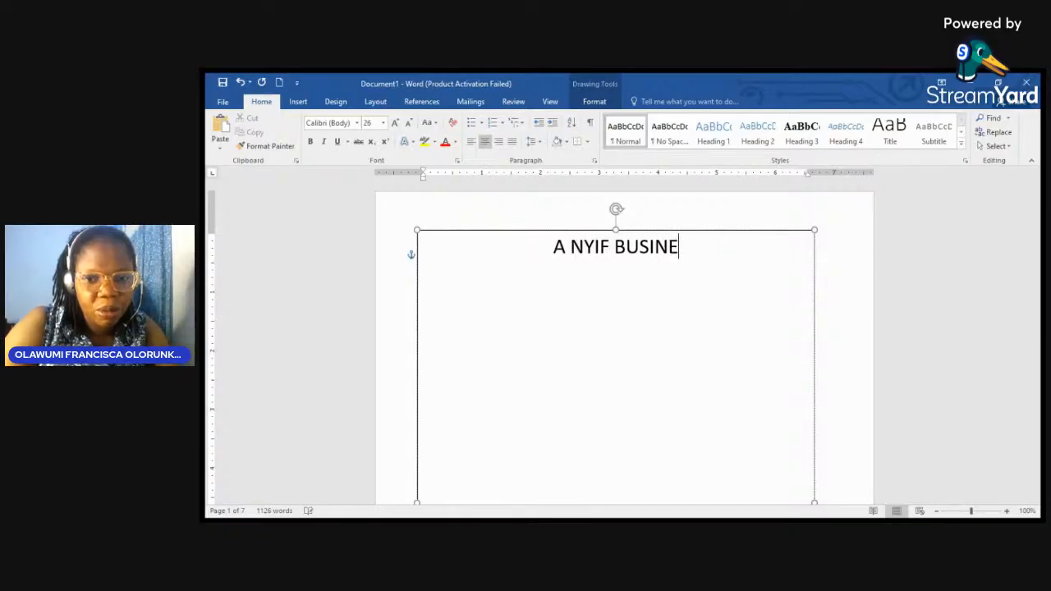
{"action": "type", "text": "S"}
{"action": "key", "text": "BackSpace"}
{"action": "key", "text": "BackSpace"}
{"action": "key", "text": "BackSpace"}
{"action": "key", "text": "BackSpace"}
{"action": "key", "text": "BackSpace"}
{"action": "key", "text": "BackSpace"}
{"action": "key", "text": "BackSpace"}
{"action": "key", "text": "BackSpace"}
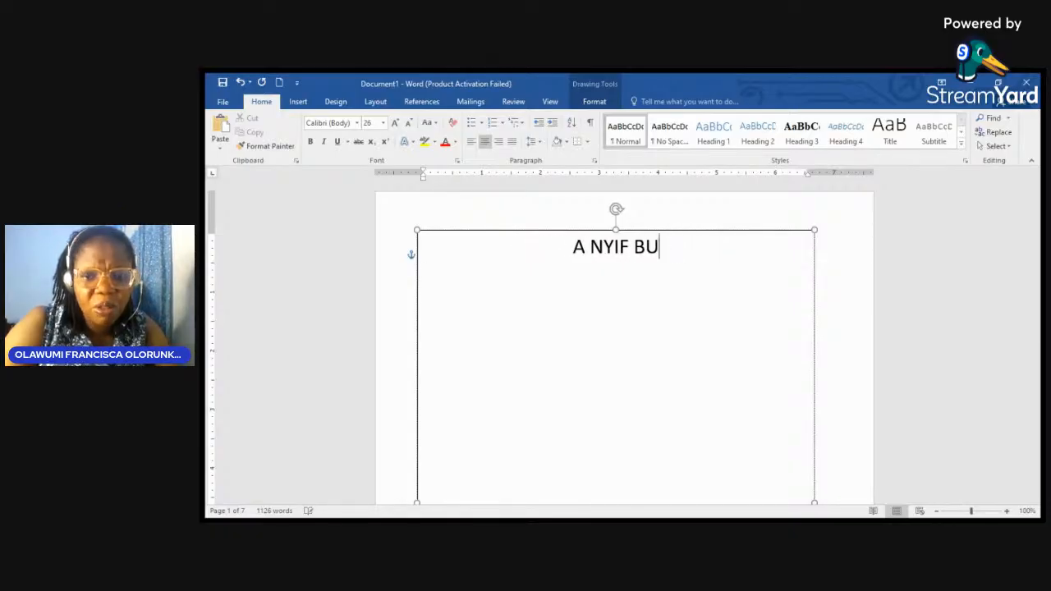
{"action": "key", "text": "BackSpace"}
{"action": "key", "text": "BackSpace"}
{"action": "key", "text": "BackSpace"}
{"action": "key", "text": "BackSpace"}
{"action": "key", "text": "BackSpace"}
{"action": "key", "text": "BackSpace"}
{"action": "key", "text": "BackSpace"}
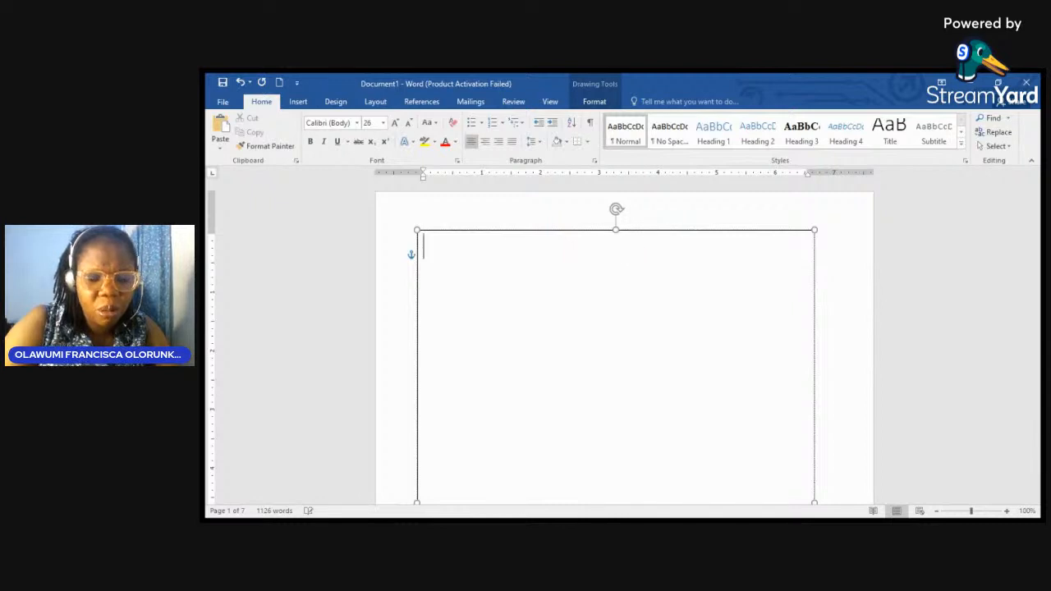
Step: Type XYX FASHION WORLD, BUSINESS PROPOSAL, SUBMITTED TO NYIF, 2024, PREPARED BY and the author's name, centring all
{"action": "type", "text": "XYX "}
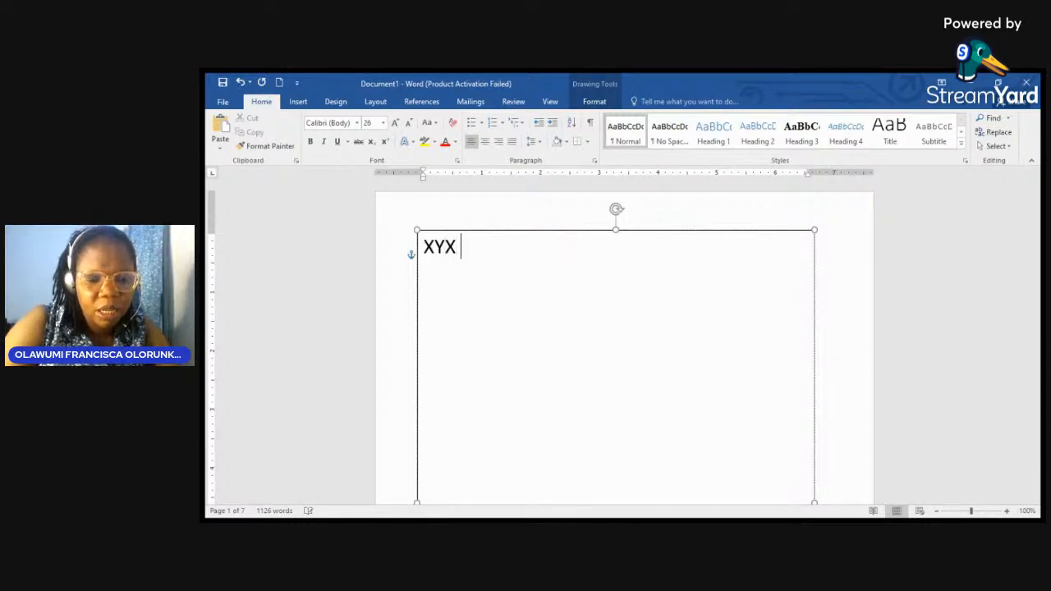
{"action": "type", "text": "FASHION"}
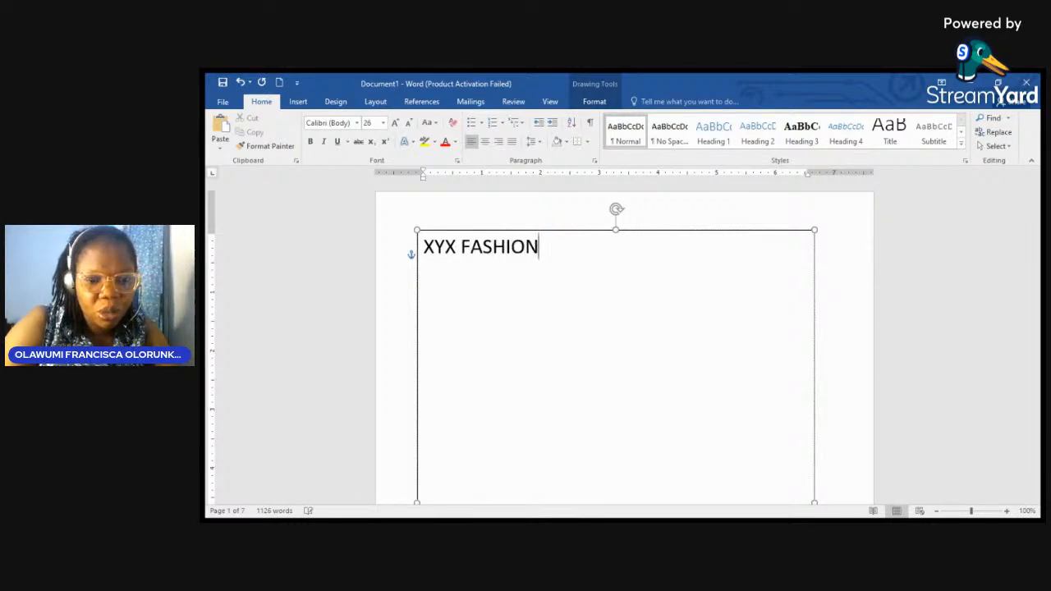
{"action": "type", "text": " WORLD"}
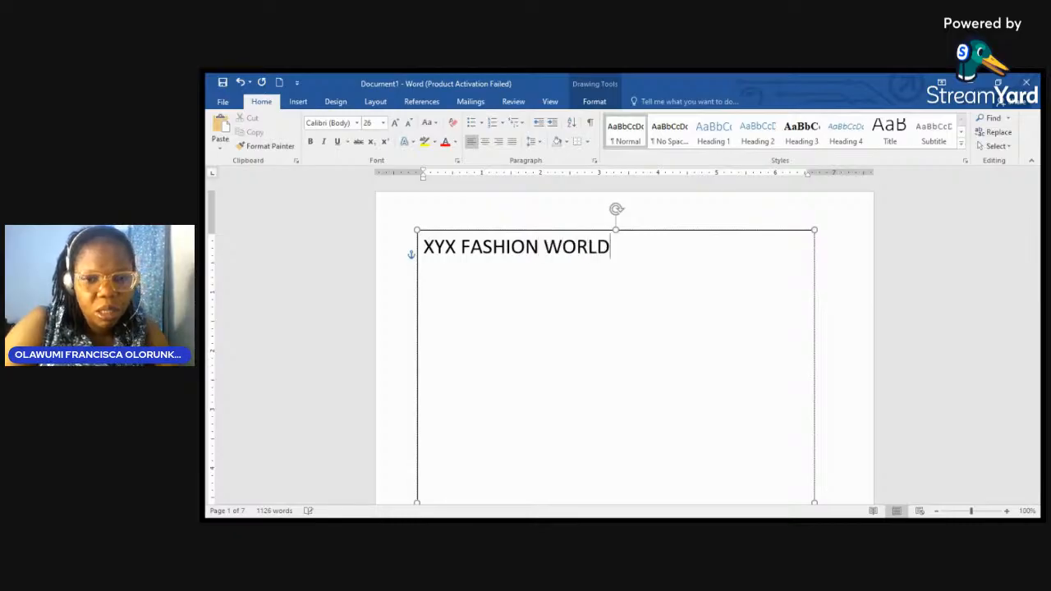
{"action": "key", "text": "Return"}
{"action": "type", "text": "BUSINESS"}
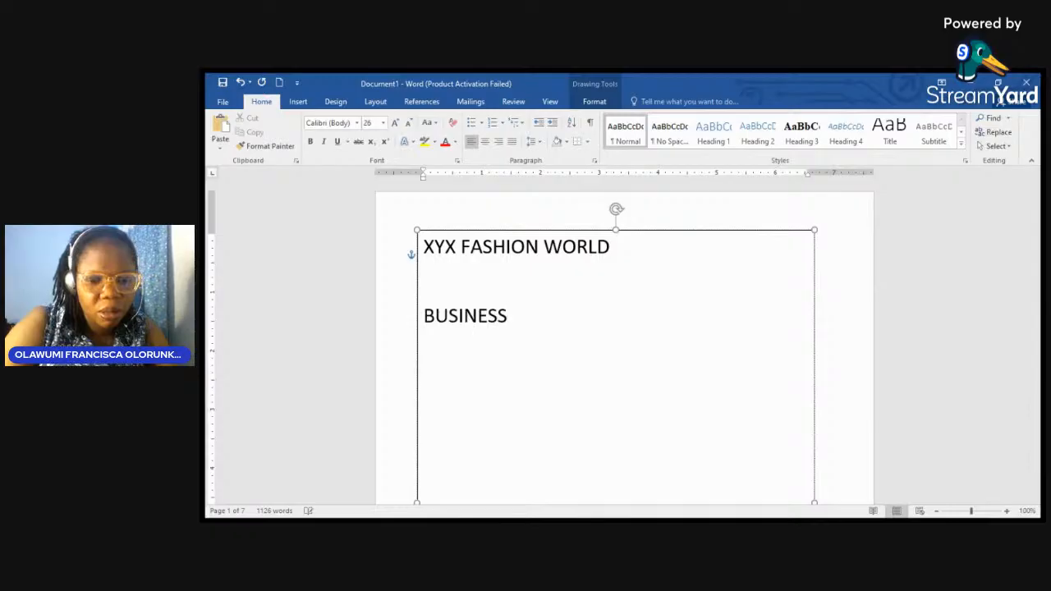
{"action": "type", "text": " PROPOSAL"}
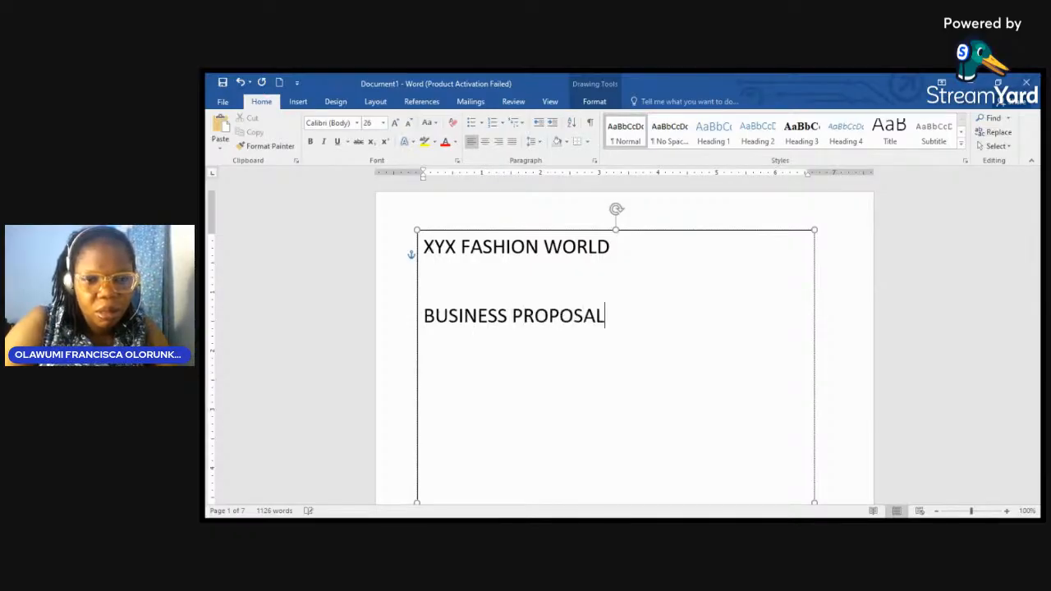
{"action": "key", "text": "Return"}
{"action": "key", "text": "Return"}
{"action": "type", "text": "SUBM"}
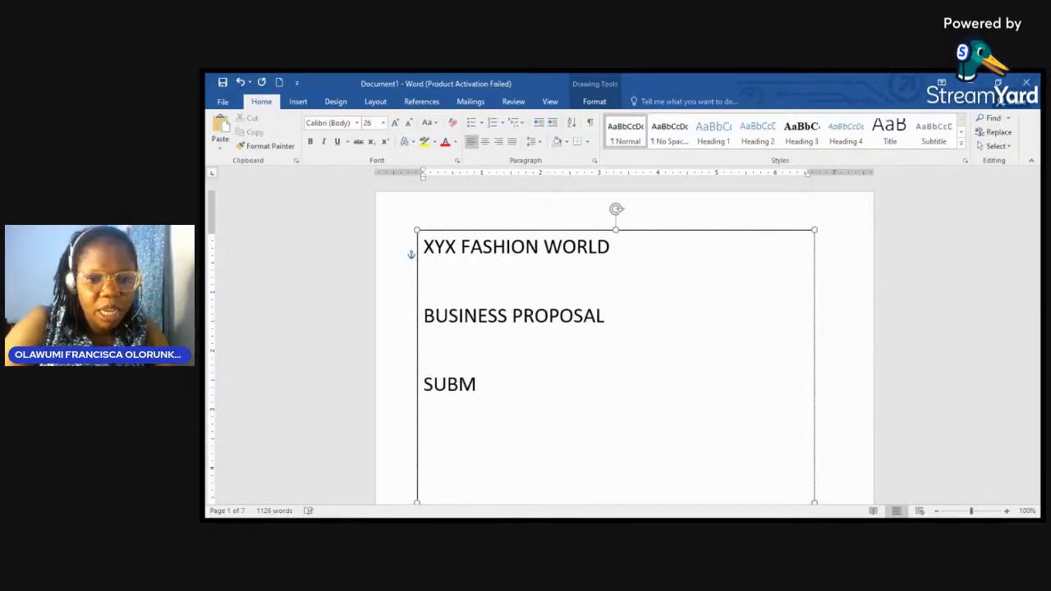
{"action": "type", "text": "ITTED TO "}
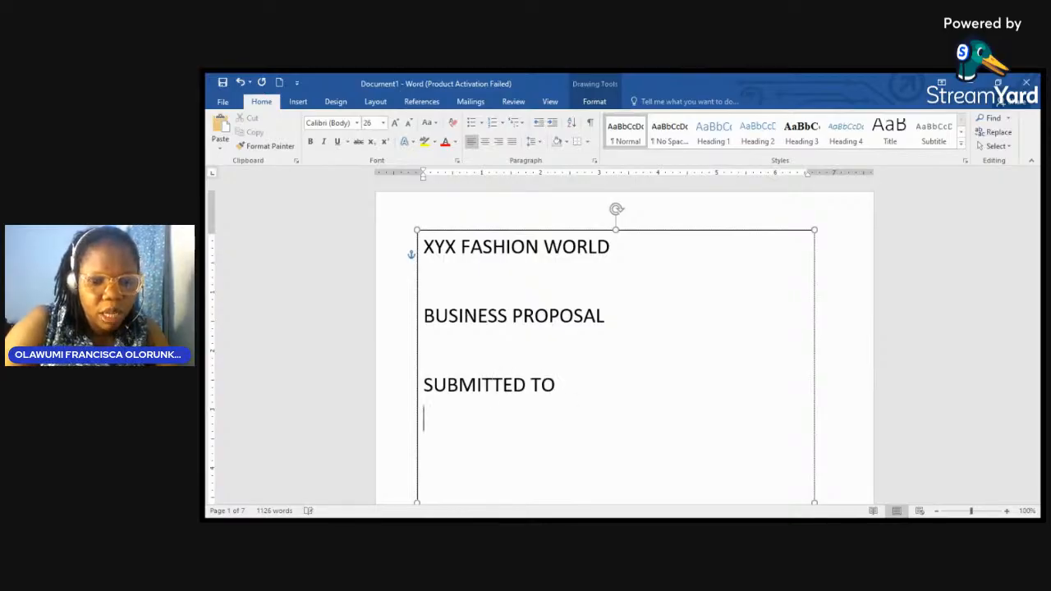
{"action": "type", "text": "NYIF,"}
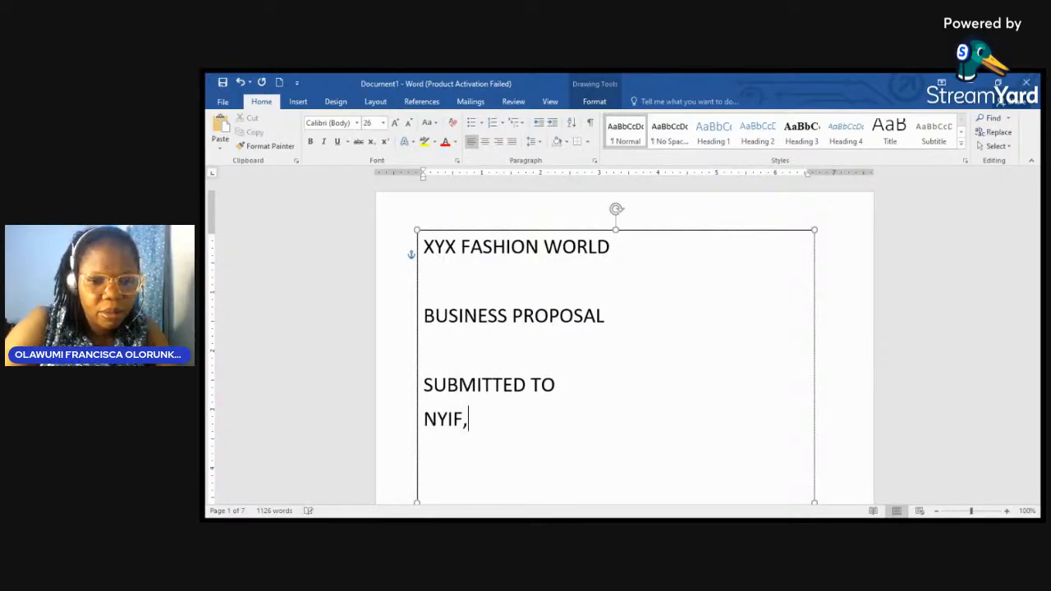
{"action": "type", "text": " 2024"}
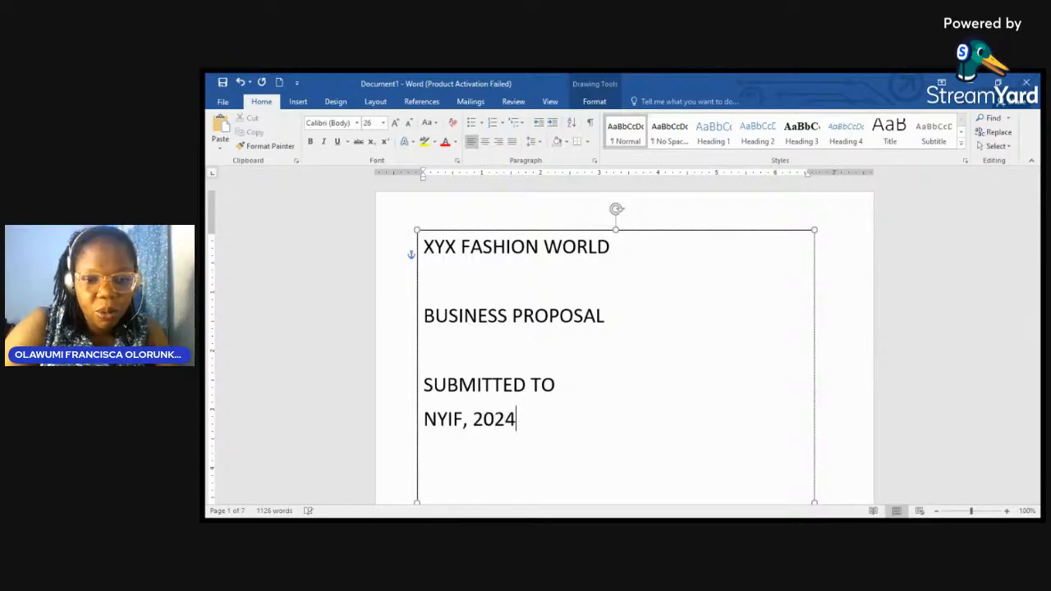
{"action": "key", "text": "Return"}
{"action": "key", "text": "Return"}
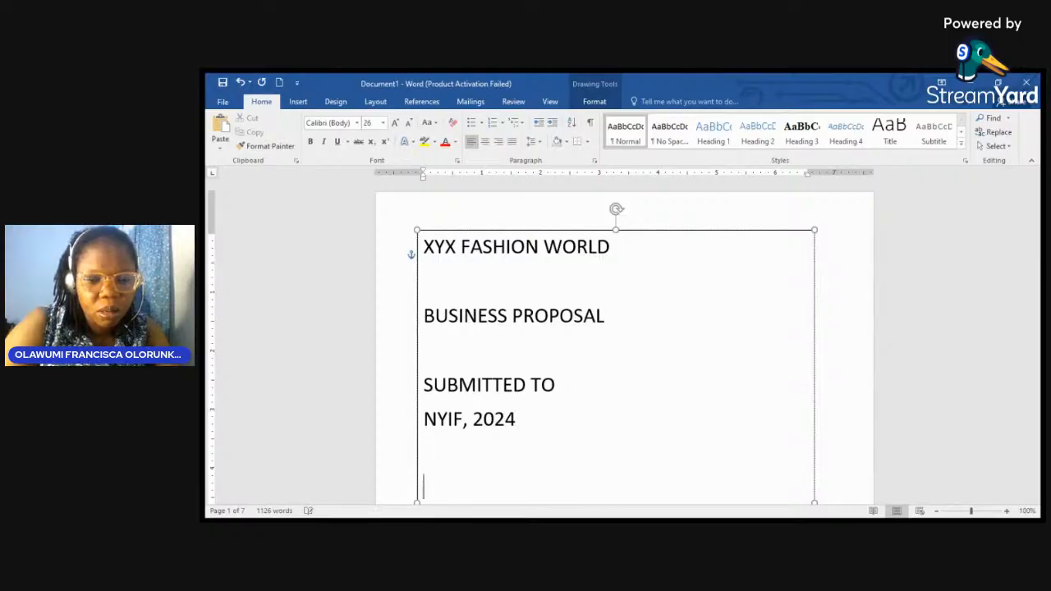
{"action": "type", "text": "PREP"}
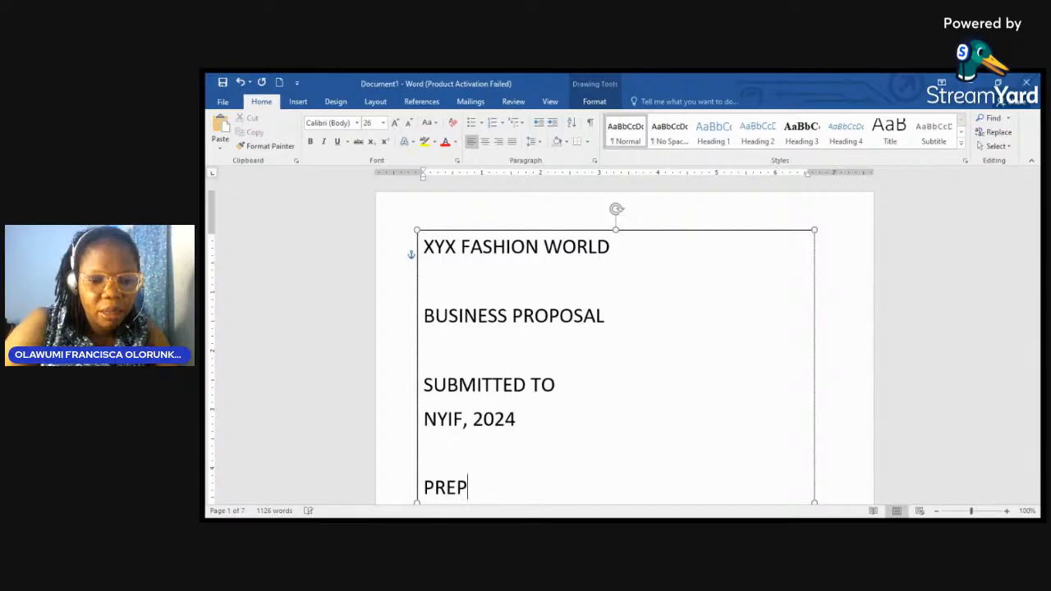
{"action": "type", "text": "ARED BY"}
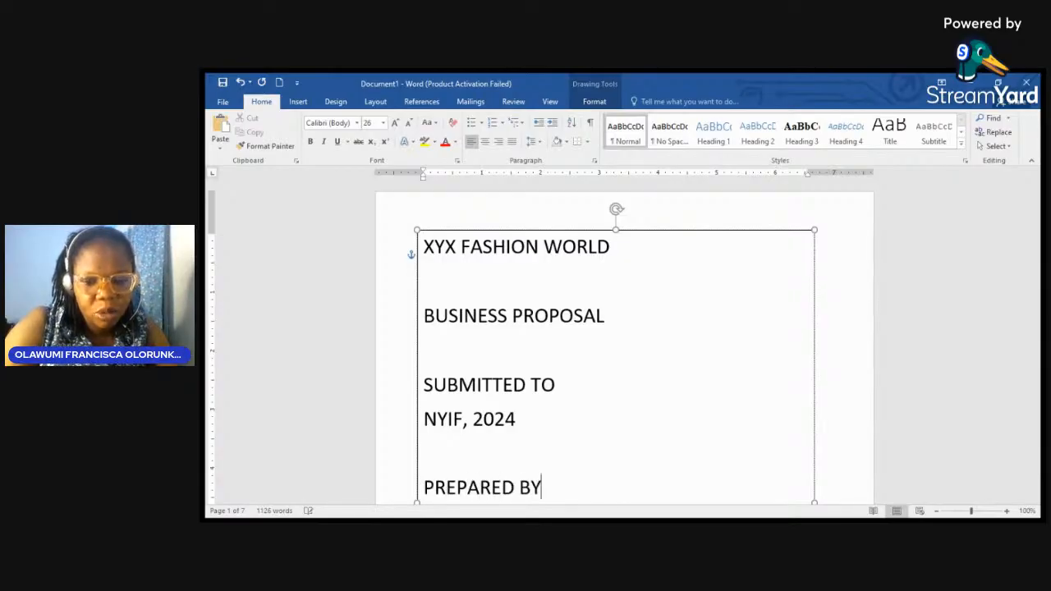
{"action": "key", "text": "Return"}
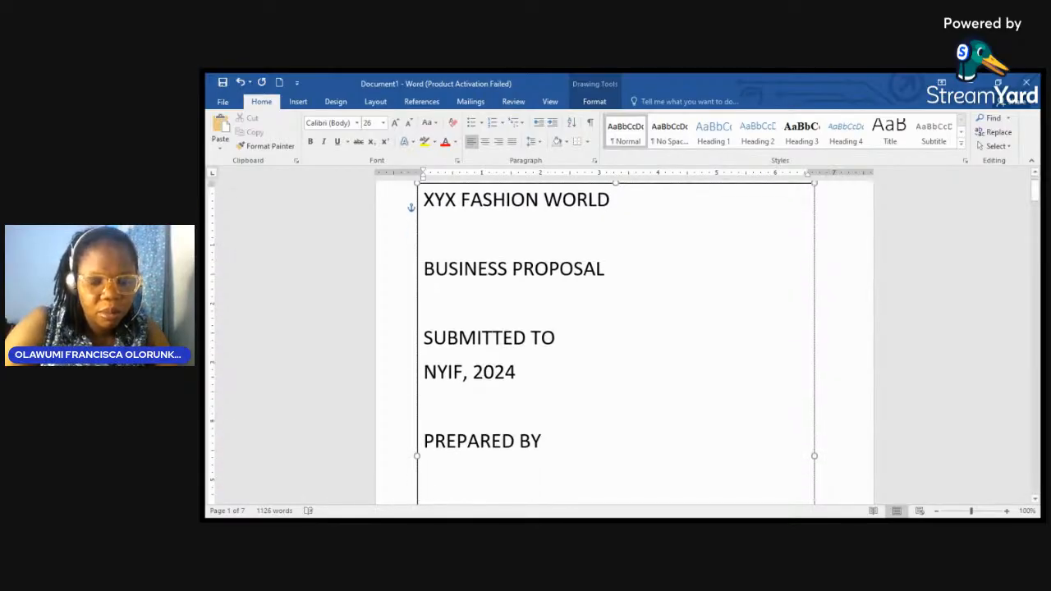
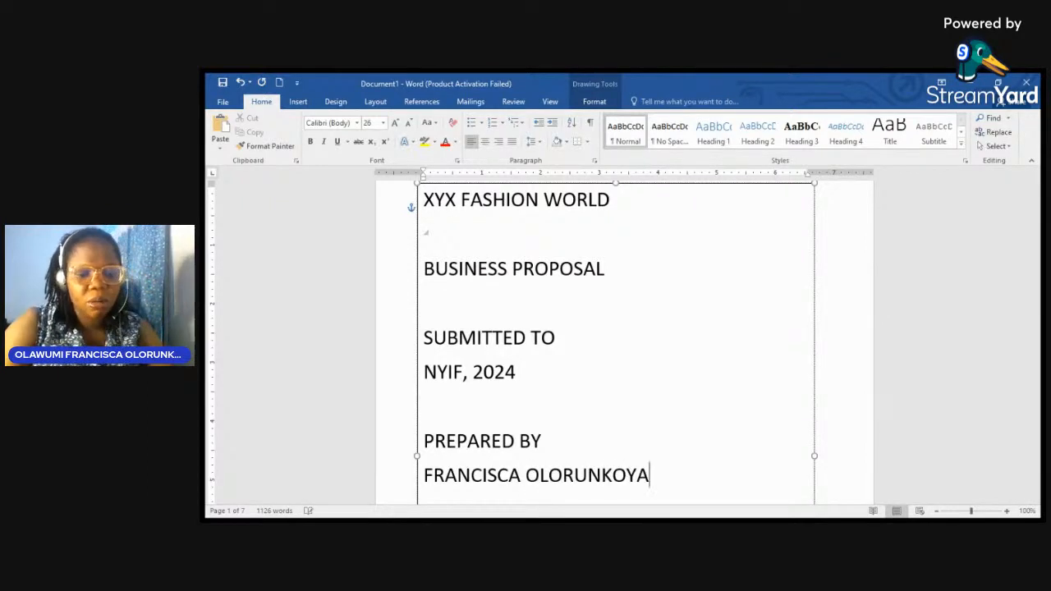
{"action": "key", "text": "ctrl+a"}
{"action": "key", "text": "ctrl+e"}
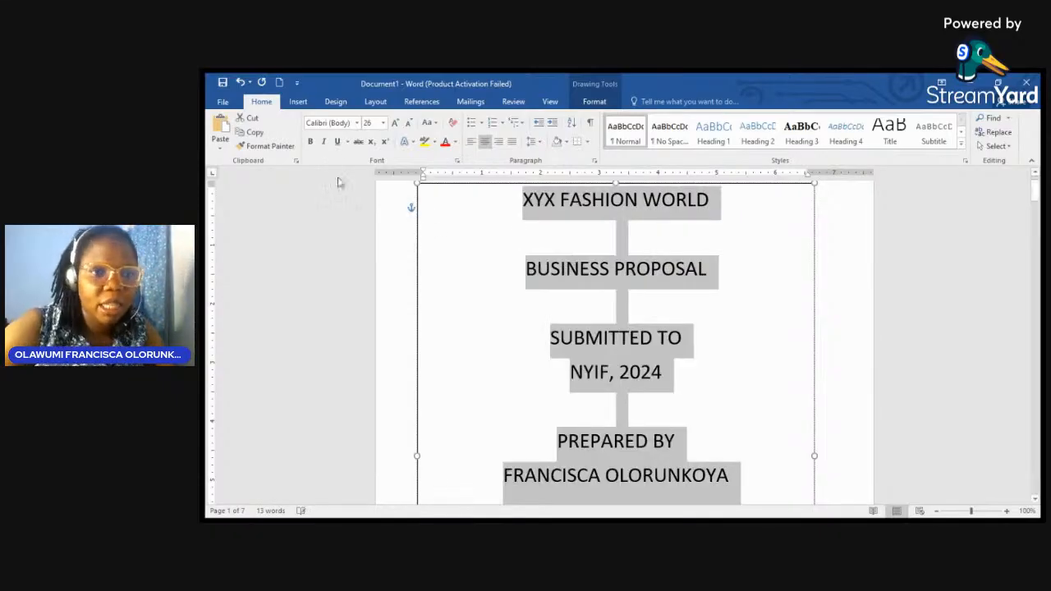
Step: Make all the cover text bold, keeping the current font
{"action": "left_click", "coordinate": [355, 123]}
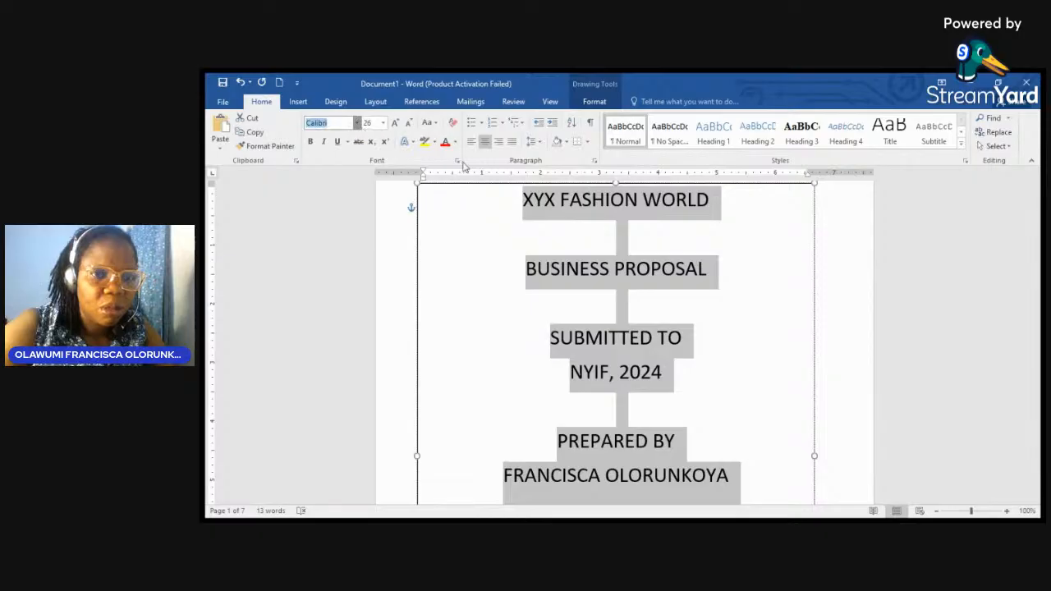
{"action": "left_click", "coordinate": [499, 219]}
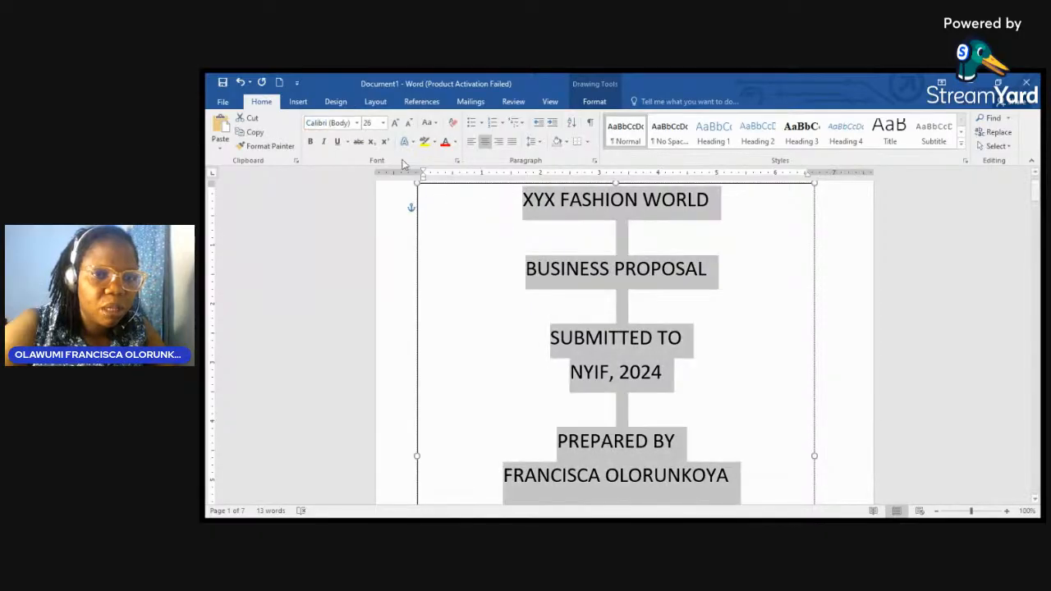
{"action": "left_click", "coordinate": [311, 144]}
Step: Add blank lines above PREPARED BY, SUBMITTED TO and BUSINESS PROPOSAL to widen the cover spacing
{"action": "left_click", "coordinate": [569, 371]}
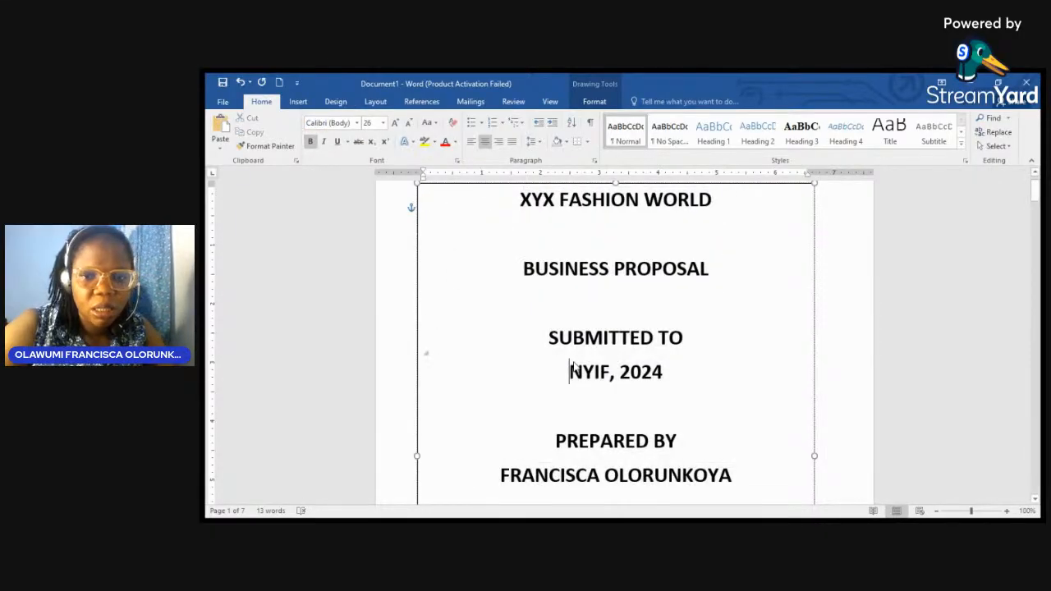
{"action": "scroll", "coordinate": [573, 365], "scroll_direction": "down", "scroll_amount": 3}
{"action": "scroll", "coordinate": [575, 363], "scroll_direction": "down", "scroll_amount": 1}
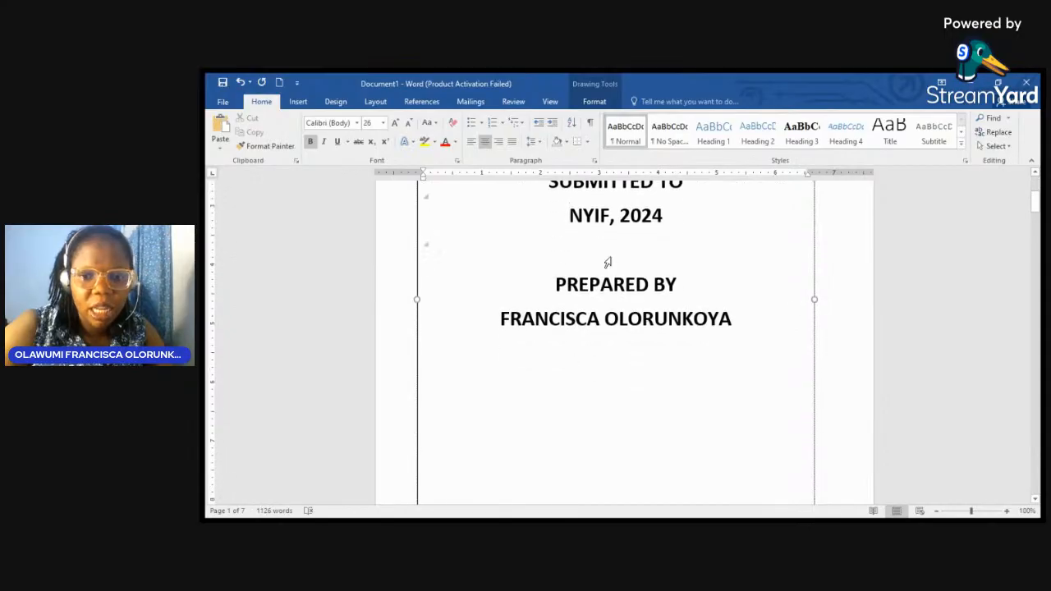
{"action": "double_click", "coordinate": [608, 262]}
{"action": "key", "text": "Right"}
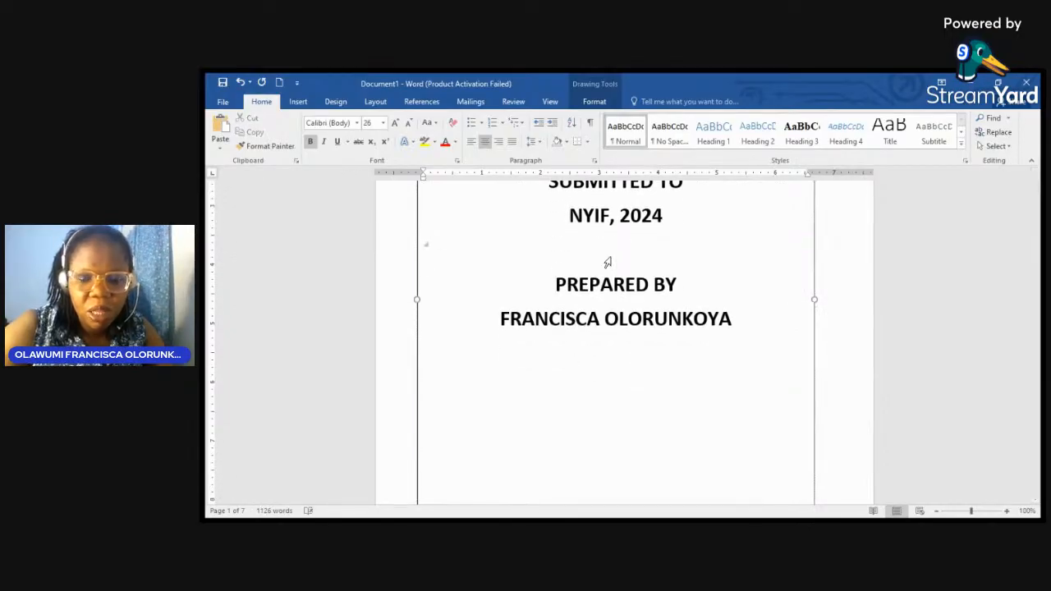
{"action": "key", "text": "Return"}
{"action": "key", "text": "Return"}
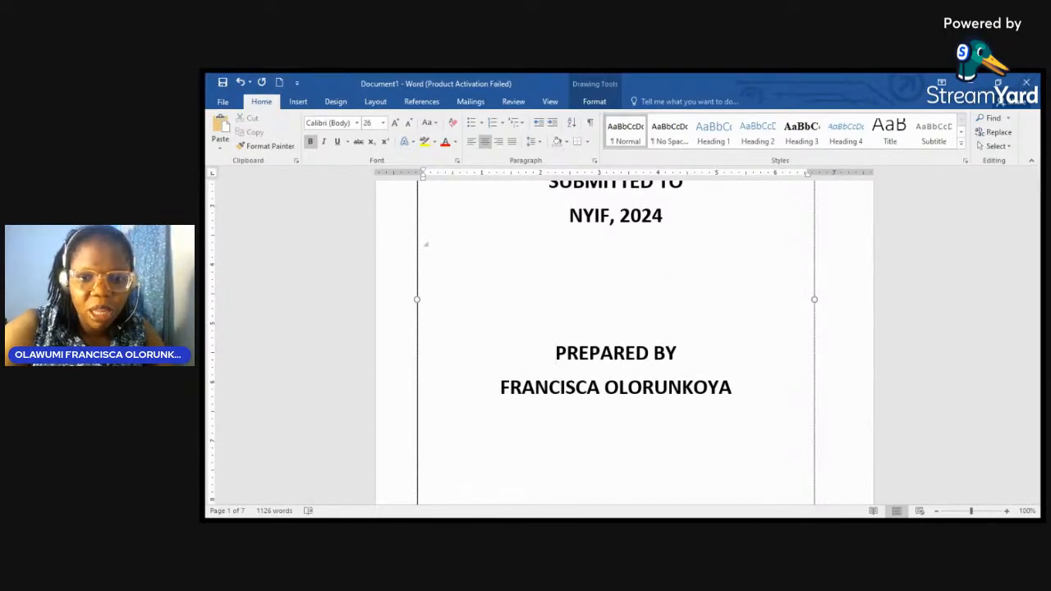
{"action": "key", "text": "Return"}
{"action": "scroll", "coordinate": [443, 273], "scroll_direction": "up", "scroll_amount": 4}
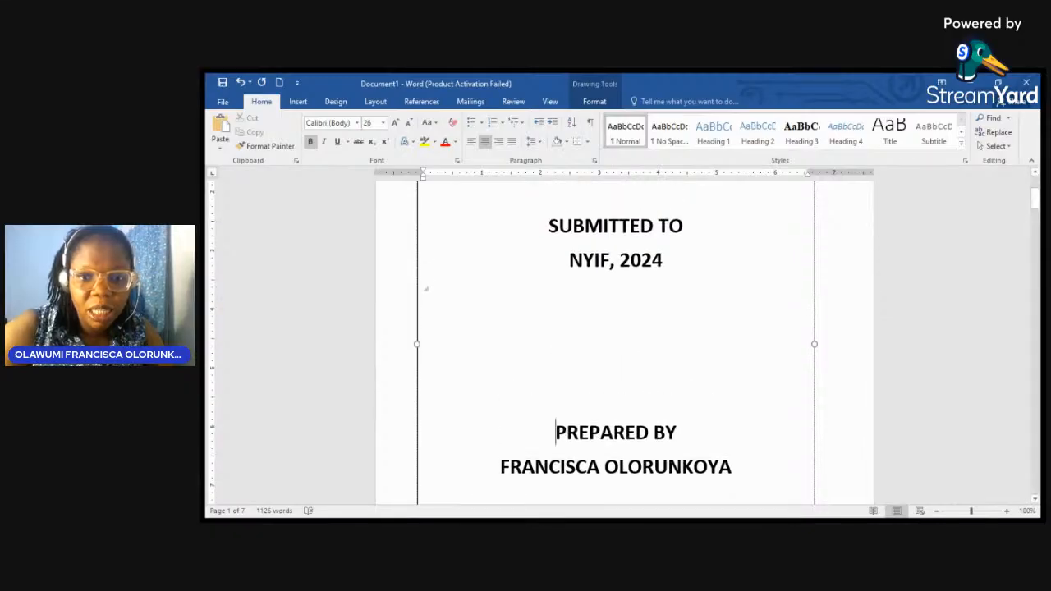
{"action": "double_click", "coordinate": [609, 300]}
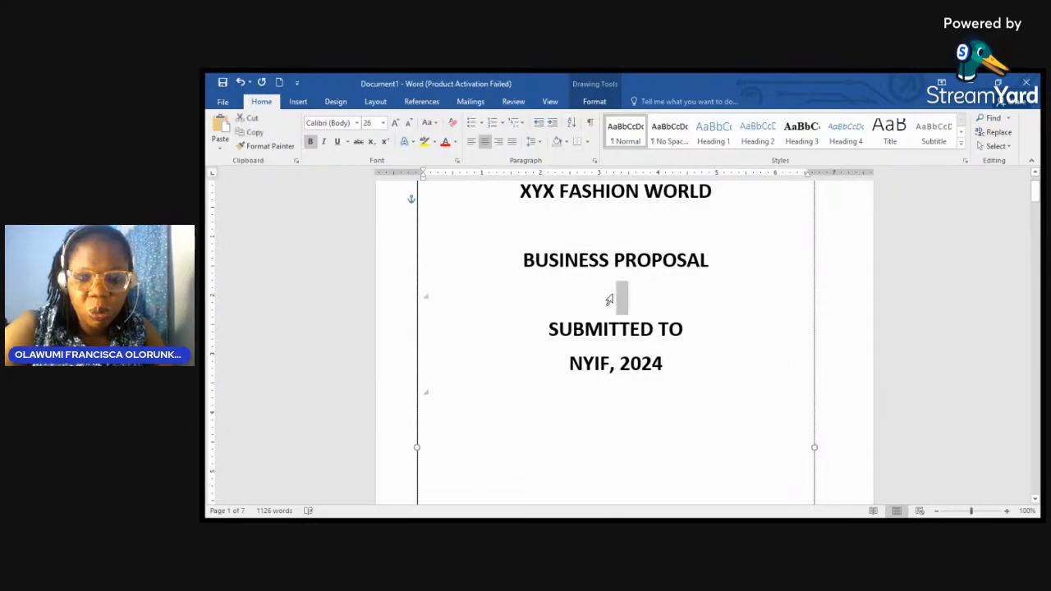
{"action": "key", "text": "Right"}
{"action": "key", "text": "Return"}
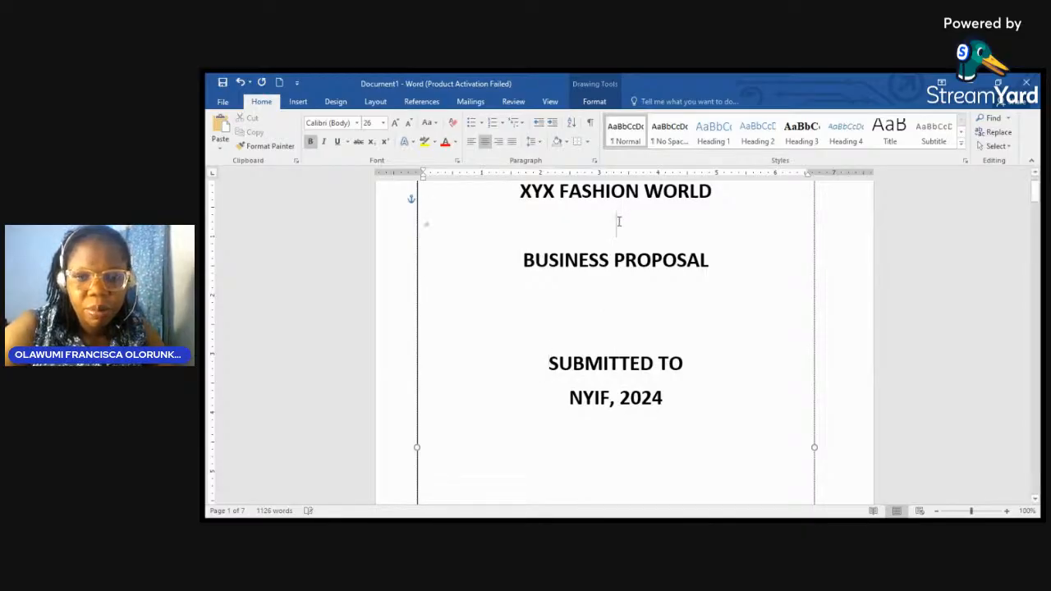
{"action": "scroll", "coordinate": [504, 181], "scroll_direction": "up", "scroll_amount": 1}
{"action": "key", "text": "Return"}
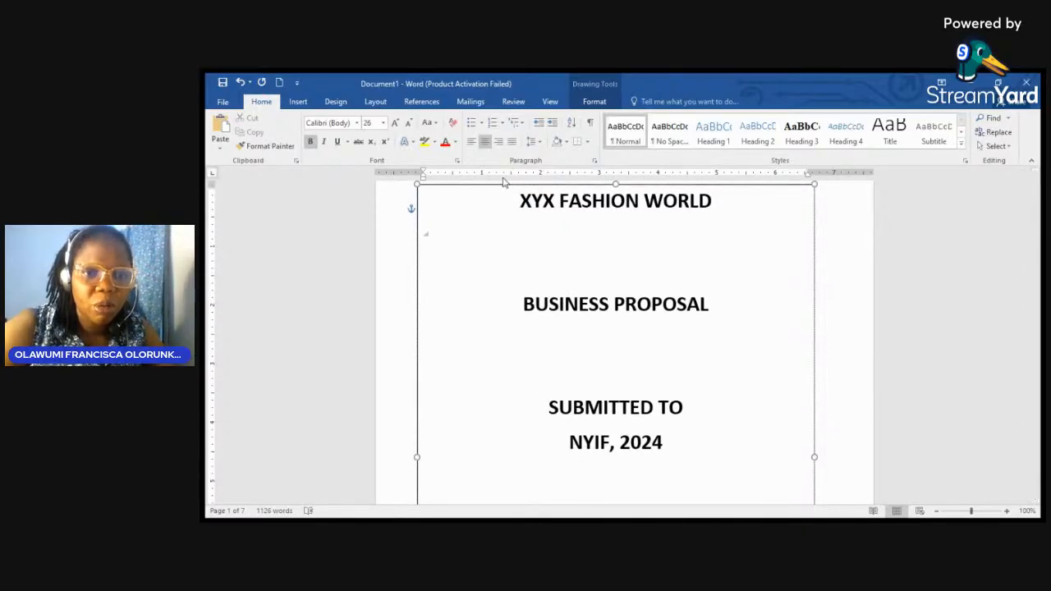
Step: Give the cover text box outline a heavier weight and a dashed line style
{"action": "left_click", "coordinate": [491, 185]}
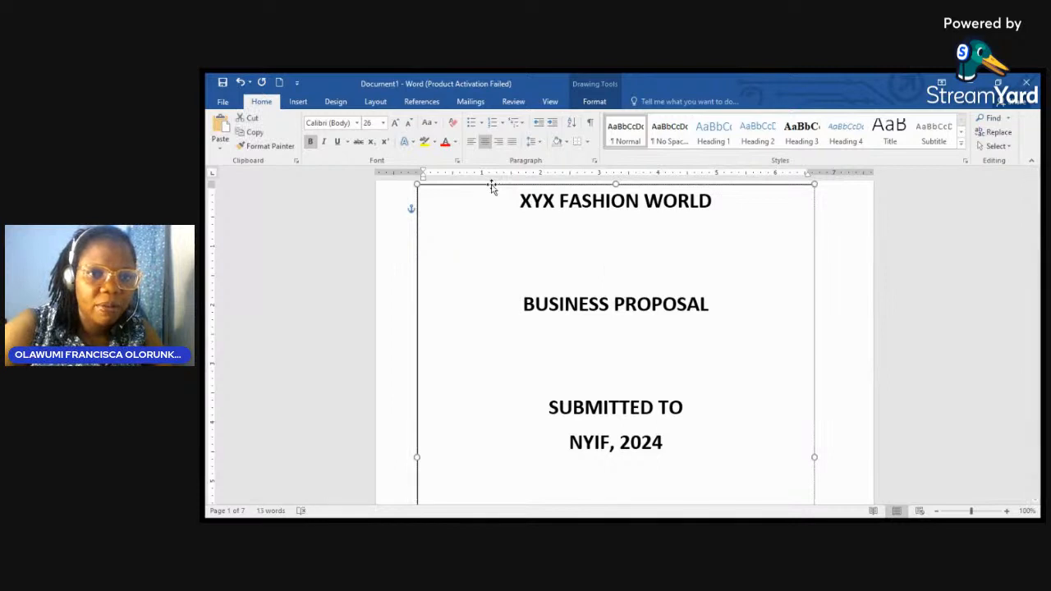
{"action": "left_click", "coordinate": [593, 102]}
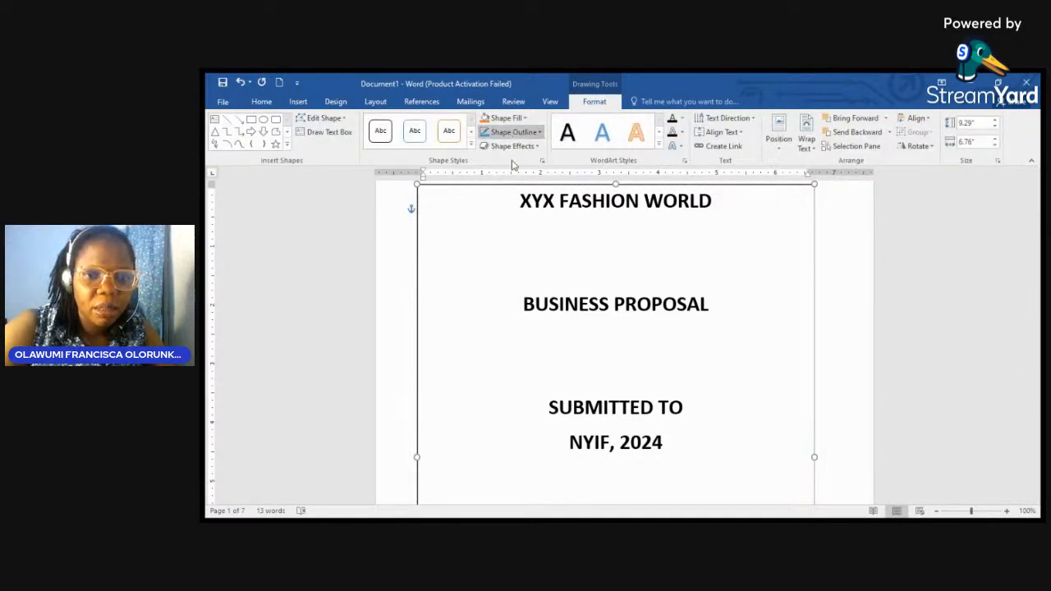
{"action": "left_click", "coordinate": [515, 240]}
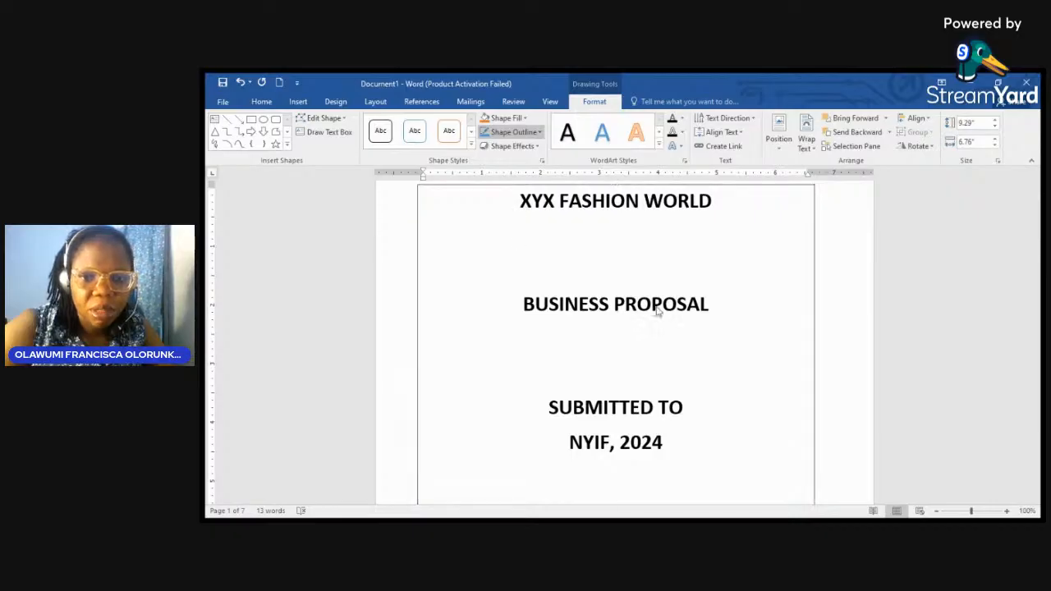
{"action": "left_click", "coordinate": [652, 337]}
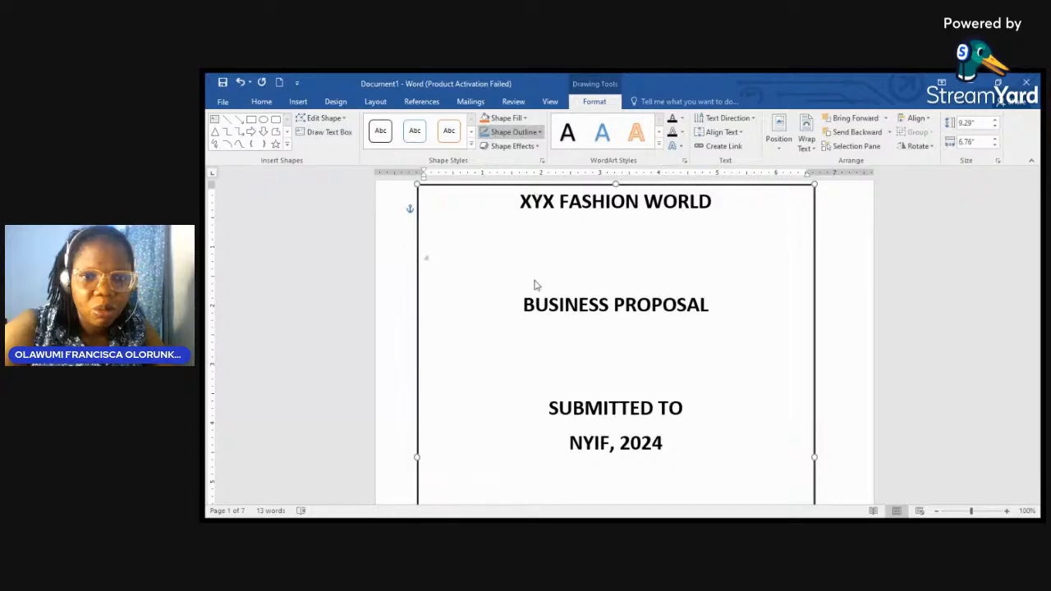
{"action": "left_click", "coordinate": [619, 317]}
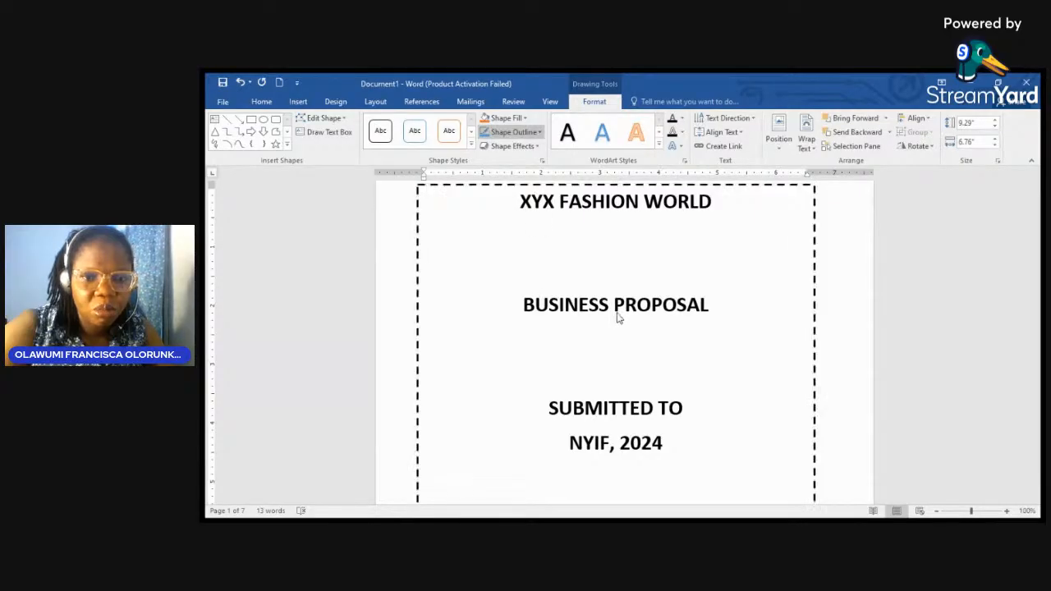
Step: Scroll through the cover page and place the cursor in the author's name line
{"action": "scroll", "coordinate": [556, 351], "scroll_direction": "down", "scroll_amount": 8}
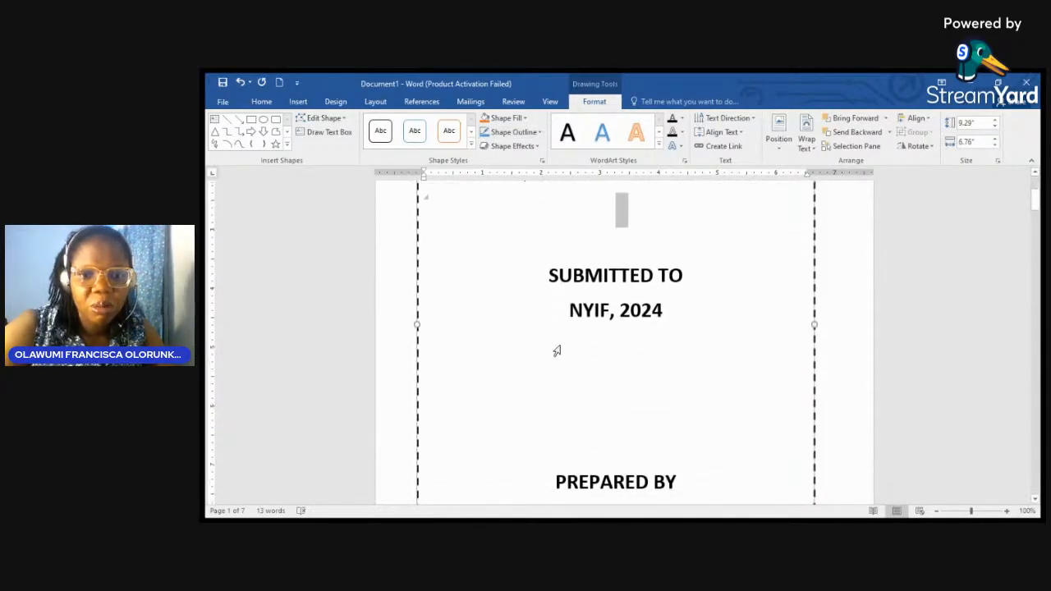
{"action": "scroll", "coordinate": [561, 345], "scroll_direction": "down", "scroll_amount": 1}
{"action": "scroll", "coordinate": [560, 346], "scroll_direction": "up", "scroll_amount": 2}
{"action": "left_click", "coordinate": [561, 345]}
{"action": "scroll", "coordinate": [561, 346], "scroll_direction": "down", "scroll_amount": 1}
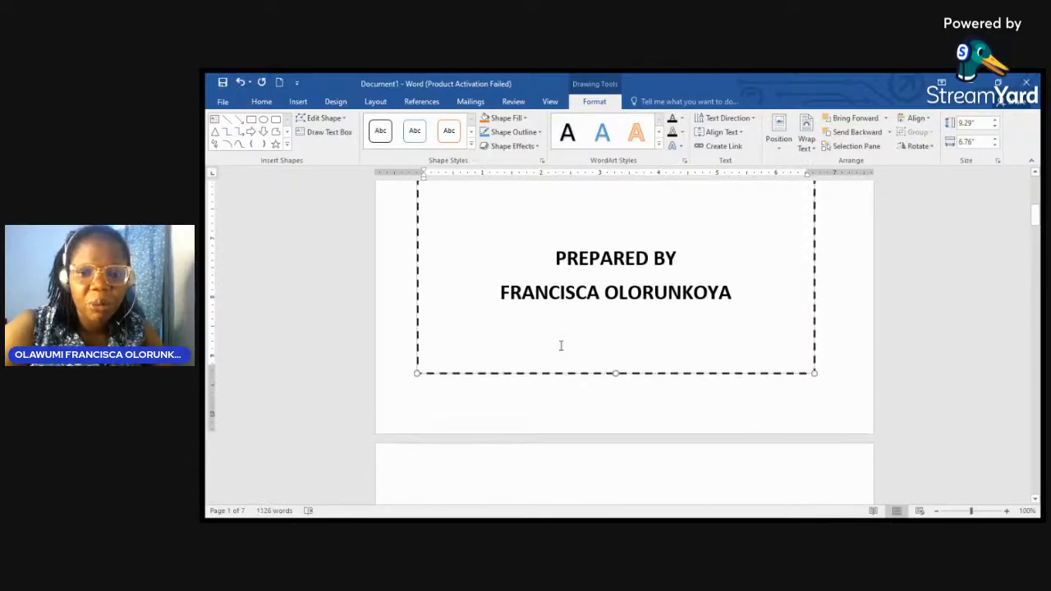